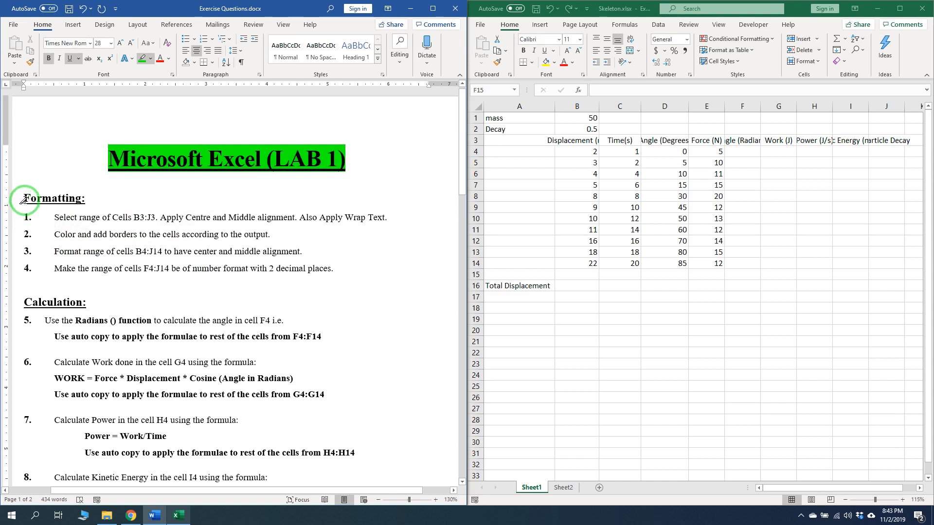
Highlight the Formatting heading and instruction 1 in green in the Word exercise document.
left_click_drag(23, 199, 110, 197)
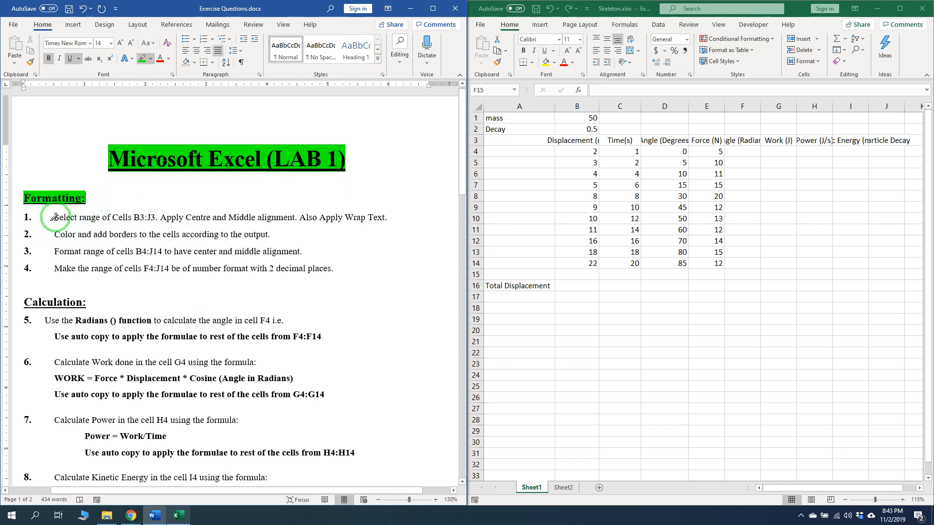
left_click_drag(54, 217, 400, 225)
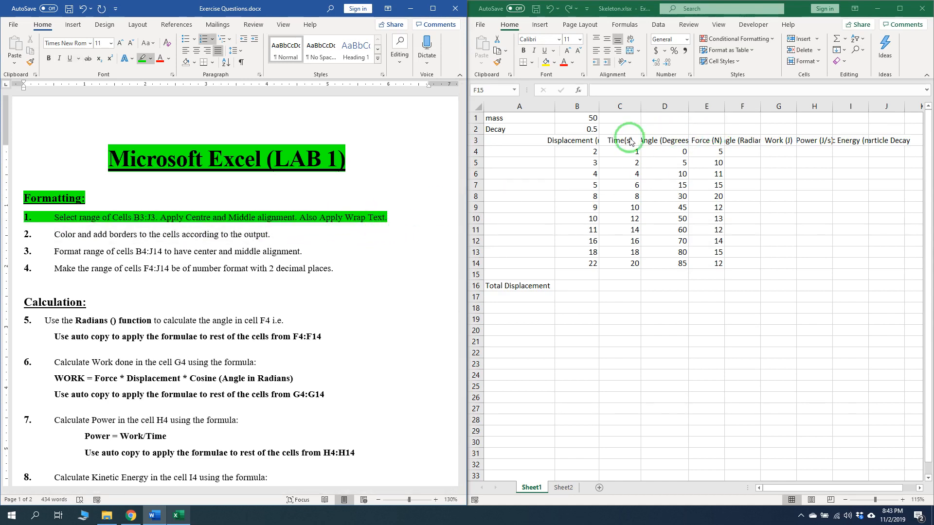
Switch to the Excel workbook and apply center alignment, middle alignment and Wrap Text to header cells B3:J3.
left_click(589, 141)
left_click(589, 141)
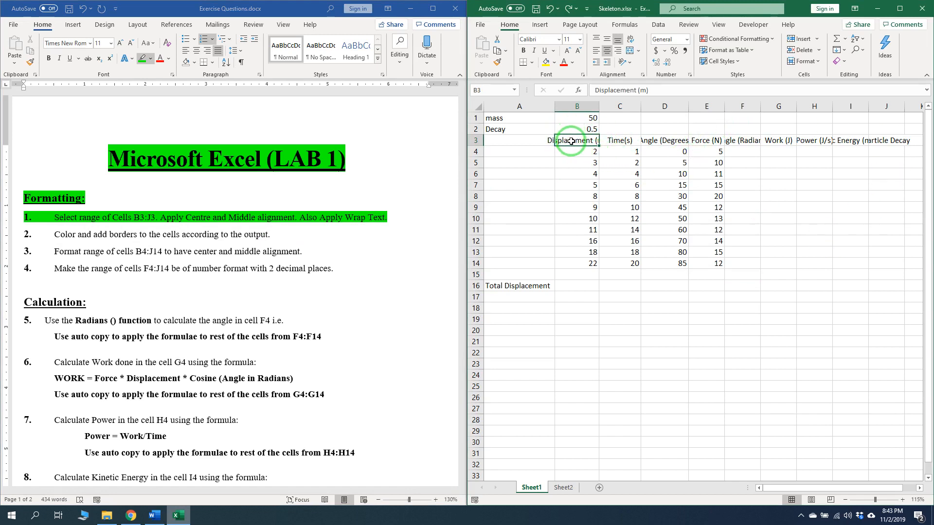
left_click_drag(571, 142, 897, 142)
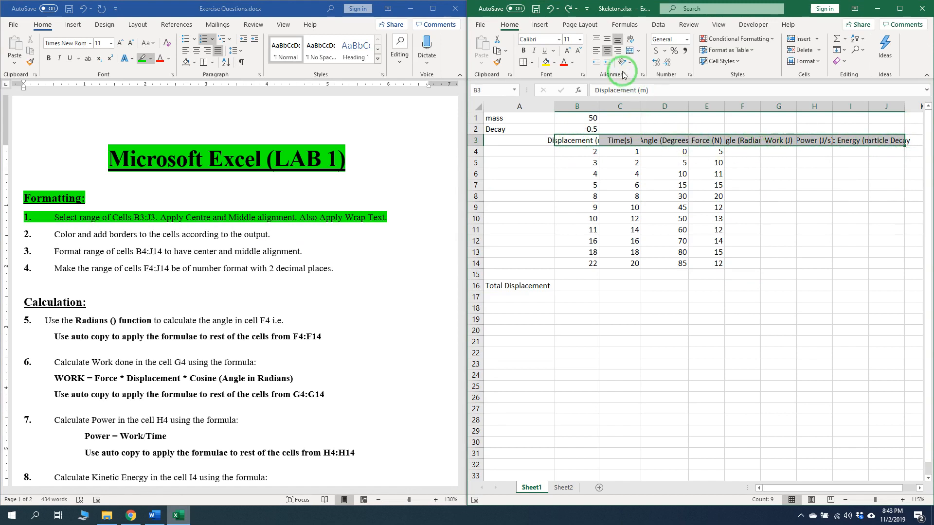
left_click(607, 41)
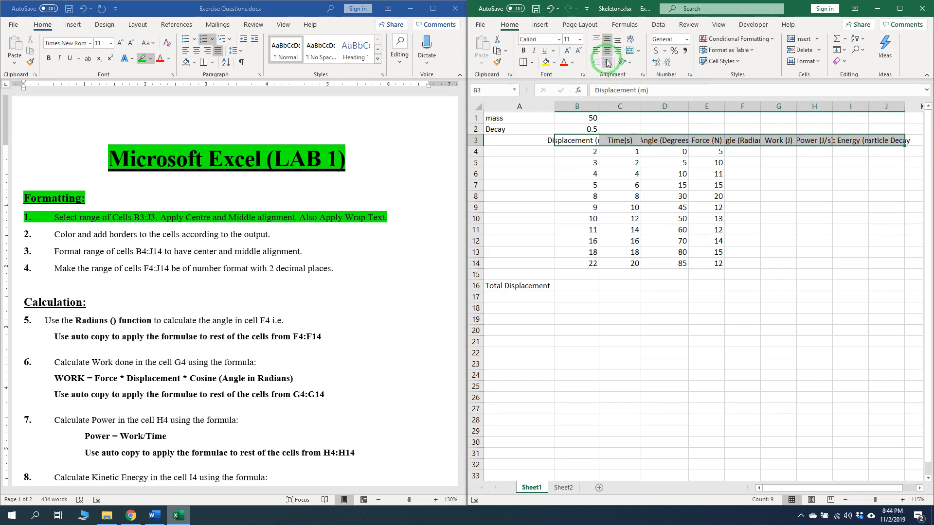
left_click(631, 41)
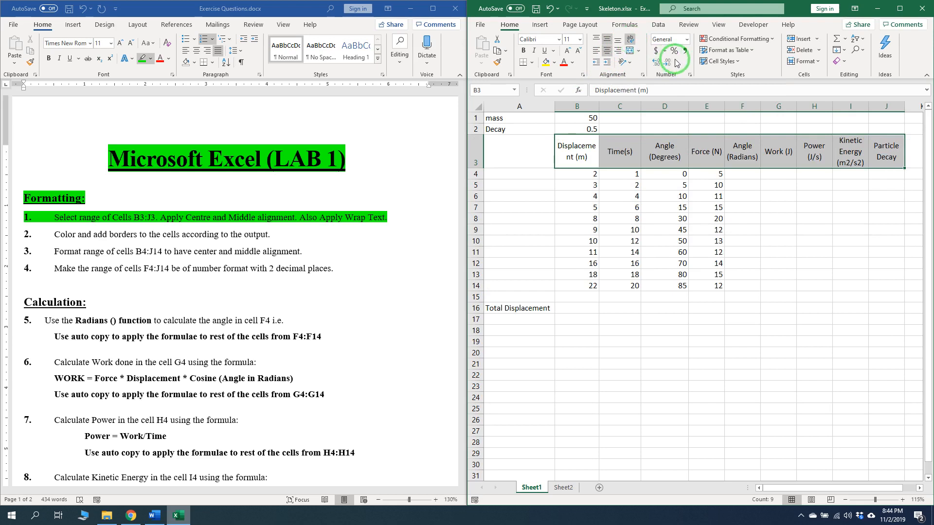
Highlight instruction 2 in green in the Word document, and open Output.pdf to examine the expected cell colors and borders.
left_click(161, 276)
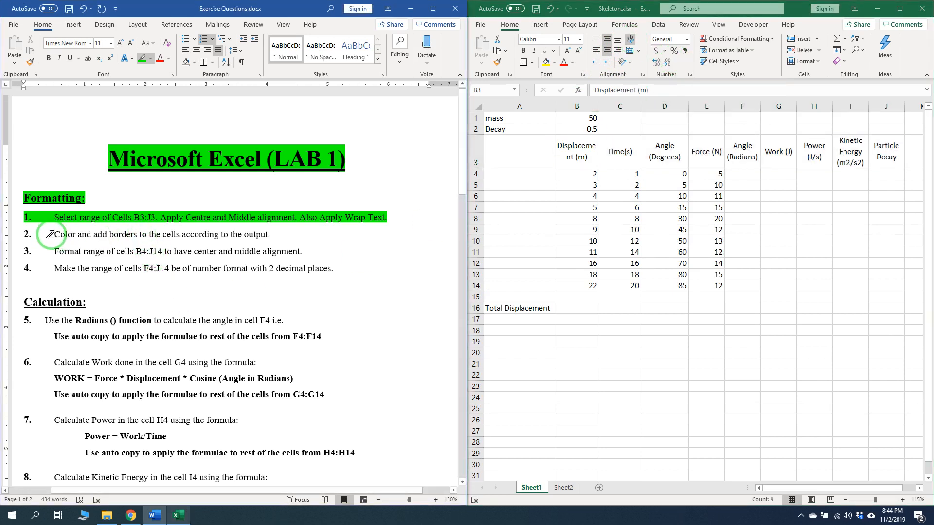
left_click_drag(50, 235, 272, 233)
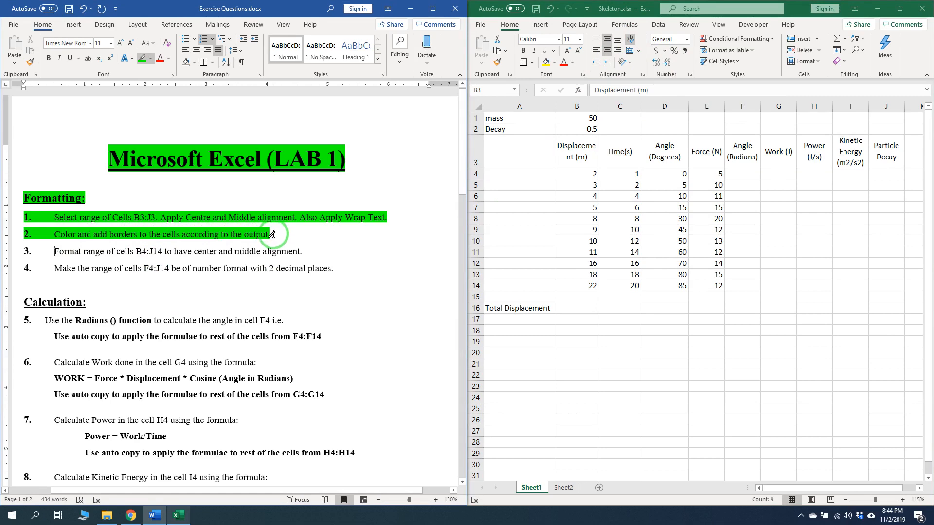
left_click(106, 515)
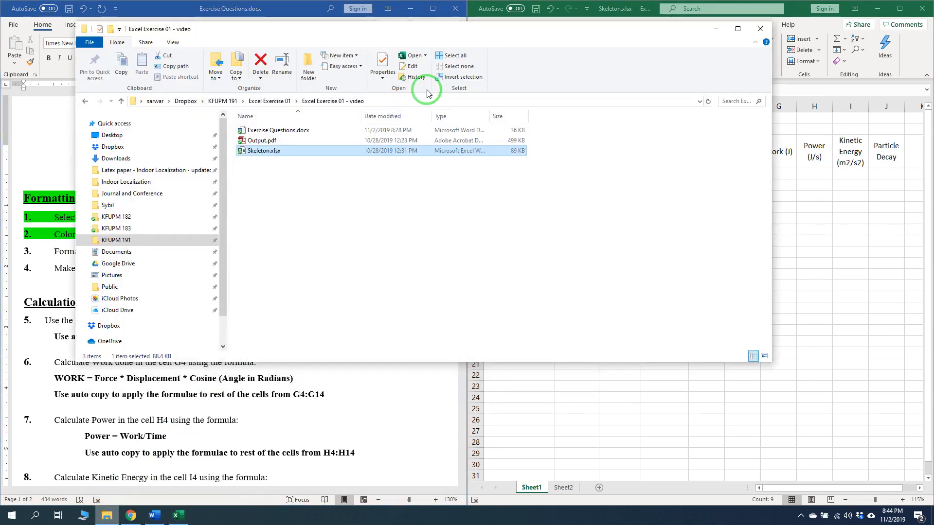
left_click(284, 140)
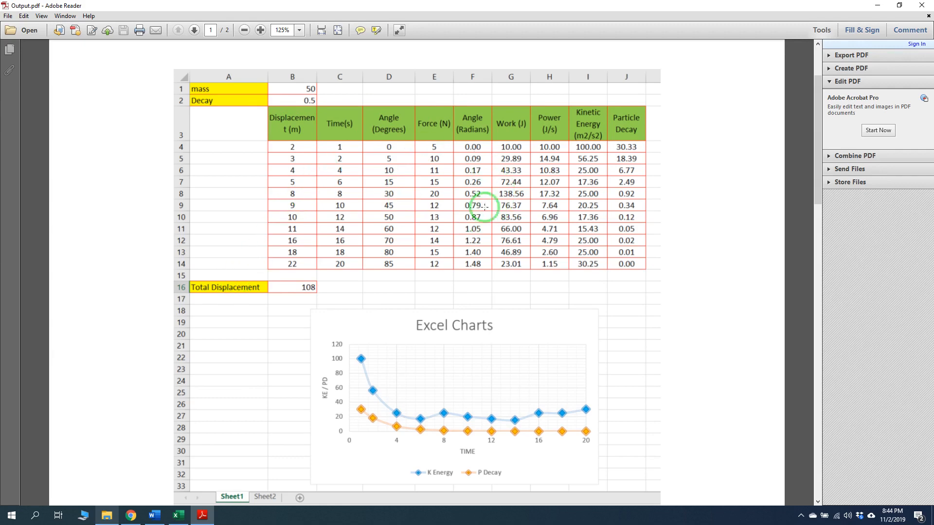
left_click(876, 8)
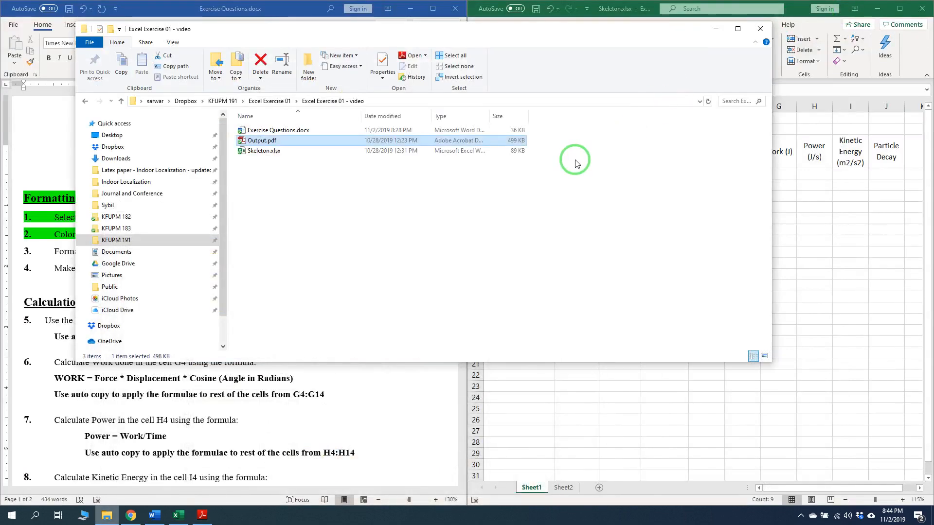
left_click(717, 25)
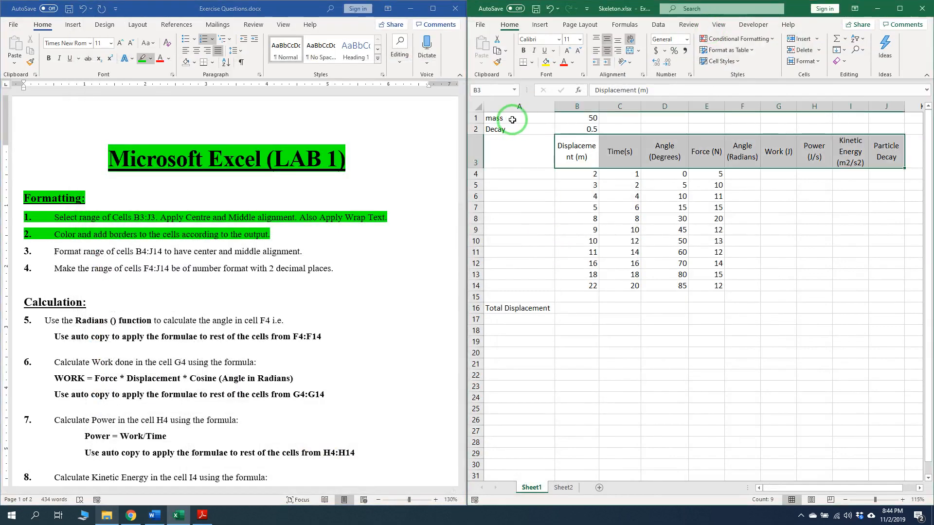
Fill the label cells A1:A2 and A16 in the Excel sheet with yellow.
left_click_drag(512, 119, 511, 130)
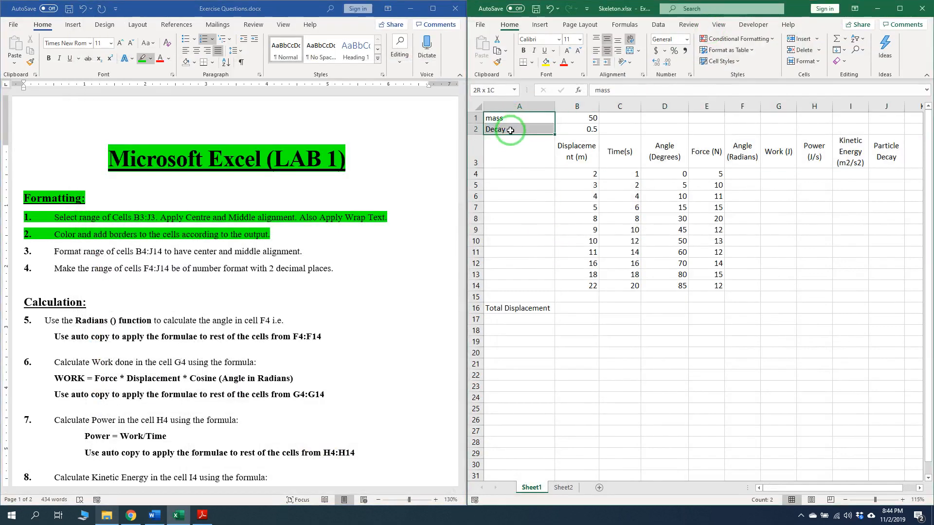
left_click(554, 63)
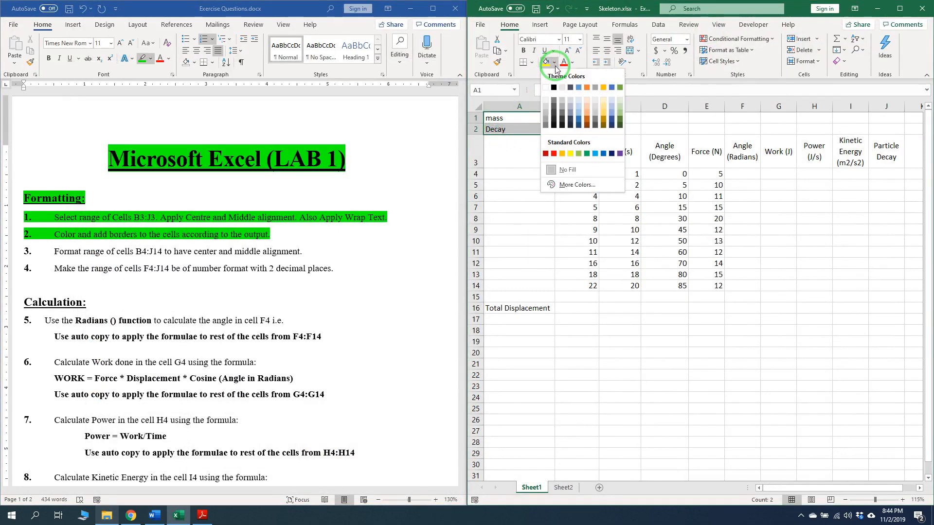
left_click(570, 153)
left_click(535, 307)
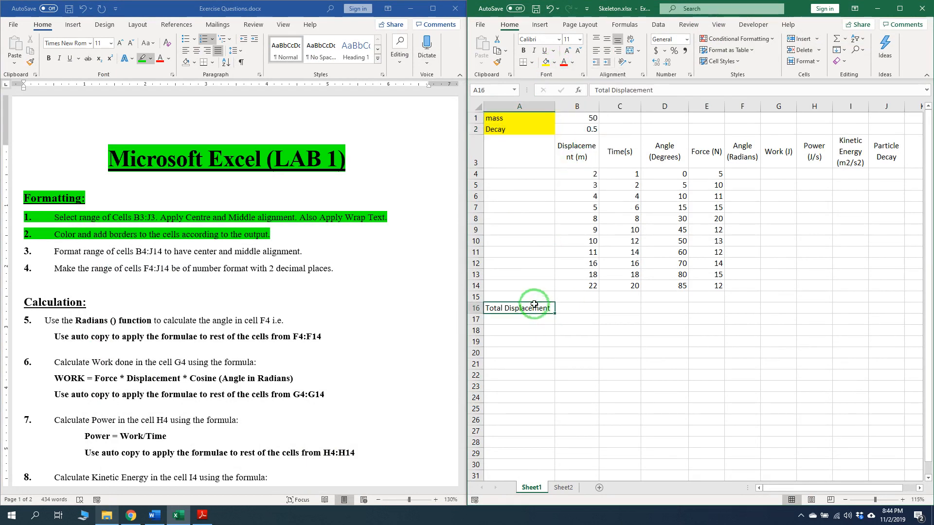
left_click(546, 63)
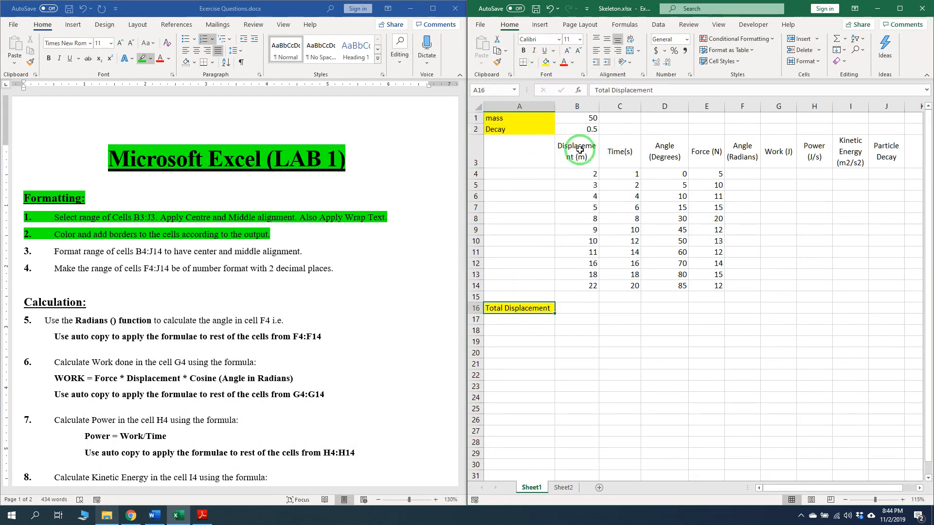
Fill the table header cells B3:J3 with the standard light green color.
left_click_drag(579, 156, 886, 166)
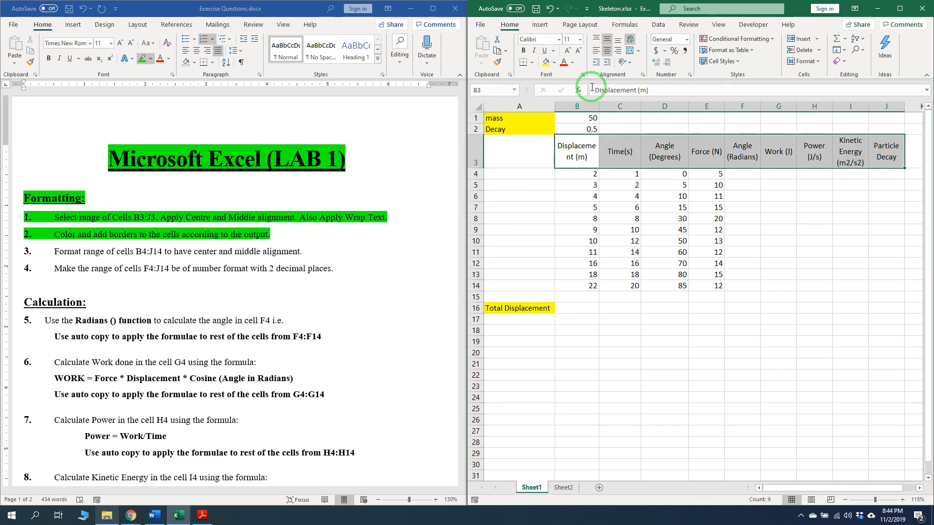
left_click(553, 64)
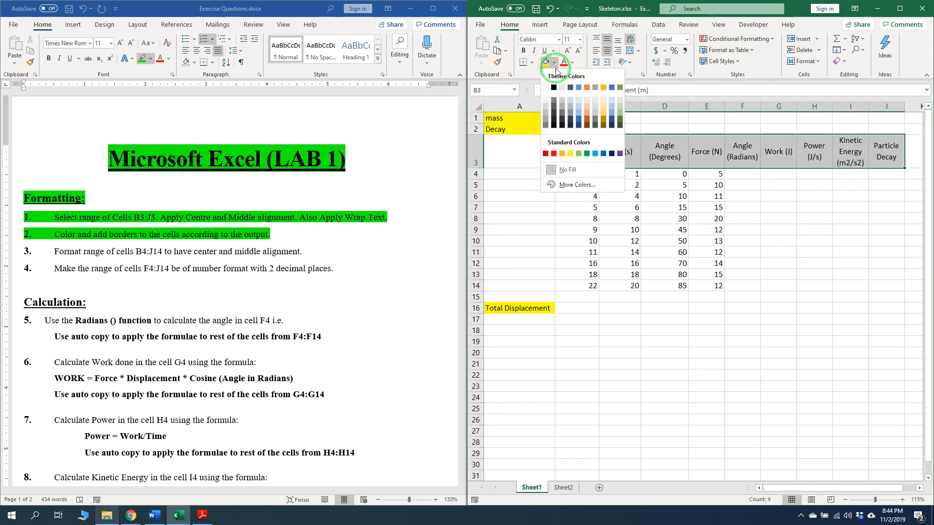
left_click(579, 154)
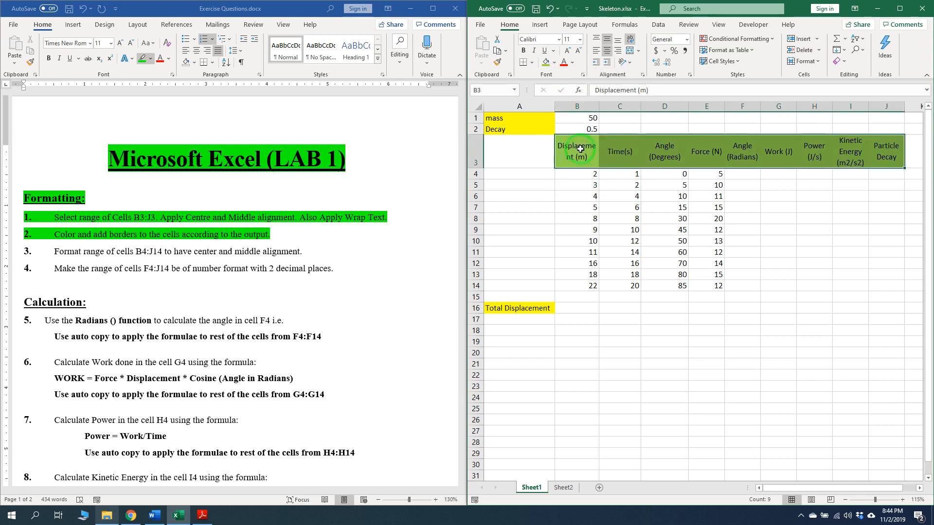
Set the border line color to red and apply All Borders to cells A1:B2.
left_click_drag(495, 117, 578, 131)
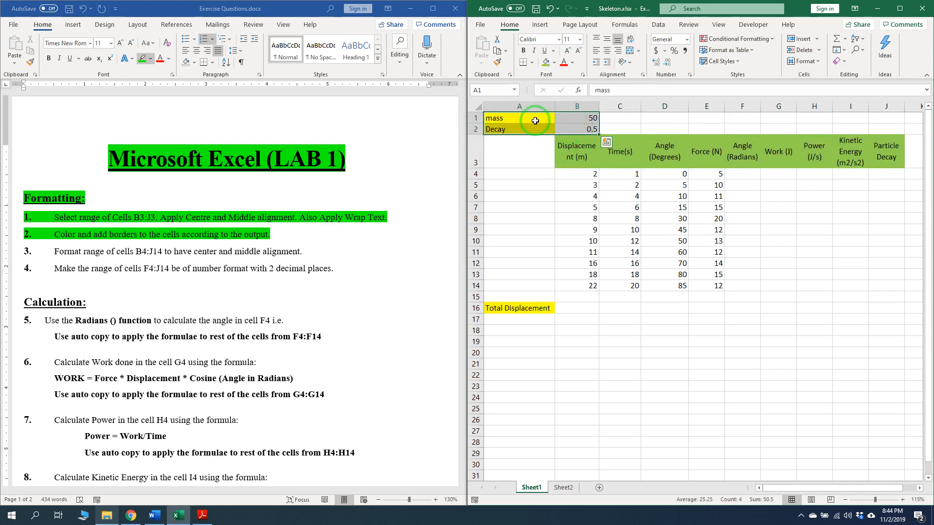
left_click(533, 63)
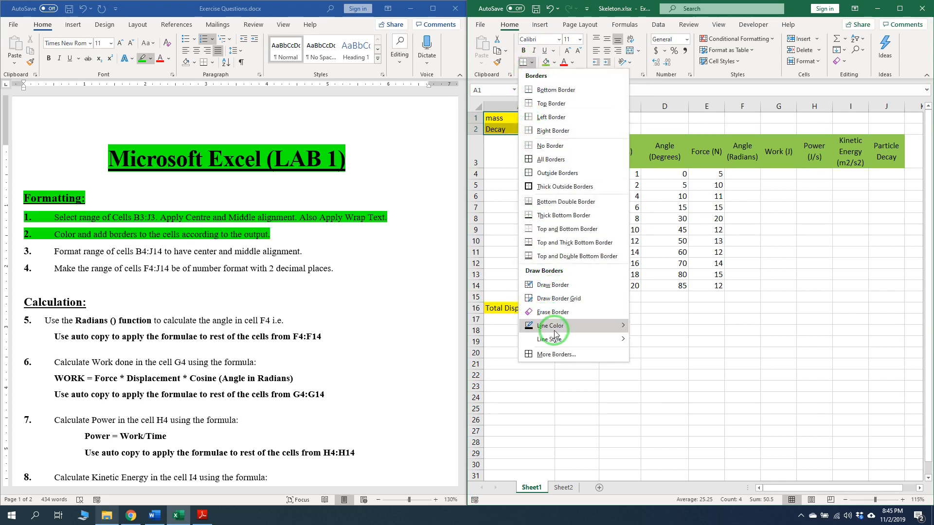
mouse_move(588, 328)
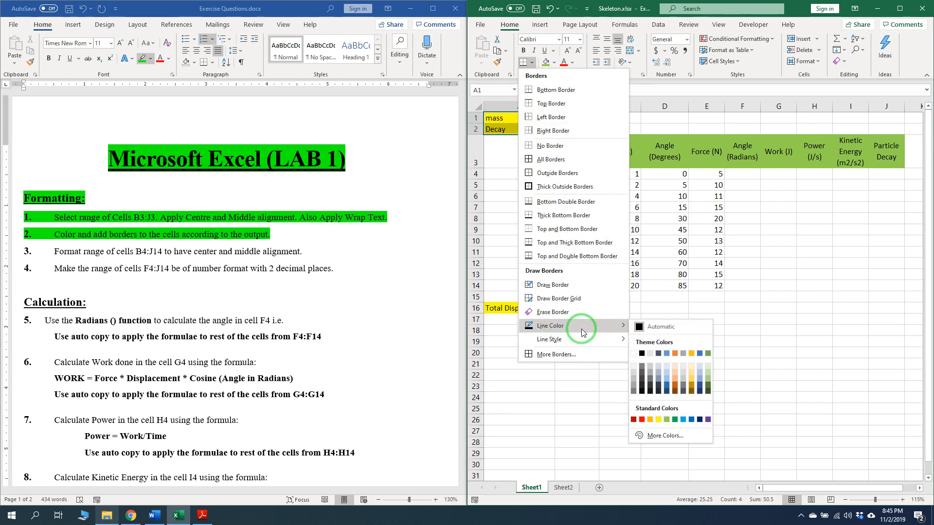
left_click(642, 419)
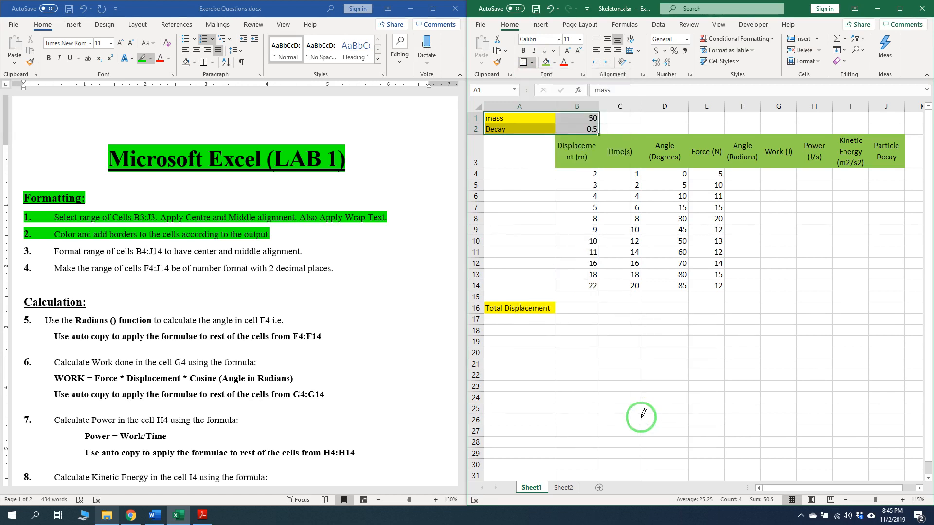
left_click(532, 62)
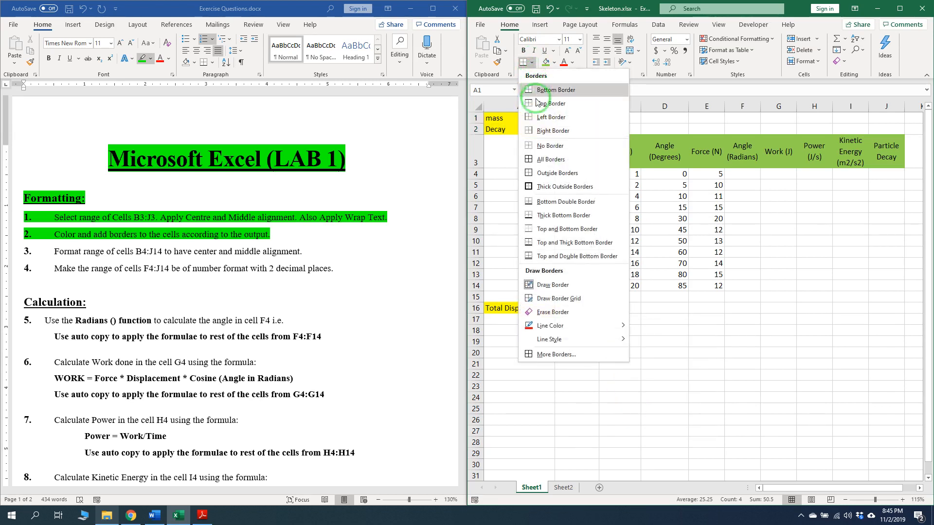
left_click(547, 161)
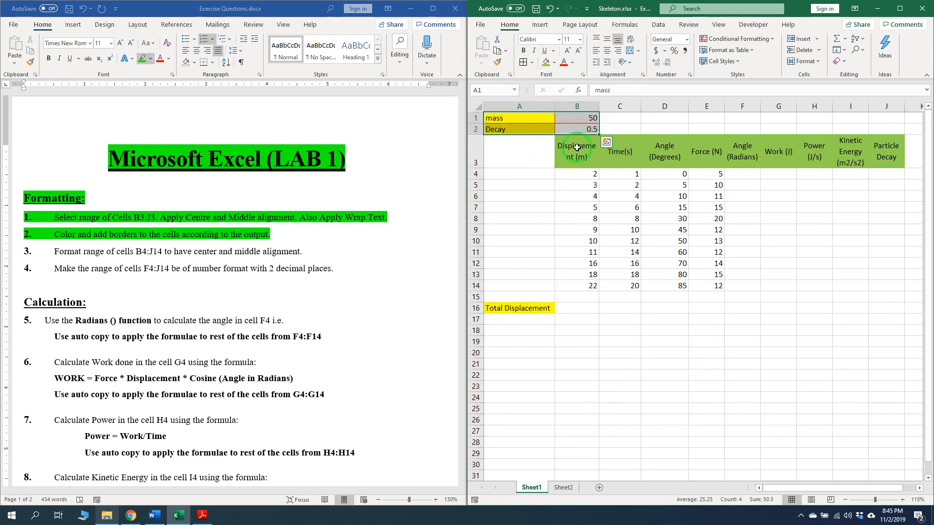
Apply red All Borders to the table range B3:J14 and to the Total Displacement cells A16:B16.
left_click_drag(576, 147, 884, 283)
left_click(531, 62)
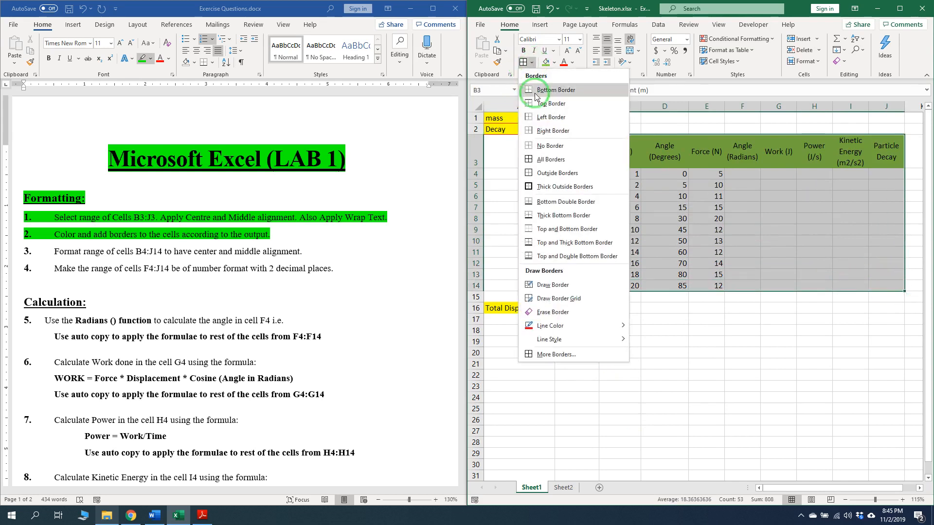
left_click(547, 159)
left_click(530, 308)
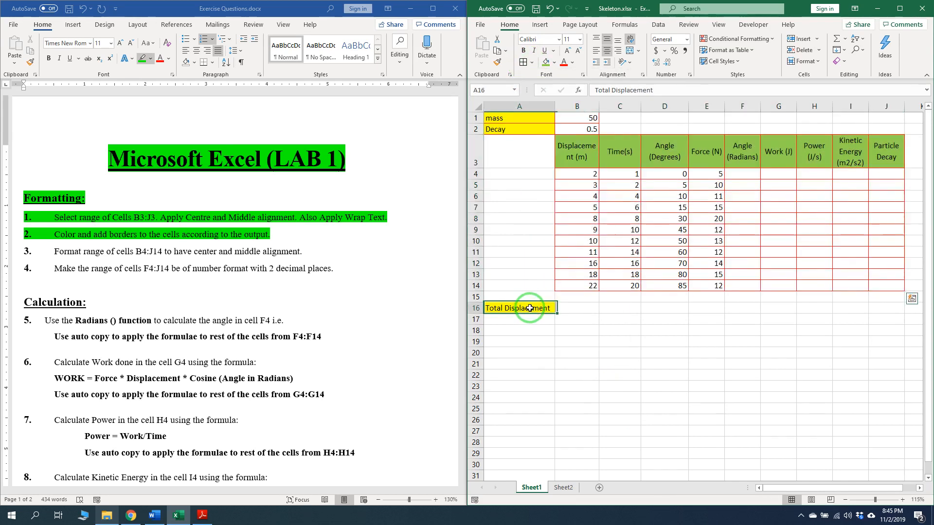
left_click_drag(529, 308, 564, 307)
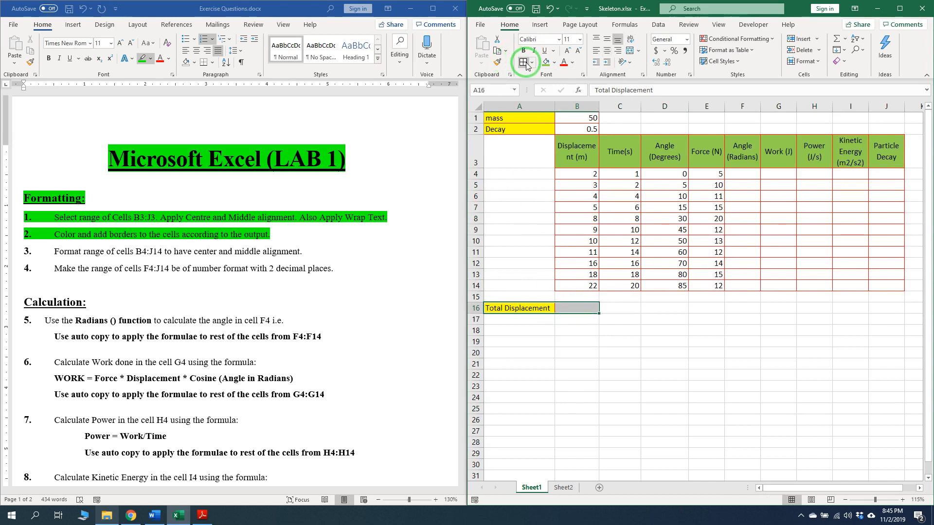
Highlight instruction 3 in green in the Word exercise document.
left_click(191, 306)
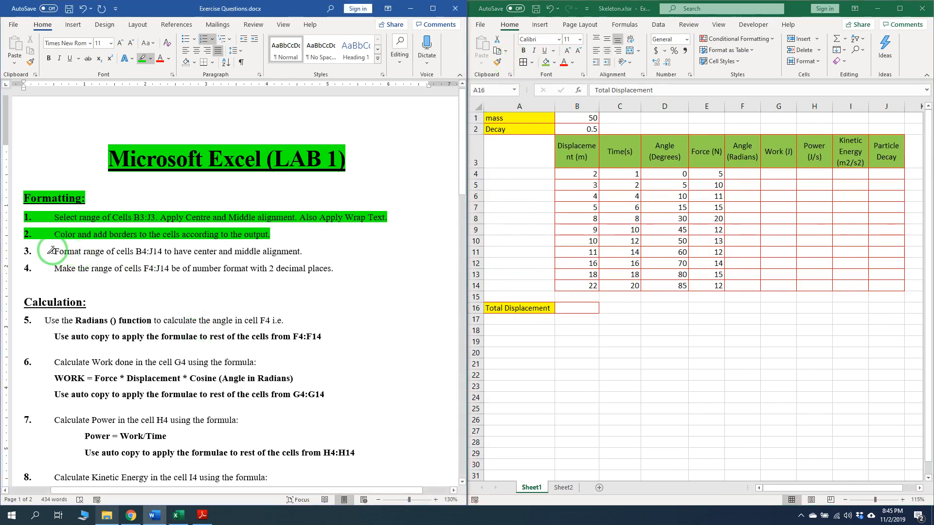
left_click_drag(52, 252, 307, 254)
left_click(389, 252)
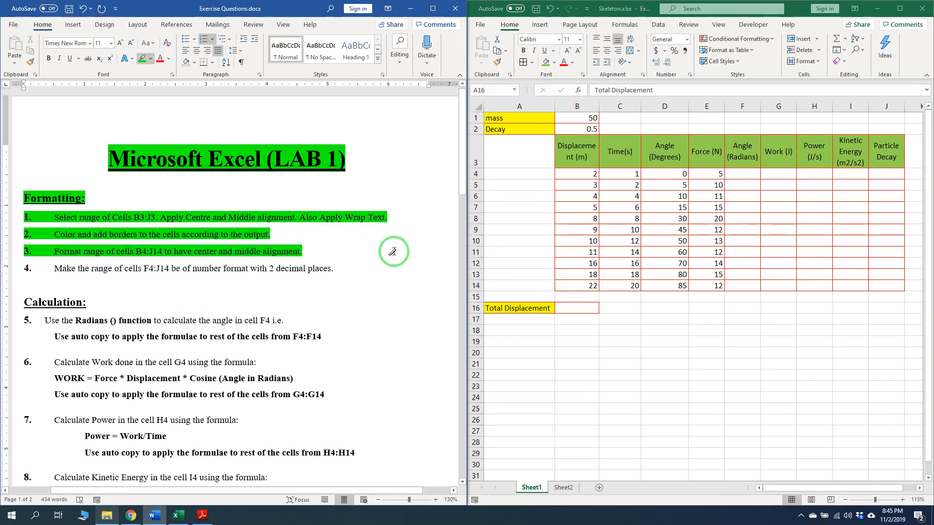
Apply center alignment to the table body cells B4:J14 in the Excel sheet.
left_click(752, 173)
left_click_drag(752, 172, 822, 251)
left_click(580, 172)
left_click_drag(581, 171, 881, 282)
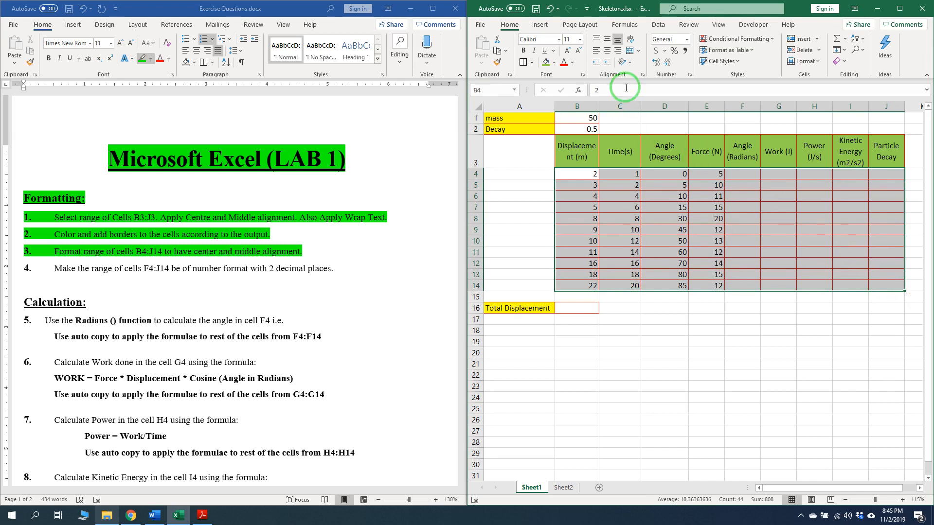
left_click(608, 49)
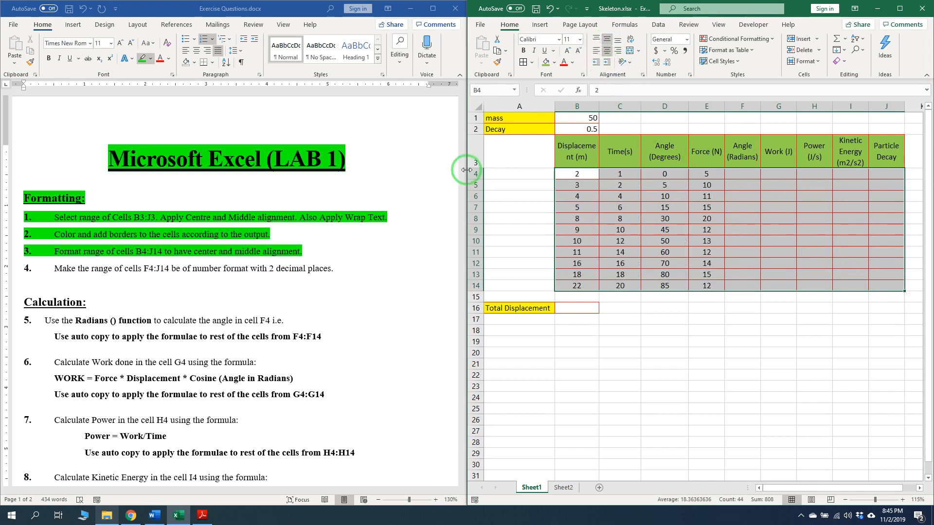
Highlight instruction 4 in green in the Word exercise document.
left_click(181, 275)
mouse_move(47, 269)
left_mouse_down()
mouse_move(365, 267)
mouse_move(342, 270)
left_mouse_up()
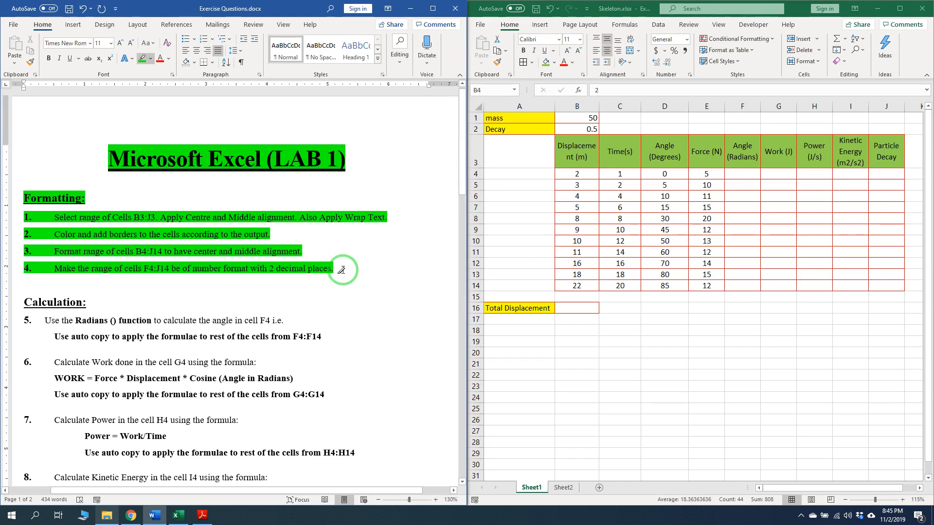
Format cells F4:J14 in the Excel sheet as Number with 2 decimal places.
left_click(518, 110)
left_click(776, 202)
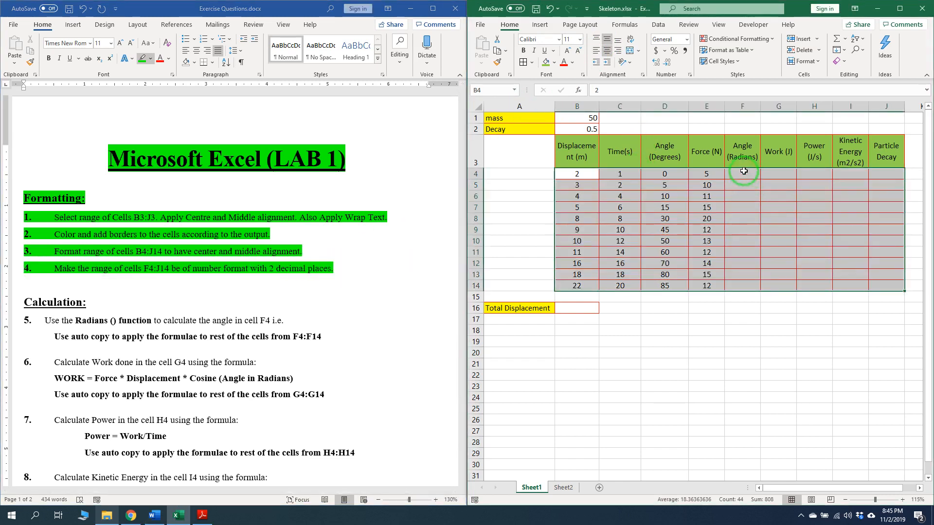
left_click_drag(744, 174, 890, 281)
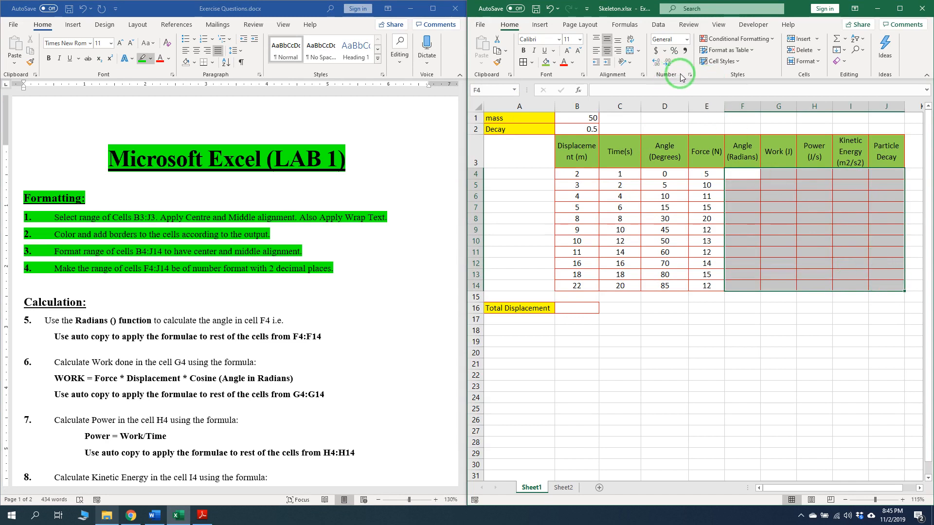
left_click(686, 43)
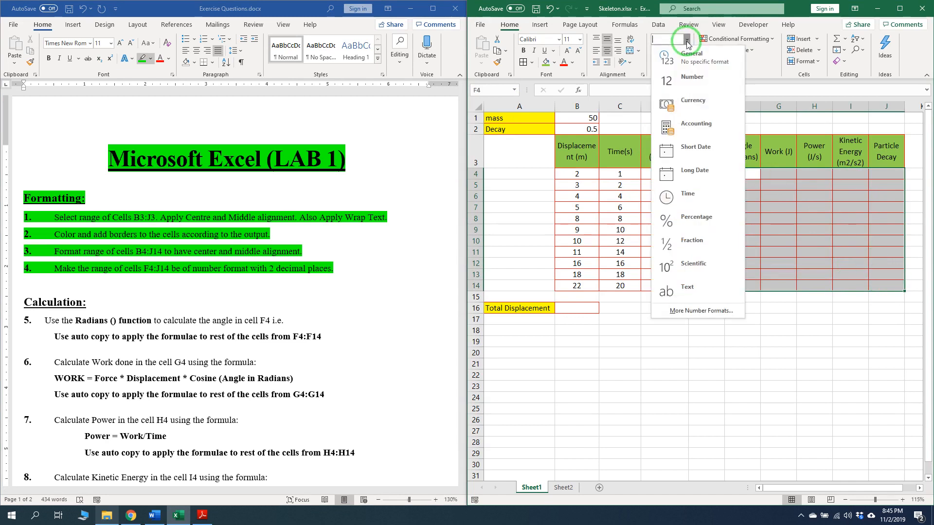
left_click(697, 89)
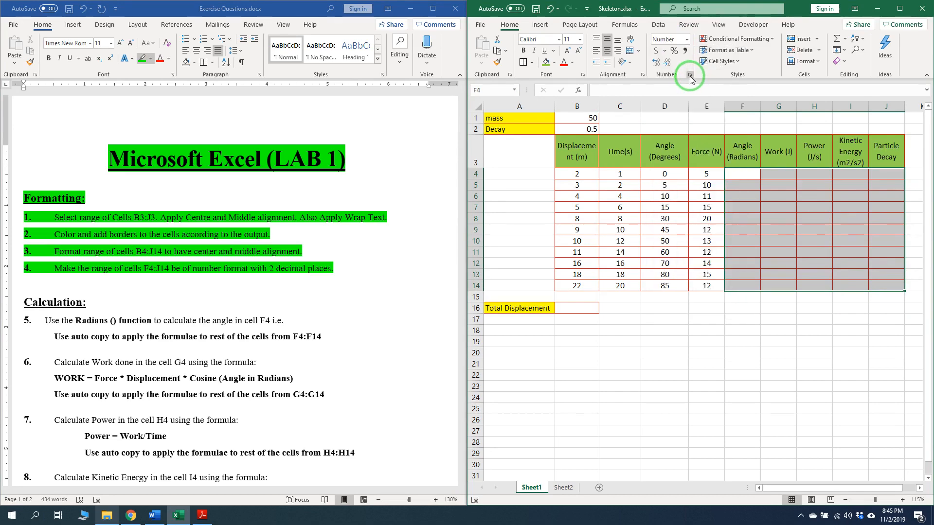
left_click(689, 75)
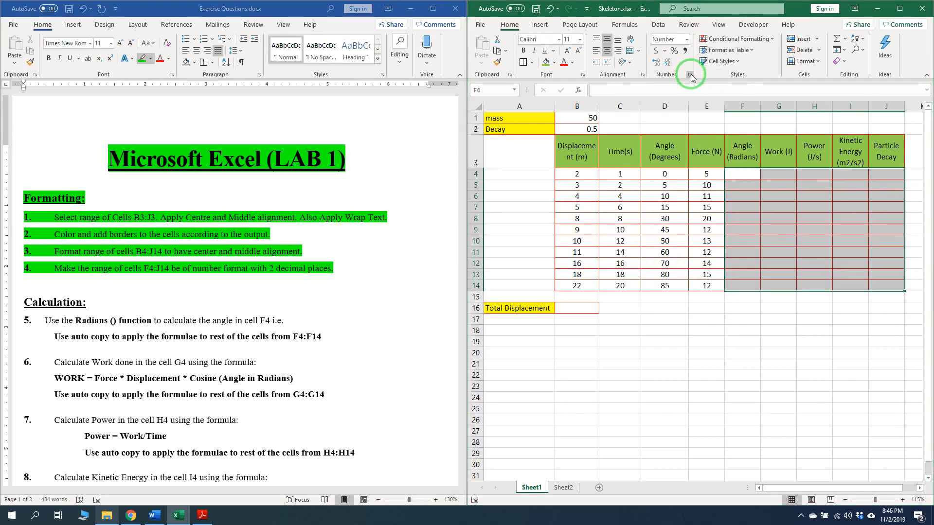
left_click_drag(742, 7, 637, 66)
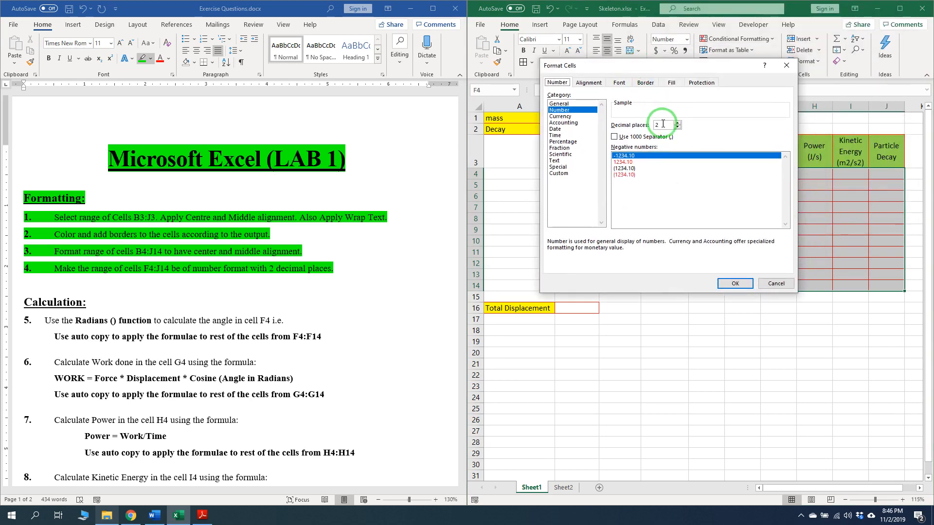
left_click(735, 286)
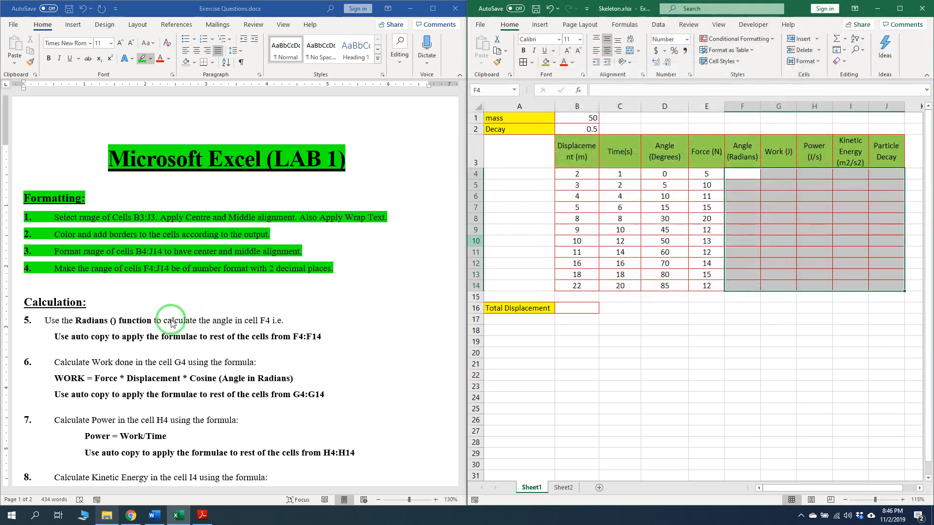
Highlight the Calculation heading and instruction 5 in green in the Word exercise document.
scroll(30, 240, "down", 2)
scroll(29, 240, "down", 1)
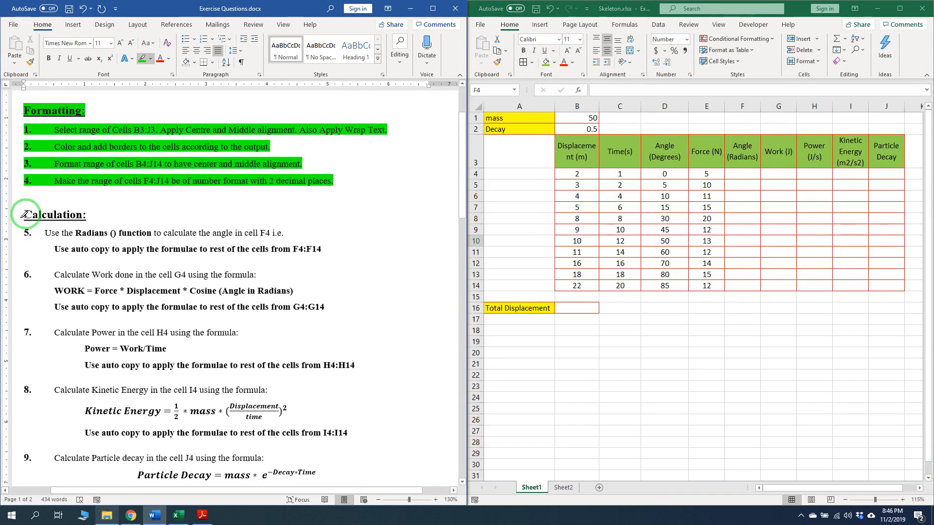
left_click_drag(23, 215, 104, 217)
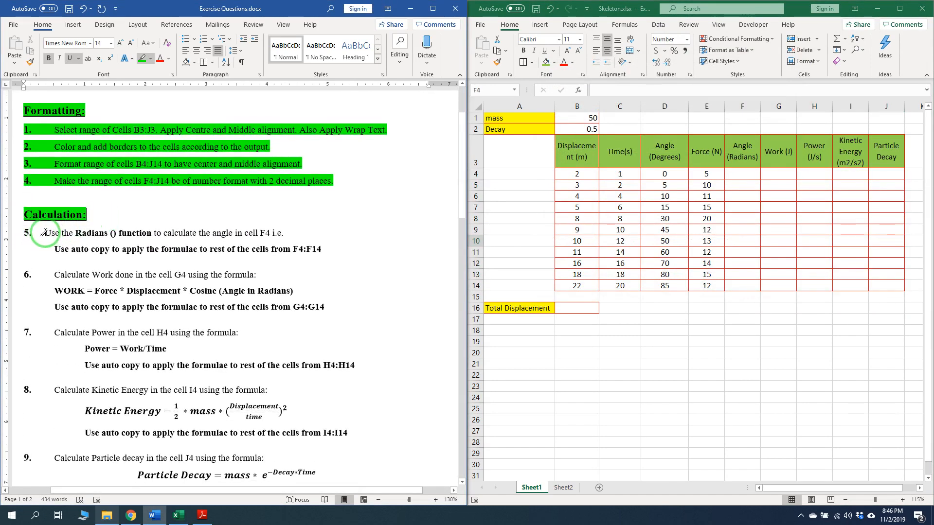
mouse_move(42, 233)
left_mouse_down()
mouse_move(292, 239)
mouse_move(321, 250)
left_mouse_up()
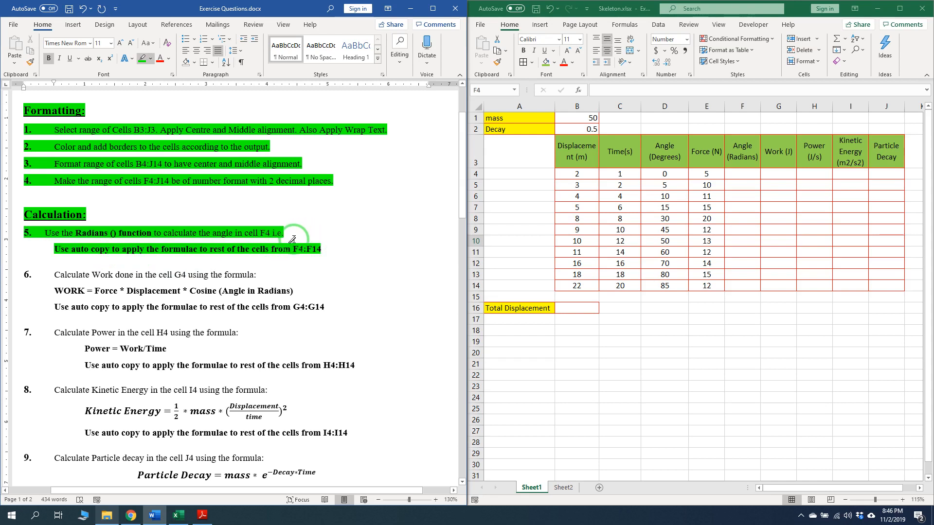
left_click(95, 249)
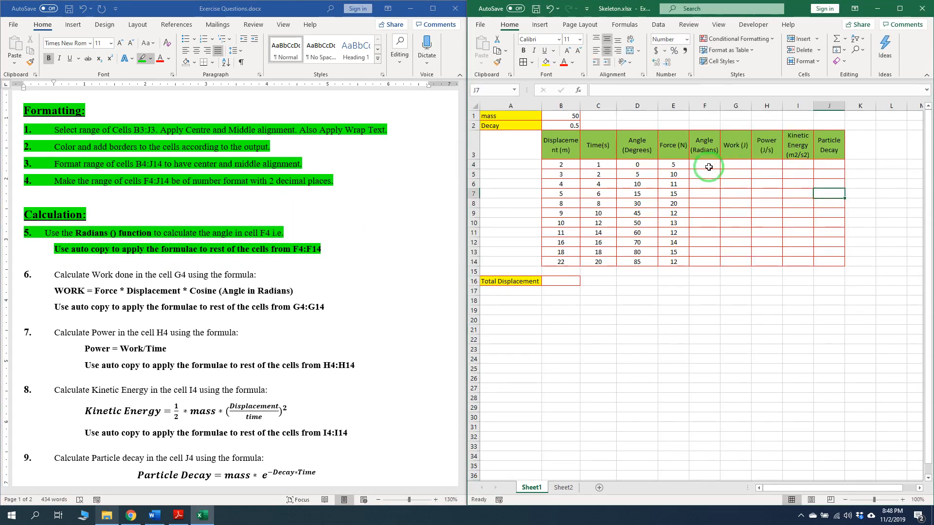
Enter =RADIANS(D4) in cell F4 of the Excel sheet and copy the formula down through F14.
left_click(709, 167)
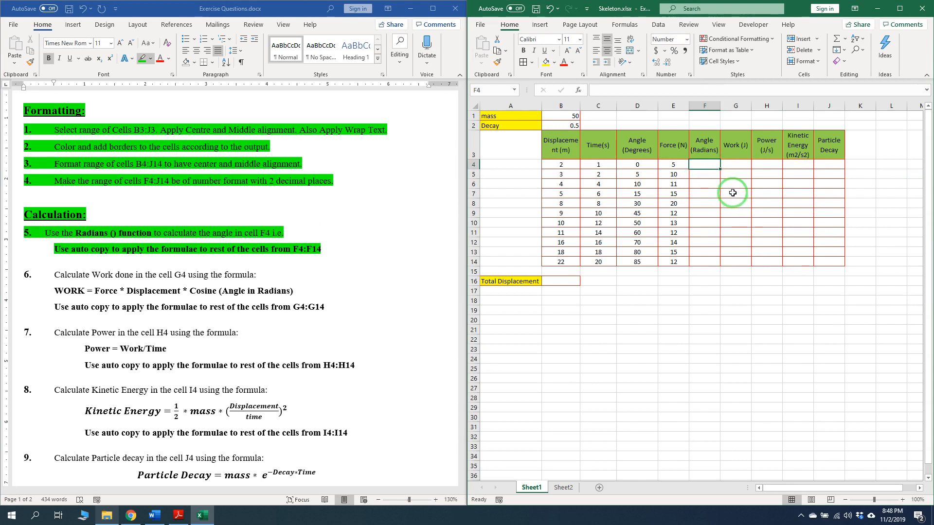
type("=")
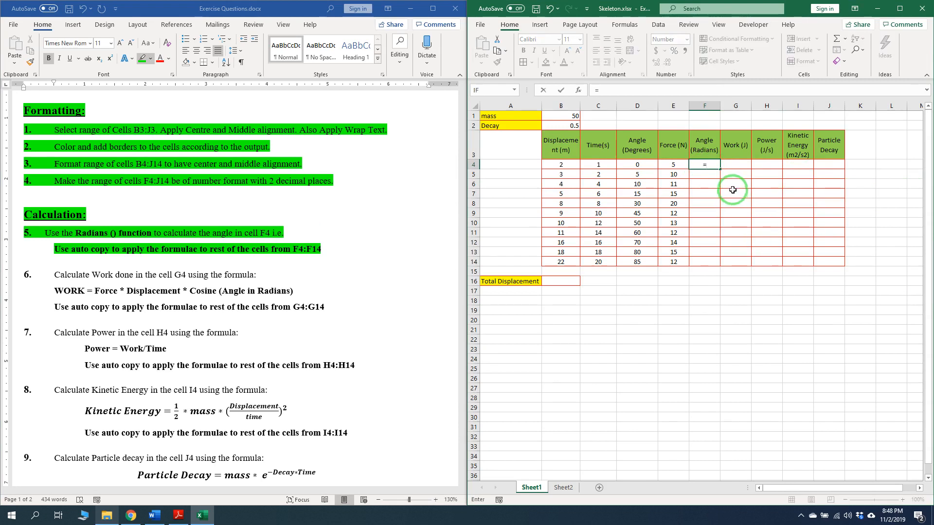
type("ra")
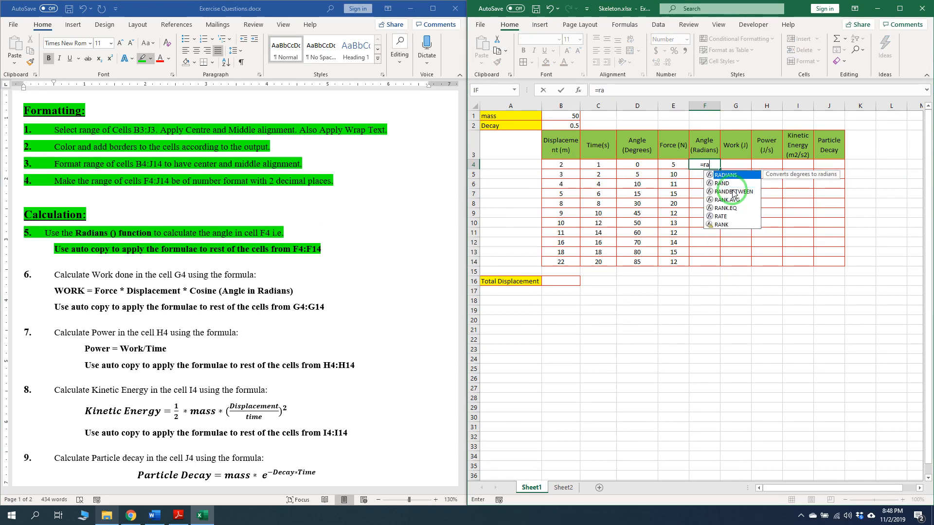
double_click(740, 177)
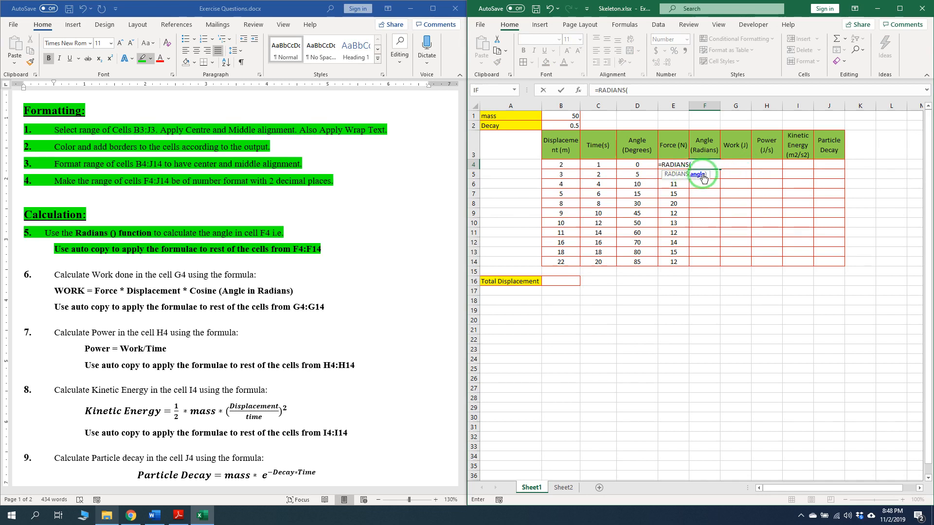
left_click(640, 165)
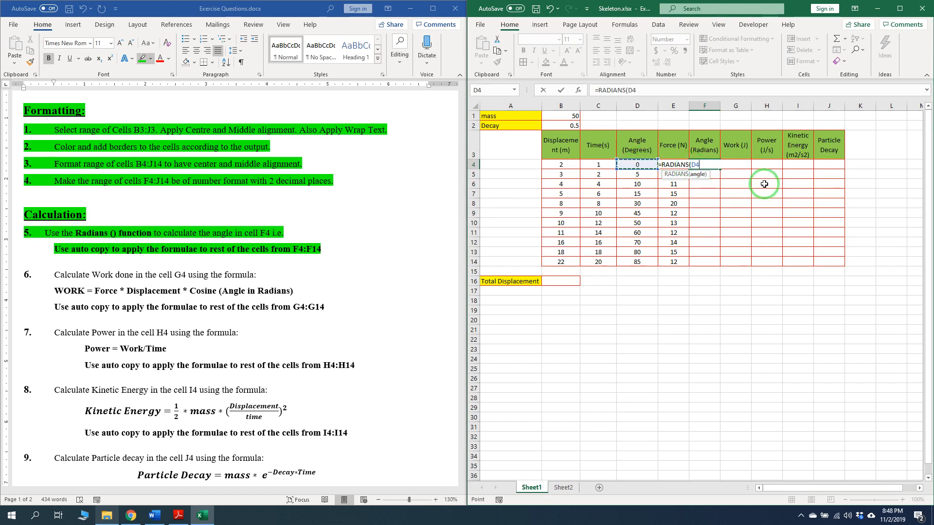
type(")")
key("Return")
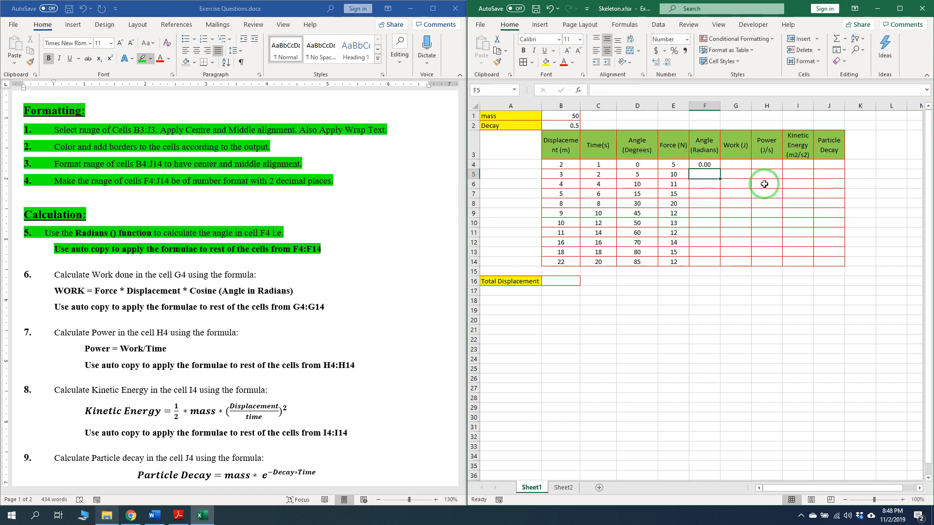
left_click(703, 164)
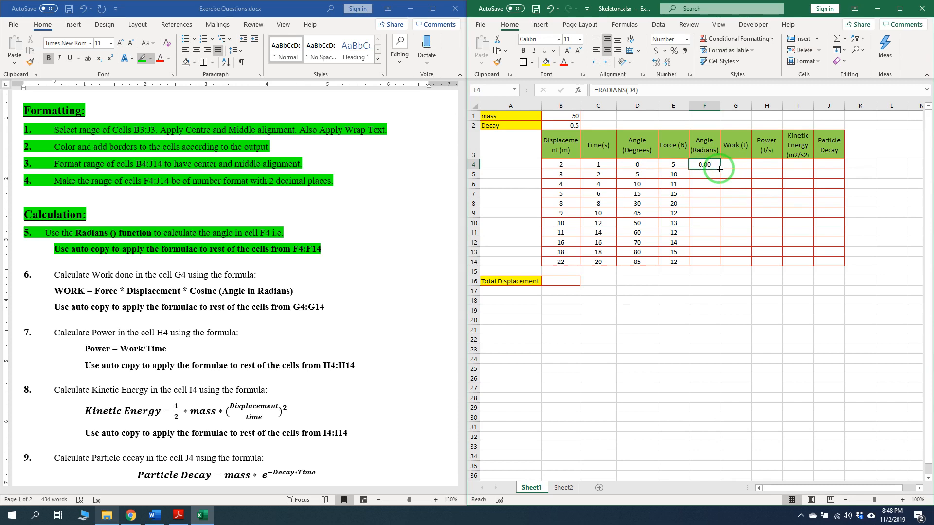
left_click_drag(719, 169, 711, 263)
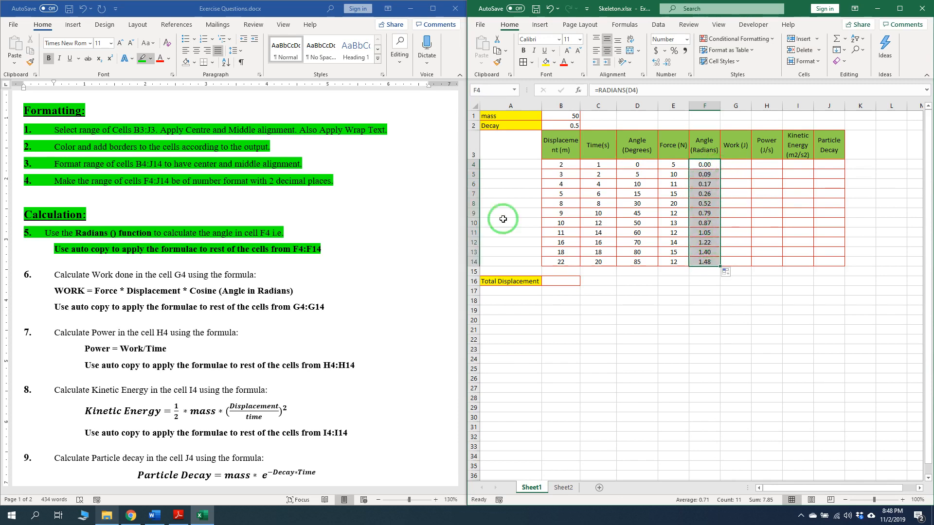
Highlight instruction 6, including its WORK formula and auto copy line, in green in the Word exercise document.
left_click(204, 289)
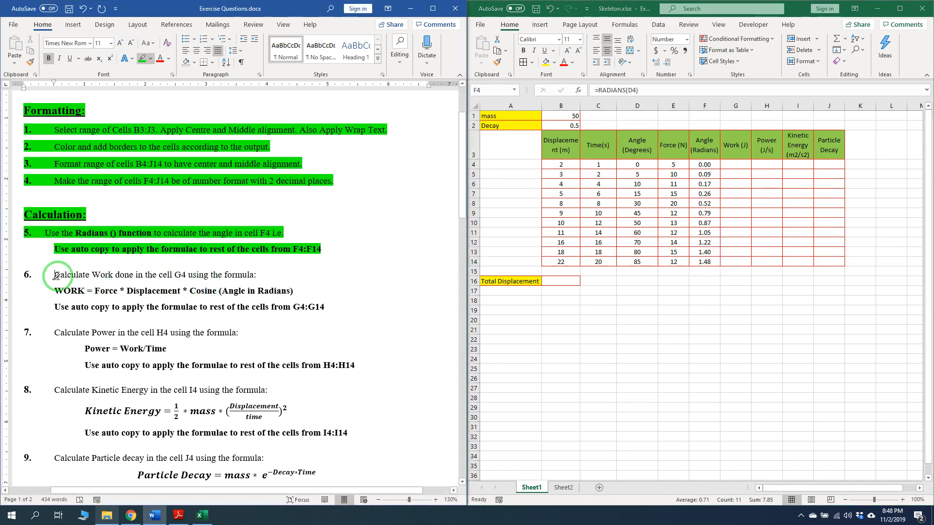
mouse_move(56, 275)
left_mouse_down()
mouse_move(254, 281)
mouse_move(267, 273)
mouse_move(297, 292)
left_mouse_up()
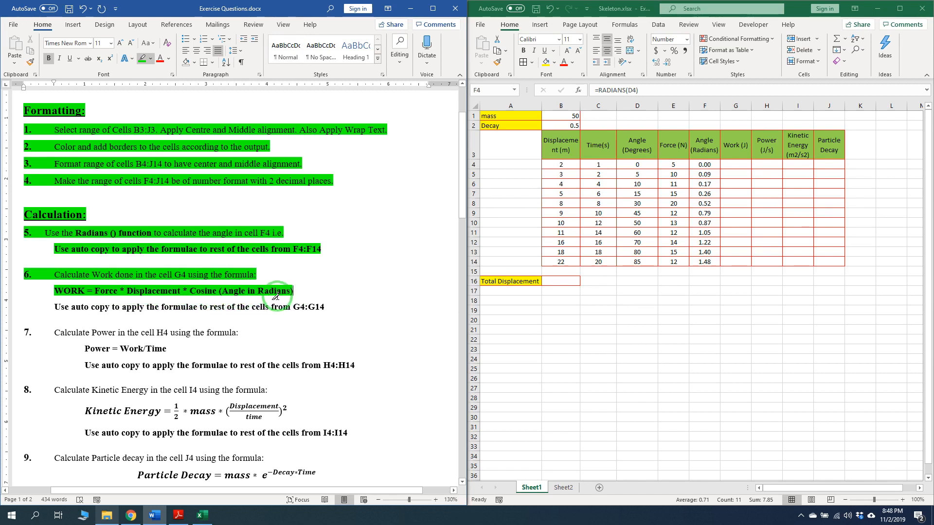
left_click_drag(53, 308, 336, 309)
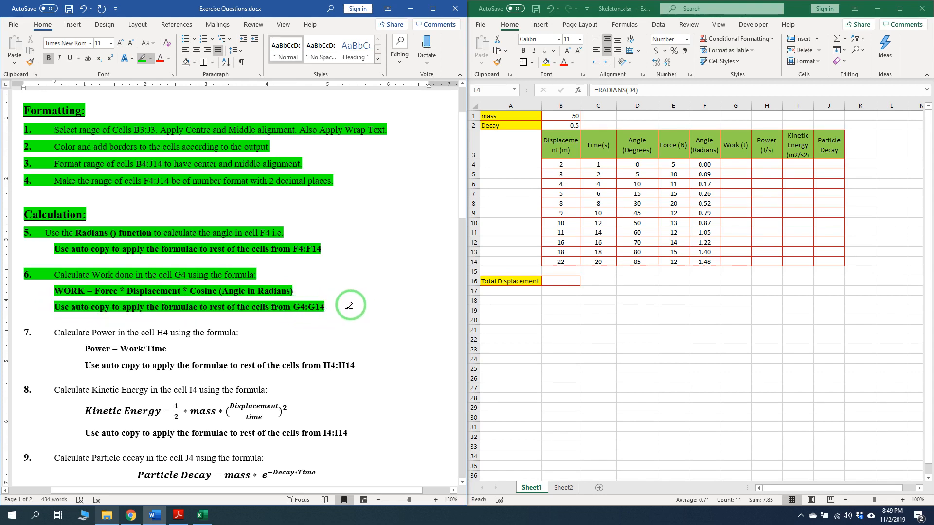
Enter =E4*B4*COS(F4) in cell G4 of the Excel sheet and copy the formula down through G14.
left_click(737, 165)
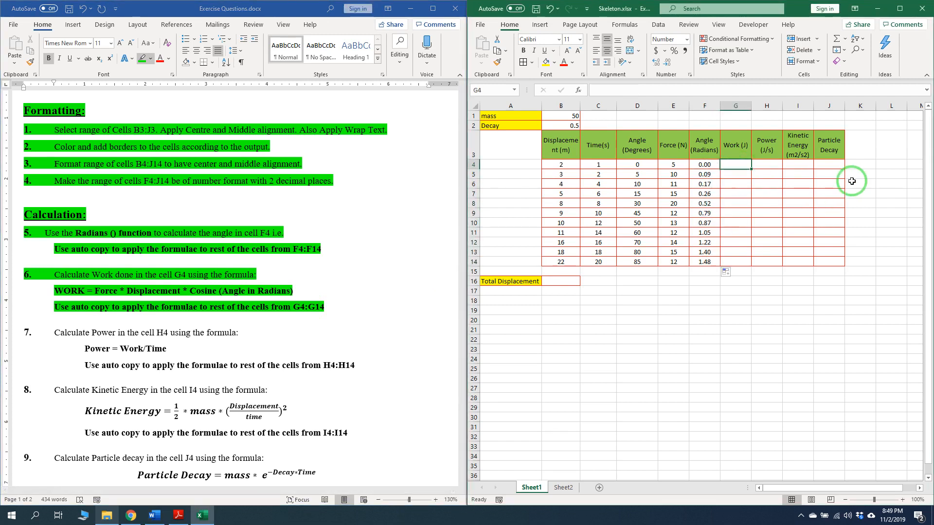
type("=")
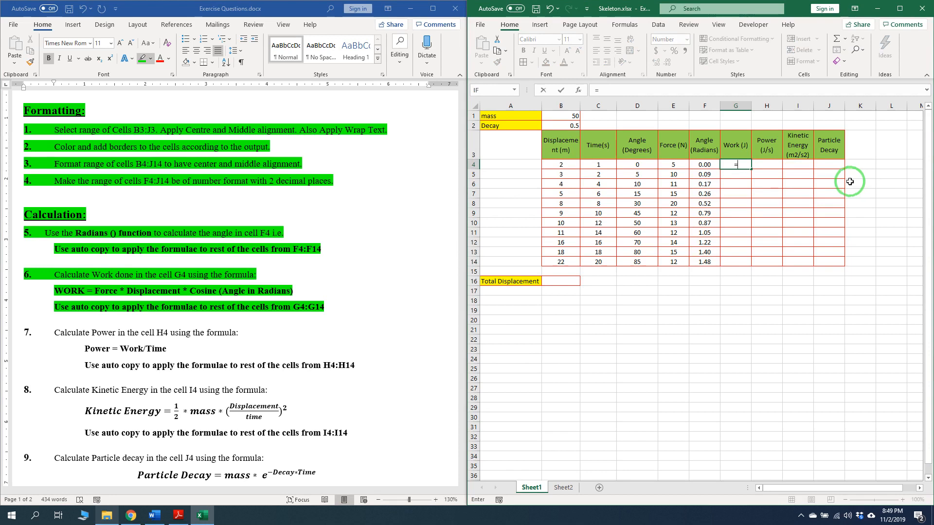
left_click(674, 166)
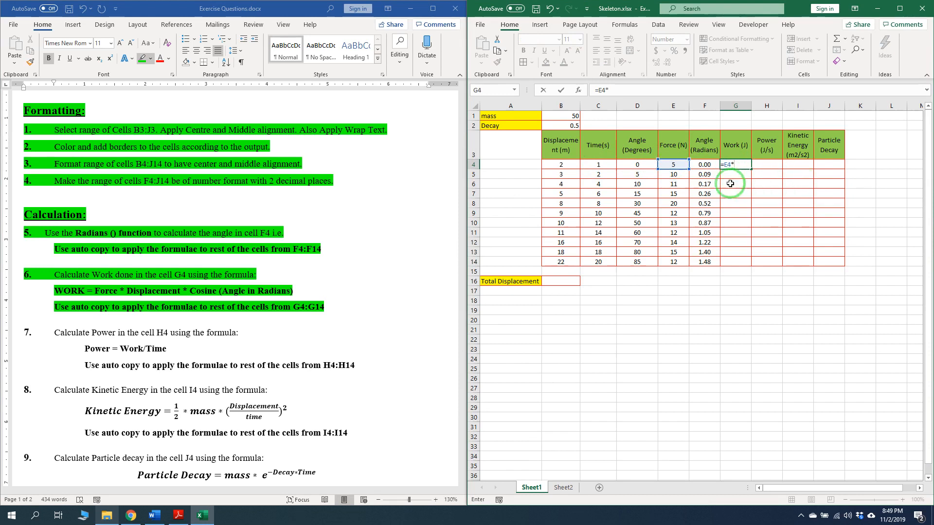
left_click(566, 167)
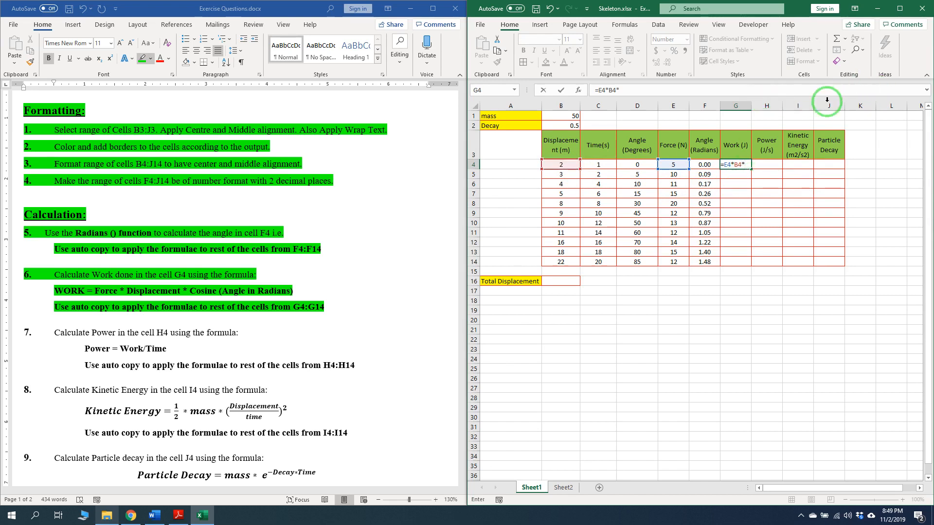
type("cos")
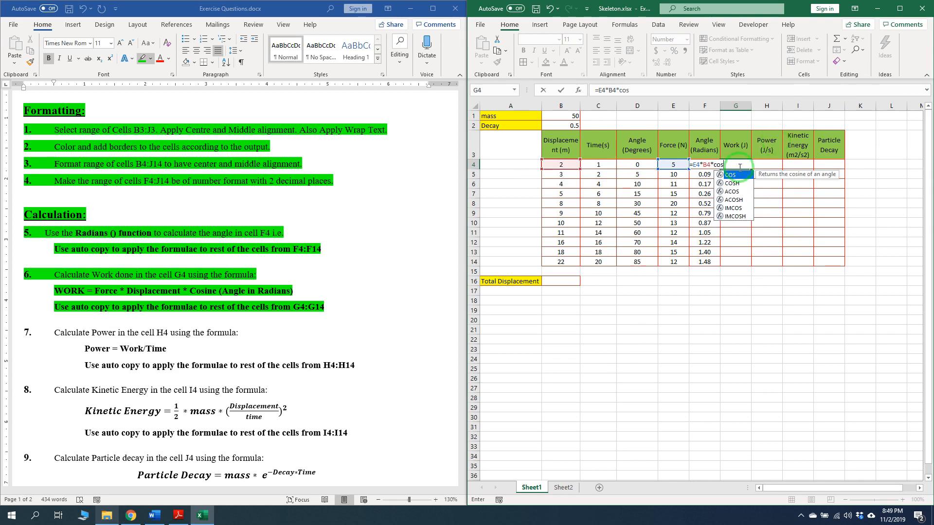
key("Tab")
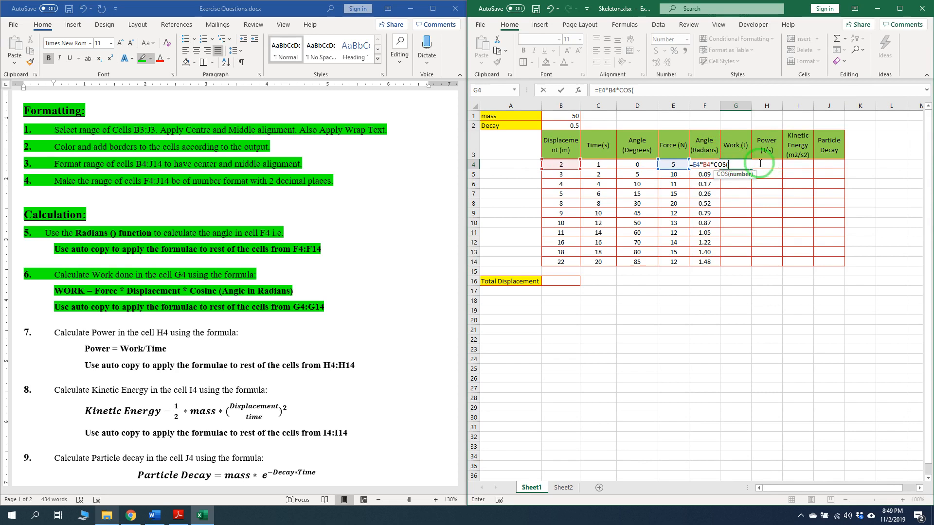
type("F")
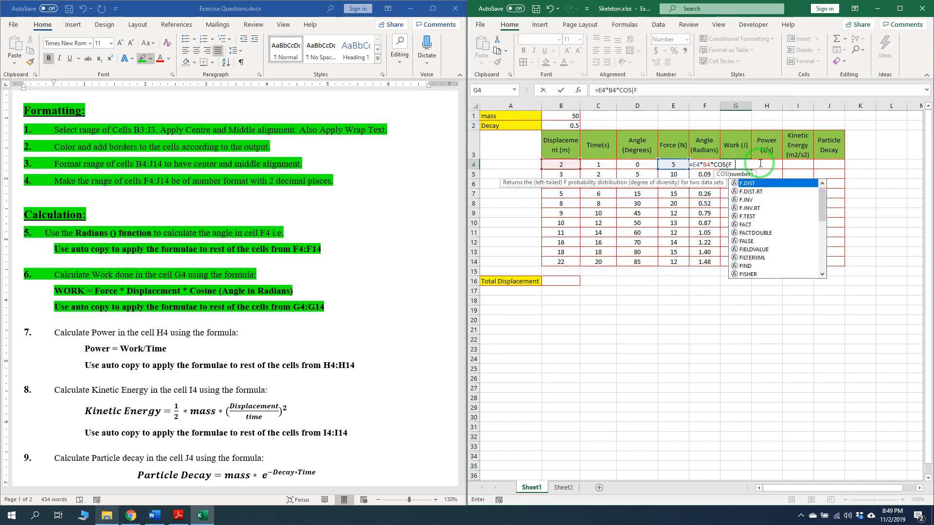
type("4)")
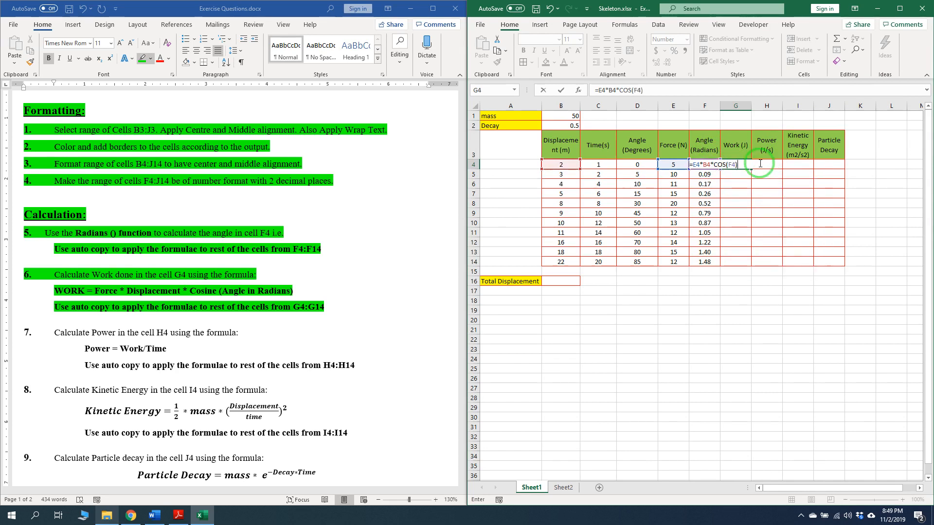
key("Return")
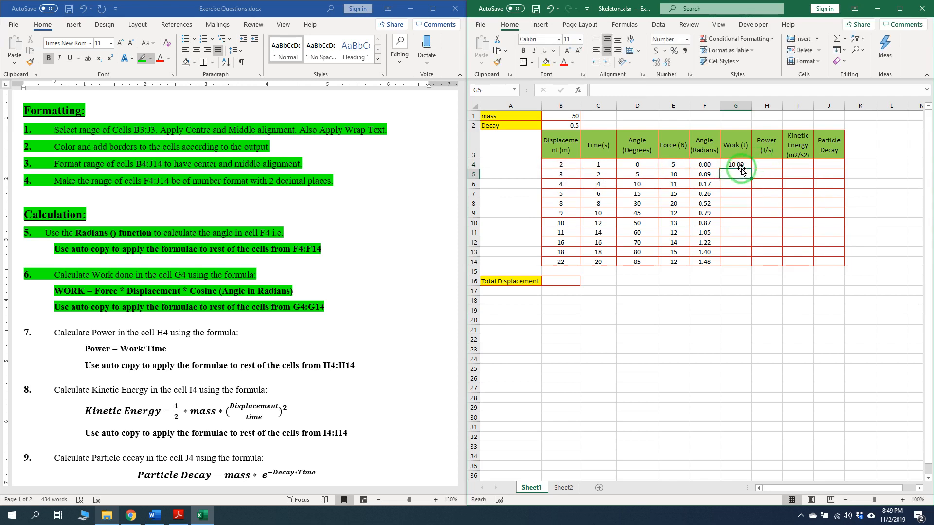
left_click(743, 165)
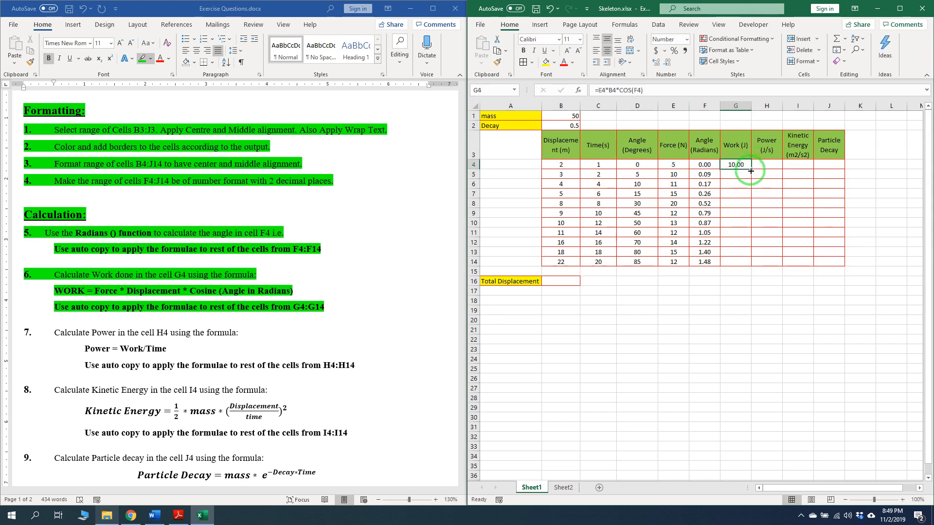
double_click(751, 168)
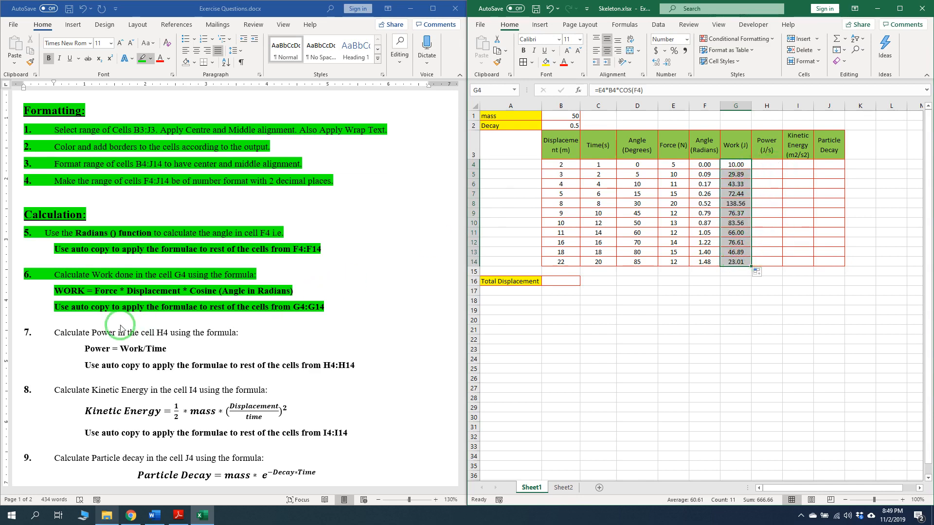
Highlight instruction 7, including its Power formula and auto copy line, in green in the Word exercise document.
left_click(55, 211)
scroll(55, 210, "down", 3)
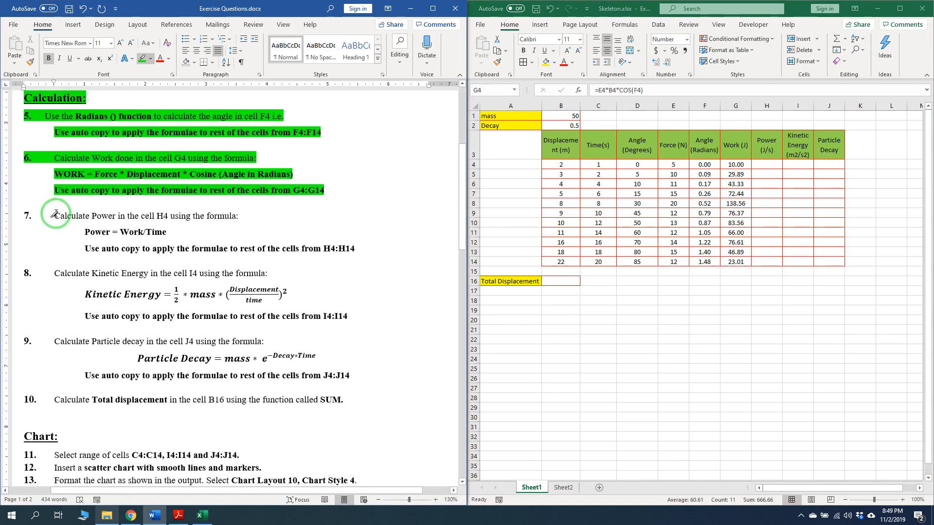
mouse_move(56, 213)
left_mouse_down()
mouse_move(214, 224)
mouse_move(281, 246)
mouse_move(375, 253)
left_mouse_up()
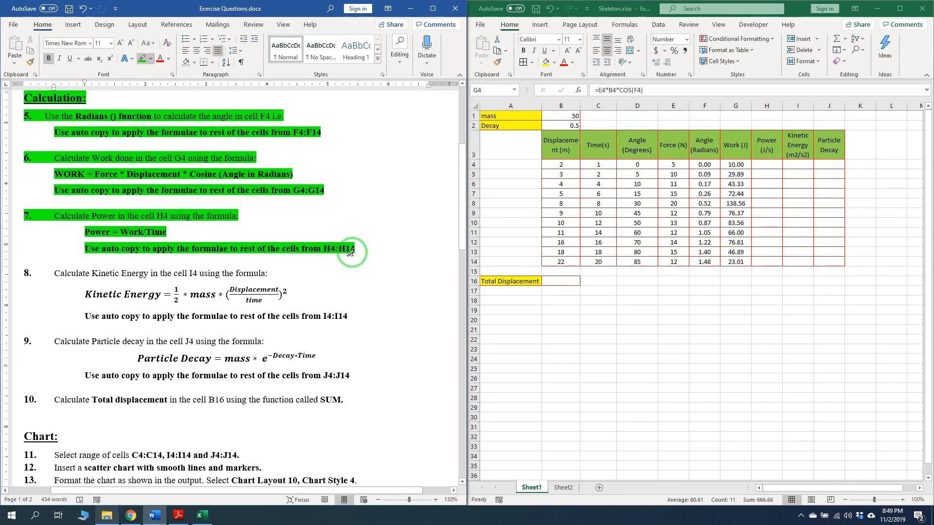
Enter =G4/C4 in cell H4 of the Excel sheet and copy the formula down through H14.
left_click(778, 165)
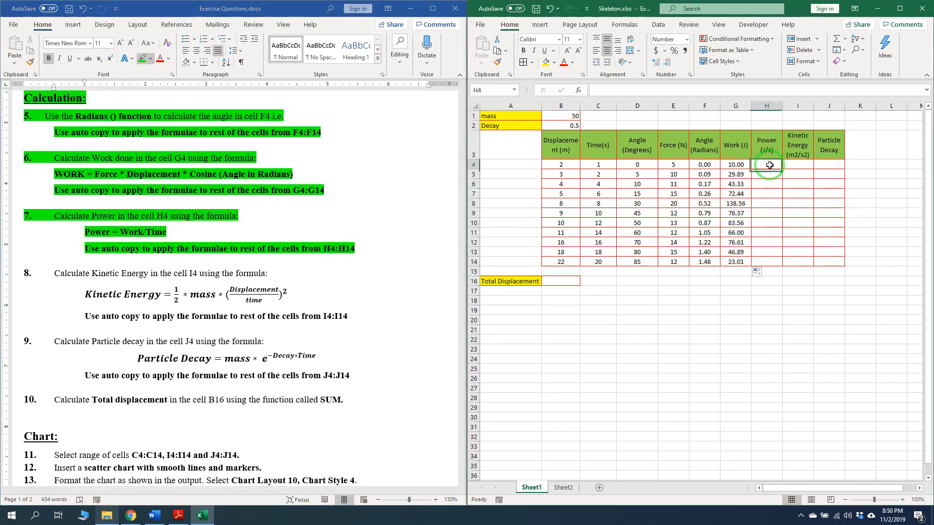
type("=")
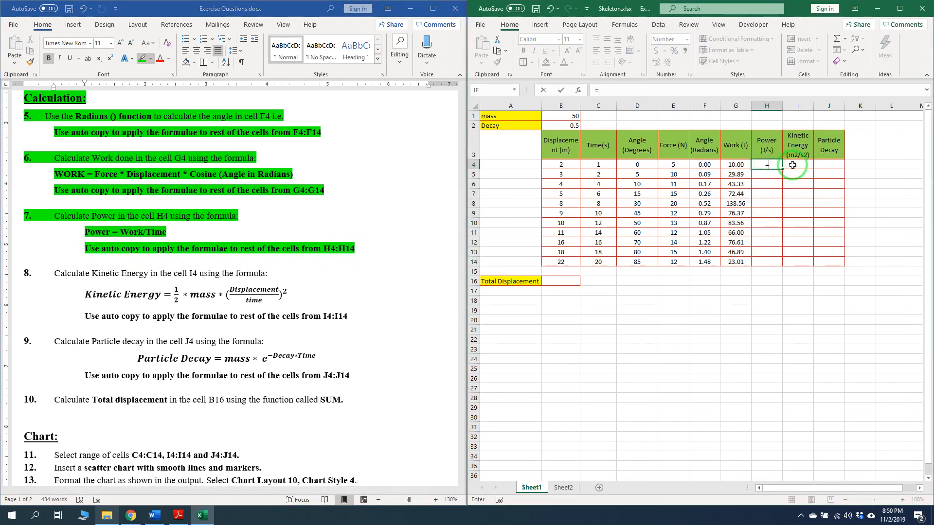
left_click(731, 164)
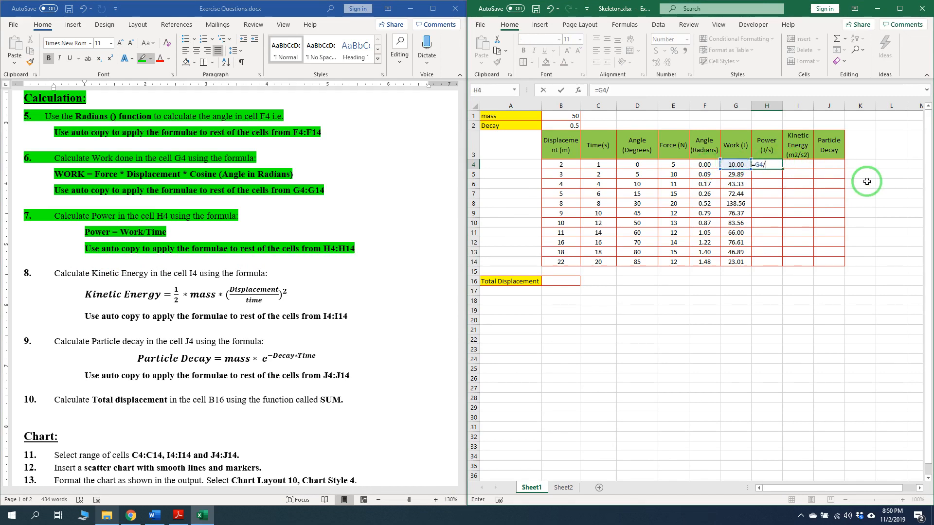
left_click(609, 165)
key("Return")
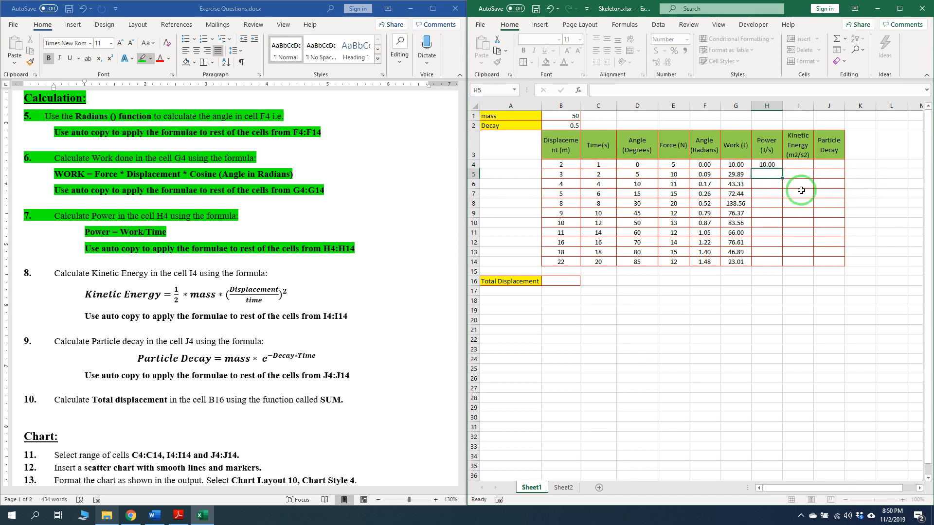
left_click(776, 164)
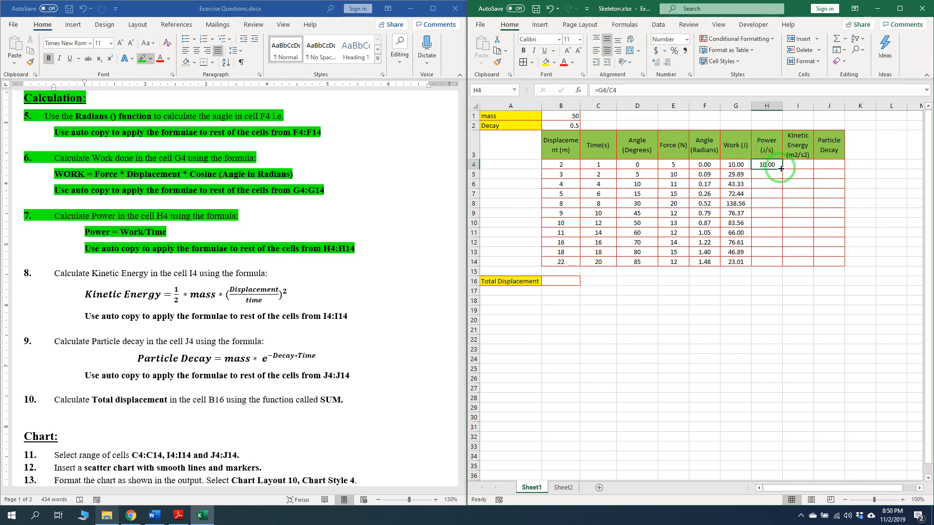
double_click(782, 169)
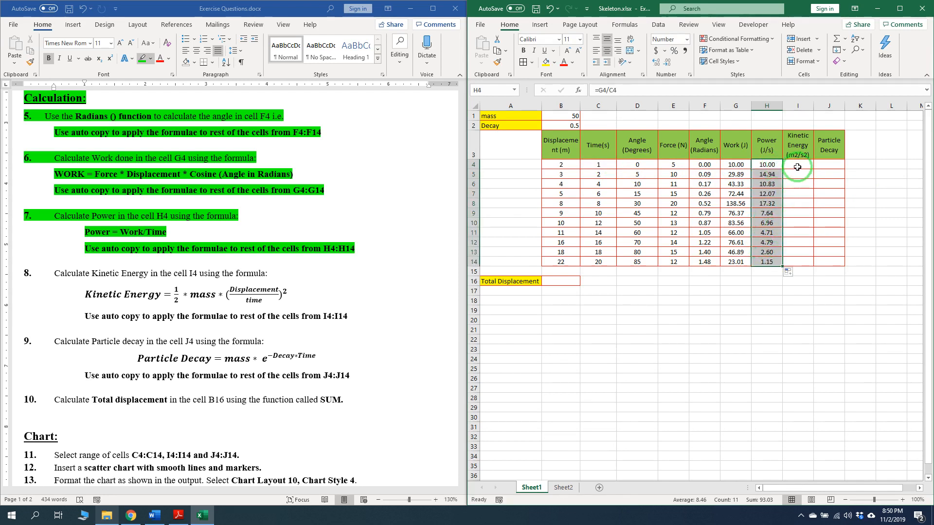
Highlight instruction 8, including its Kinetic Energy formula and auto copy line, in green in the Word exercise document.
left_click(47, 271)
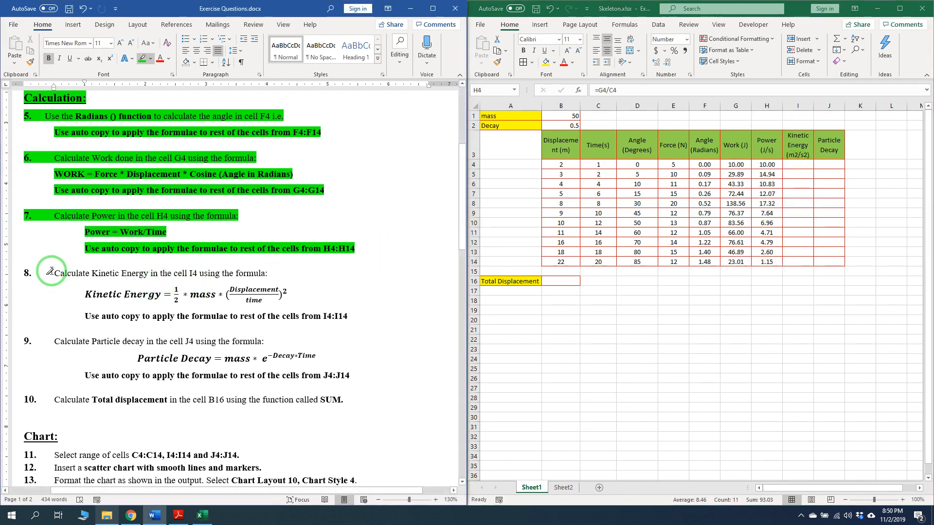
mouse_move(47, 271)
left_mouse_down()
mouse_move(327, 302)
mouse_move(357, 317)
left_mouse_up()
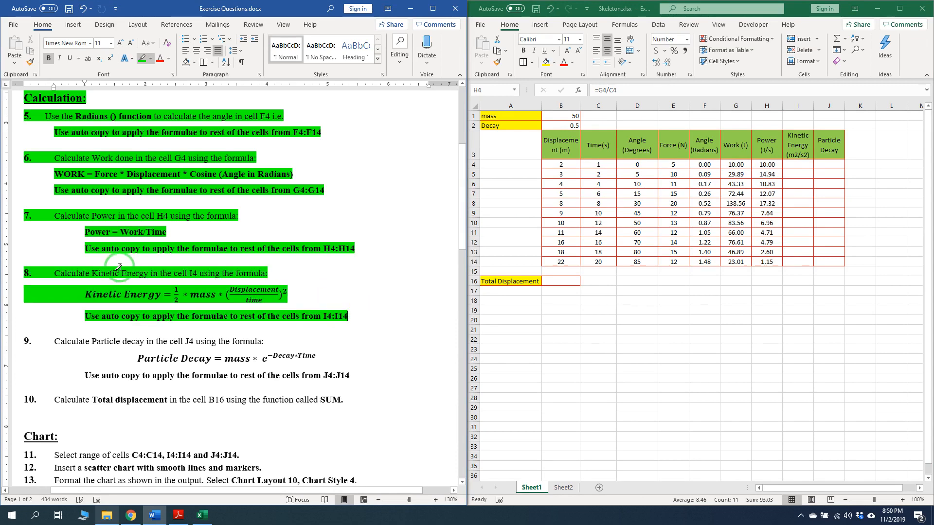
scroll(128, 268, "down", 1)
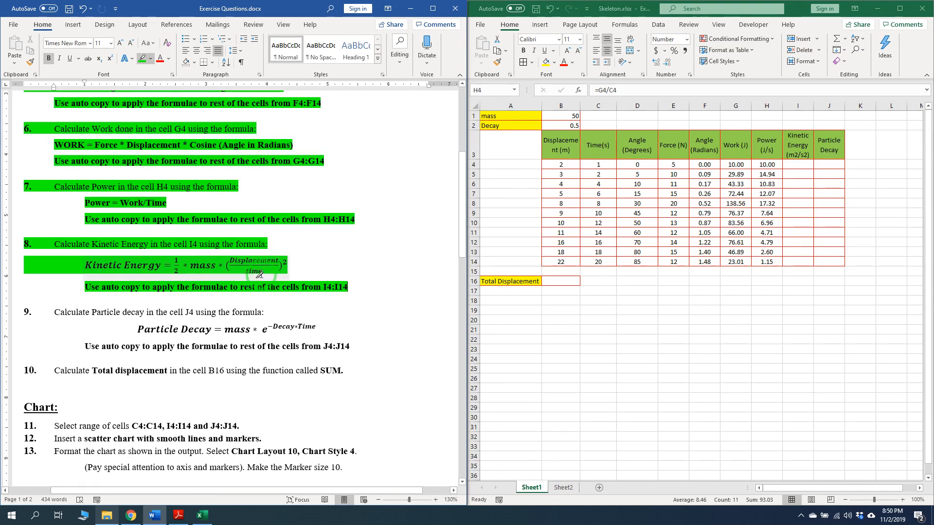
Enter =0.5*$B$1*(B4/C4)^2 in cell I4 of the Excel sheet and copy the formula down through I14.
left_click(802, 165)
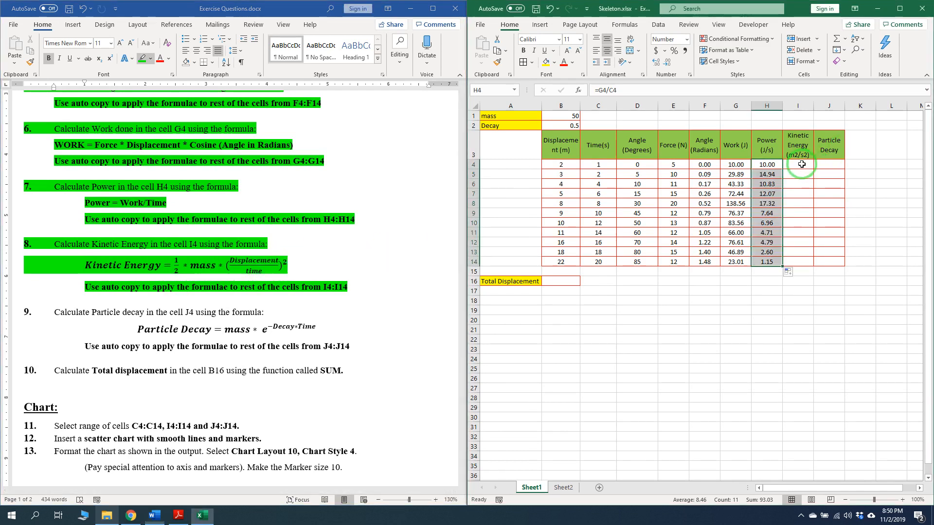
left_click(802, 164)
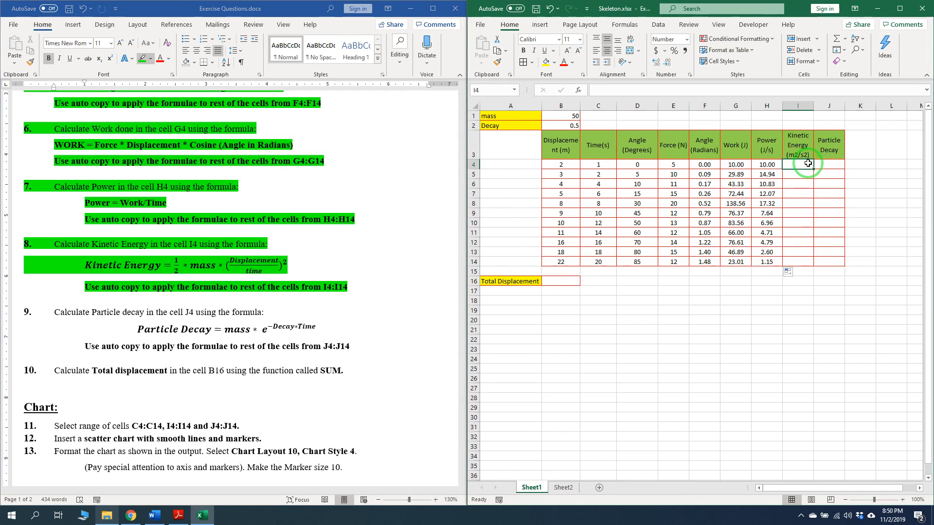
type("=0.5*")
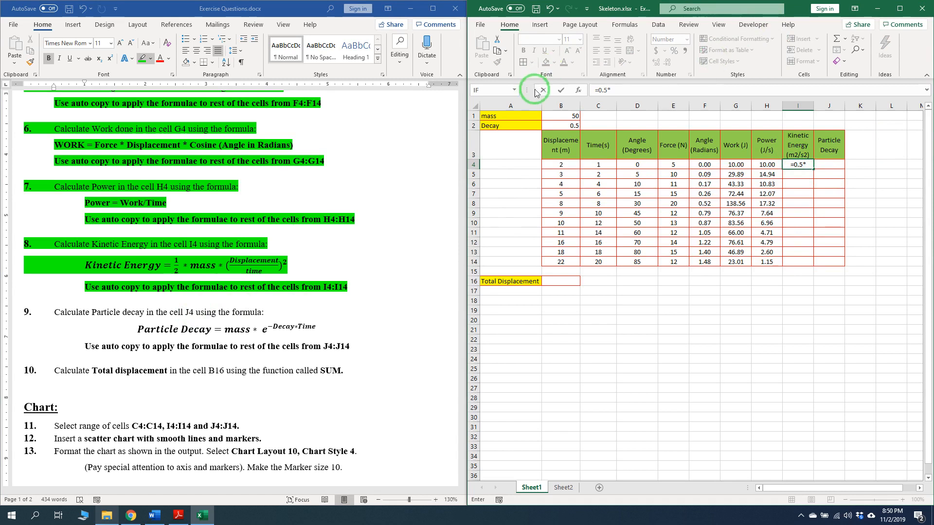
left_click(575, 115)
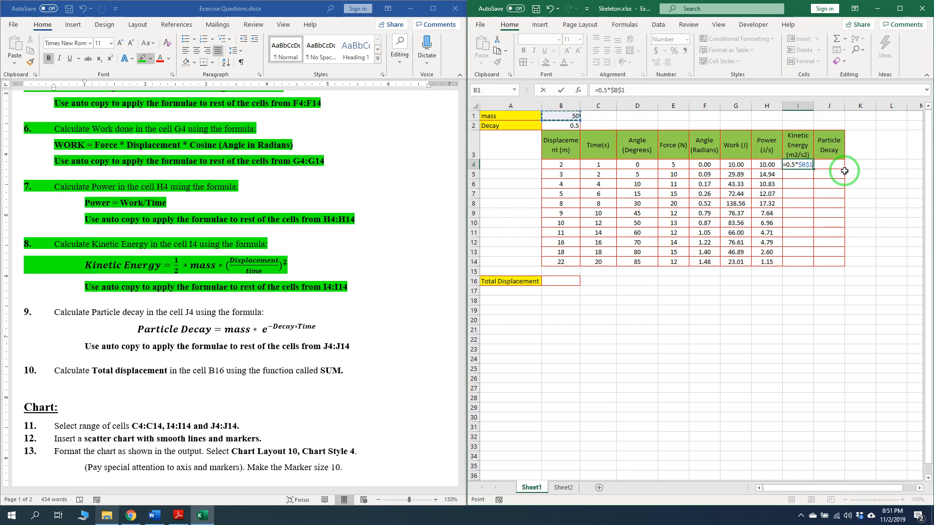
type("*")
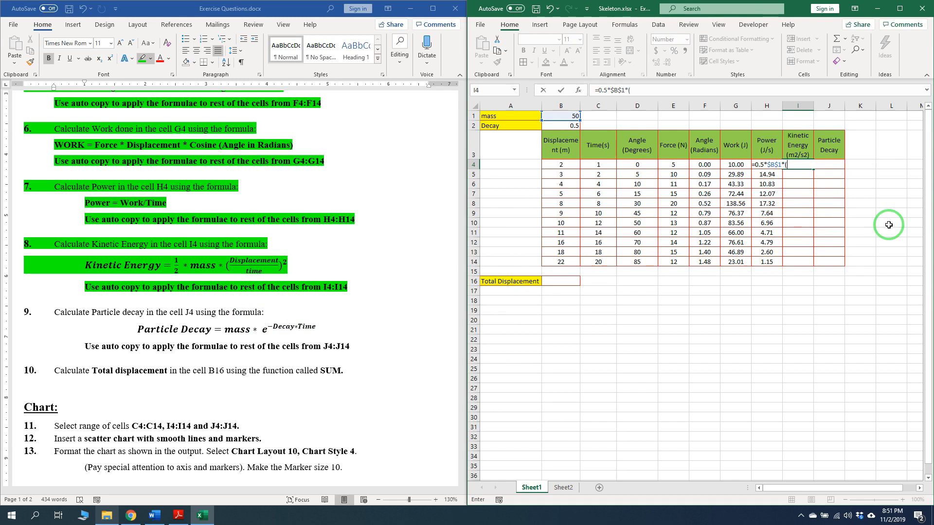
left_click(564, 166)
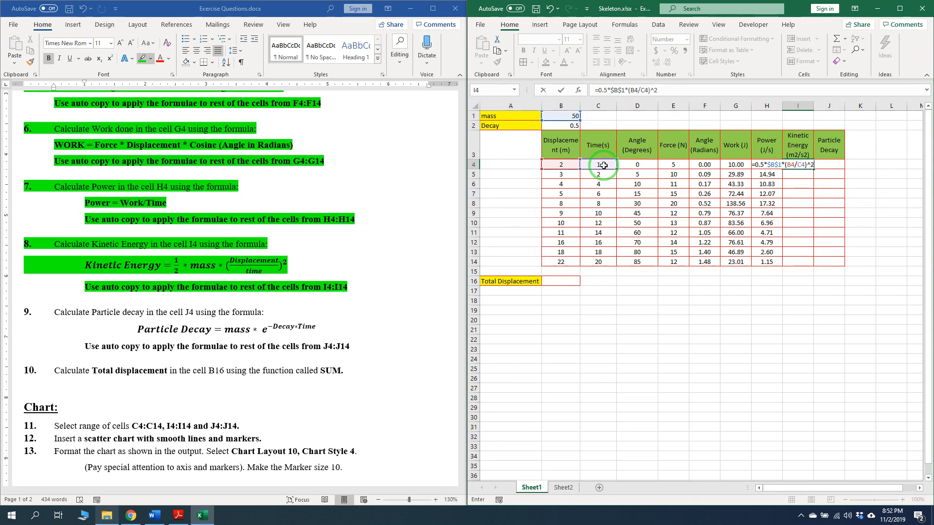
key("Return")
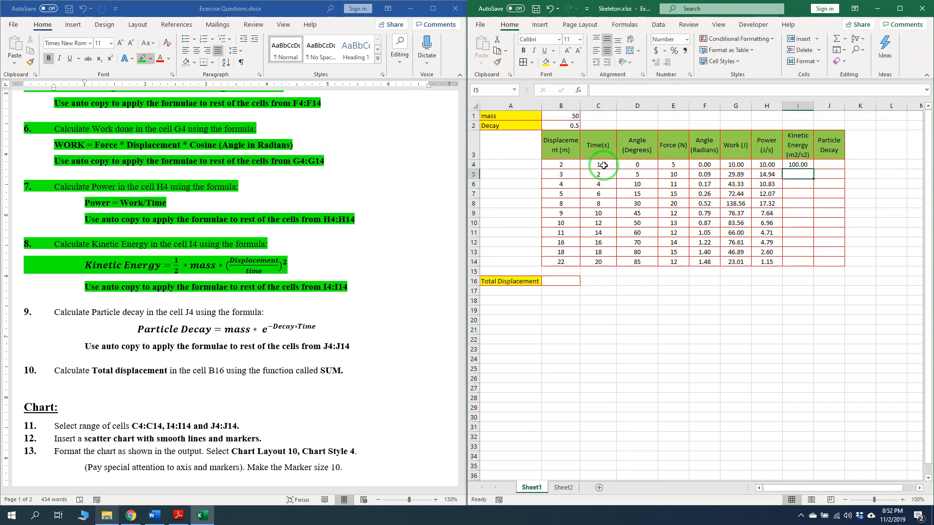
left_click(807, 164)
double_click(812, 168)
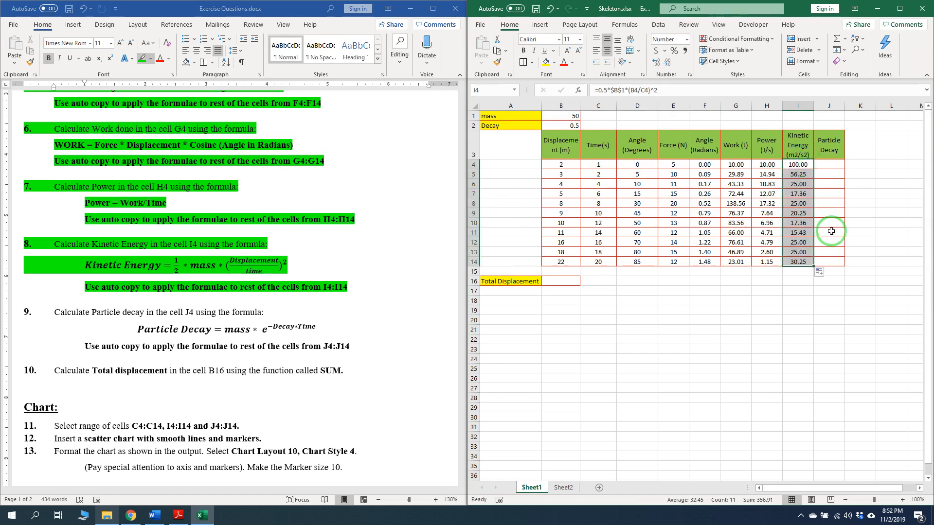
Highlight instruction 9, including its Particle Decay formula and auto copy line, in green in the Word exercise document.
left_click(224, 332)
scroll(224, 332, "down", 3)
left_click(52, 224)
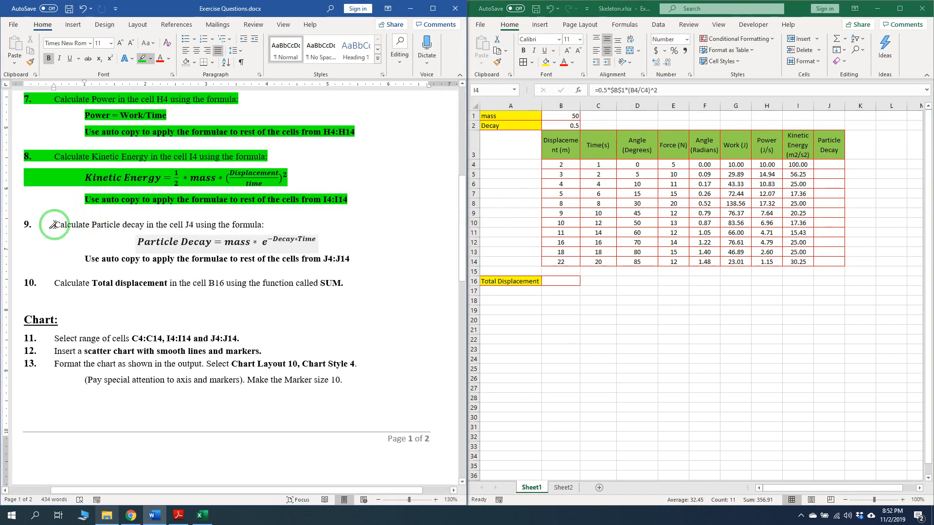
mouse_move(54, 224)
left_mouse_down()
mouse_move(182, 226)
mouse_move(323, 248)
left_mouse_up()
left_click(241, 252)
left_click(151, 253)
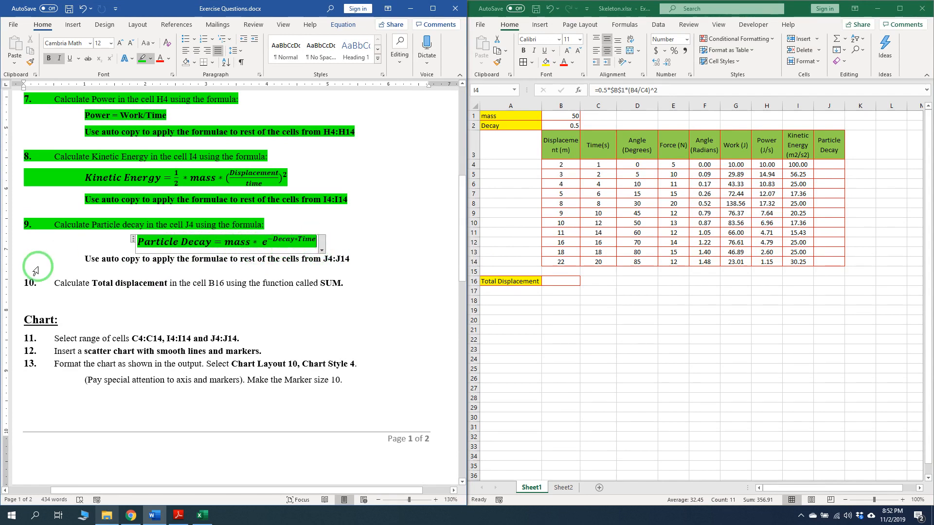
left_click_drag(82, 258, 362, 261)
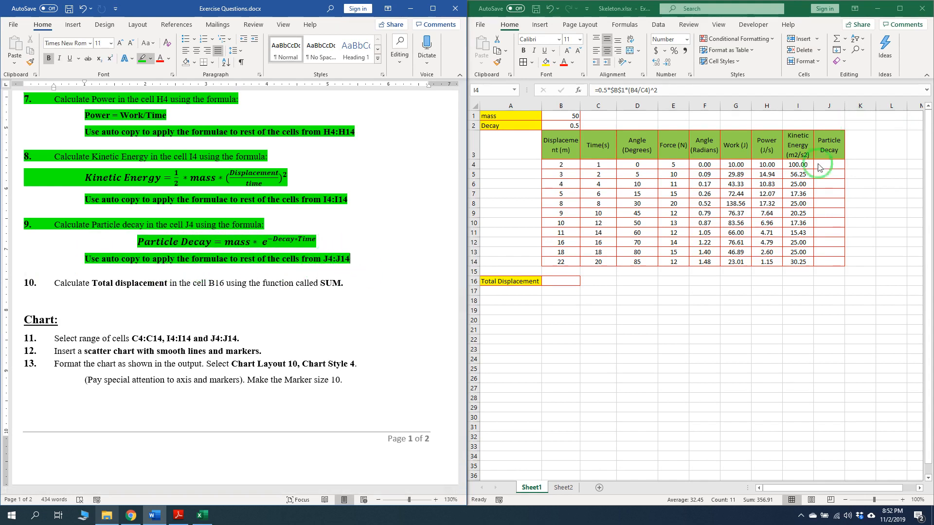
Begin the Particle Decay formula in cell J4 of the Excel sheet with an absolute reference to the mass, =$B$1*.
left_click(838, 163)
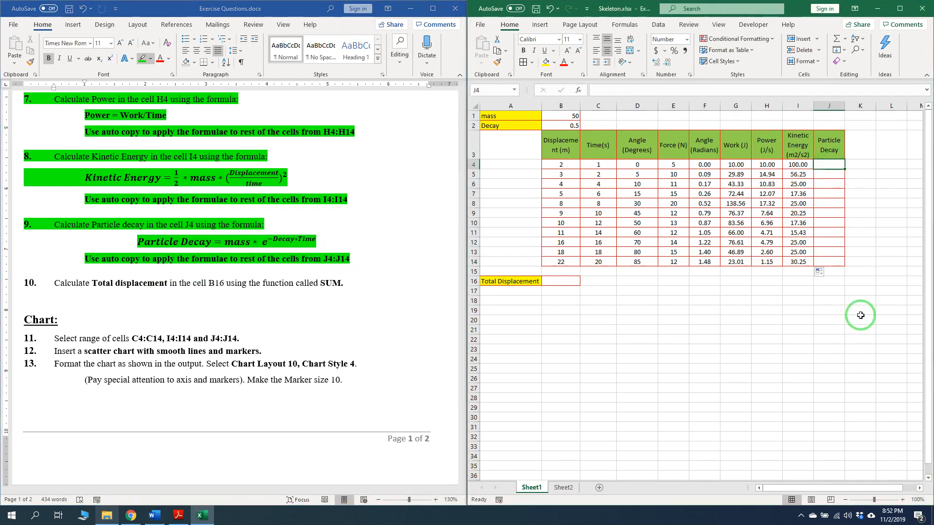
left_click(903, 500)
left_click(902, 499)
left_click(902, 499)
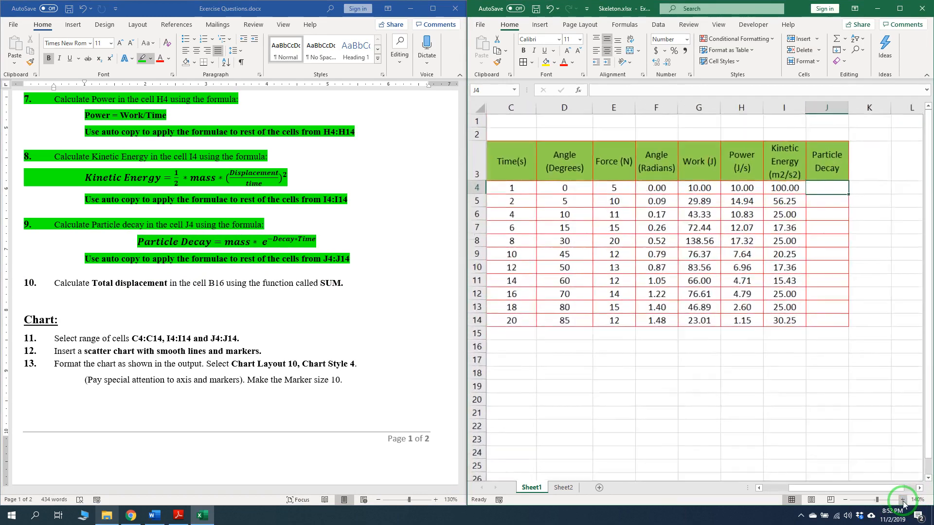
left_click(902, 500)
left_click(902, 499)
left_click(902, 499)
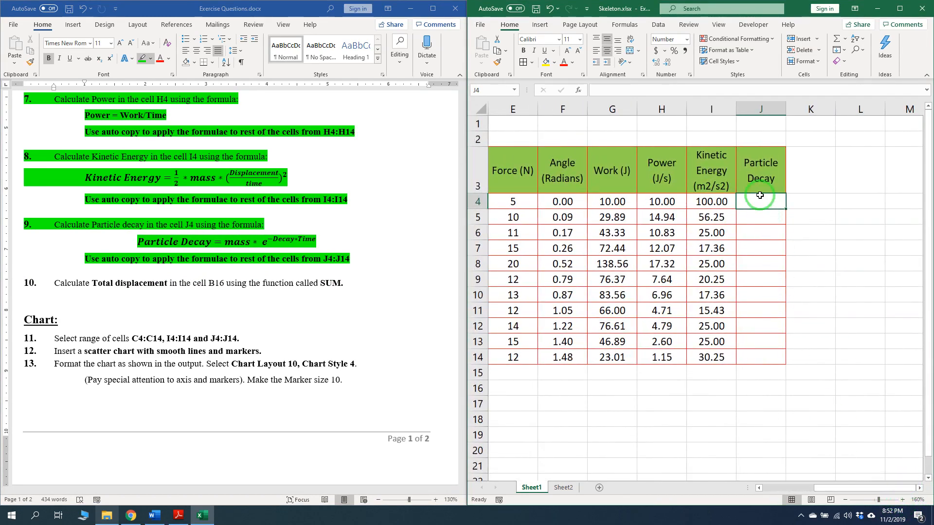
type("=")
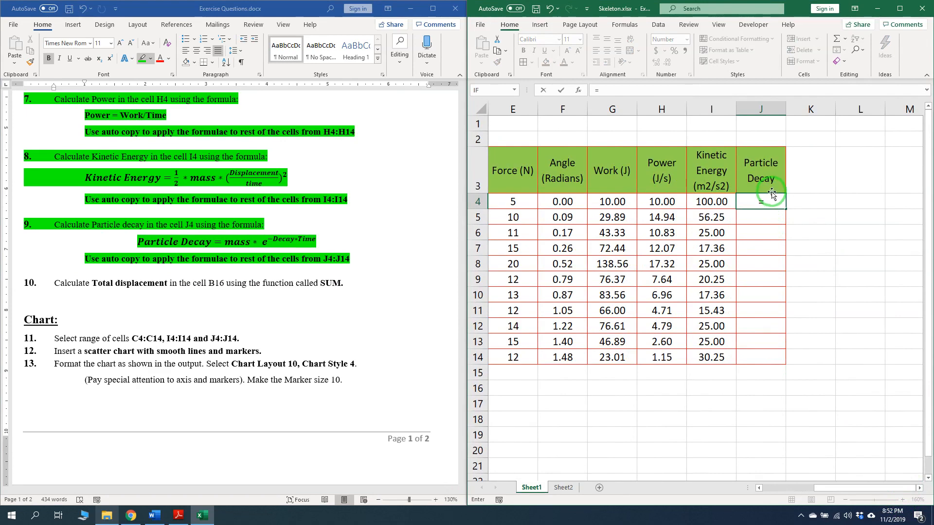
left_click_drag(830, 487, 730, 488)
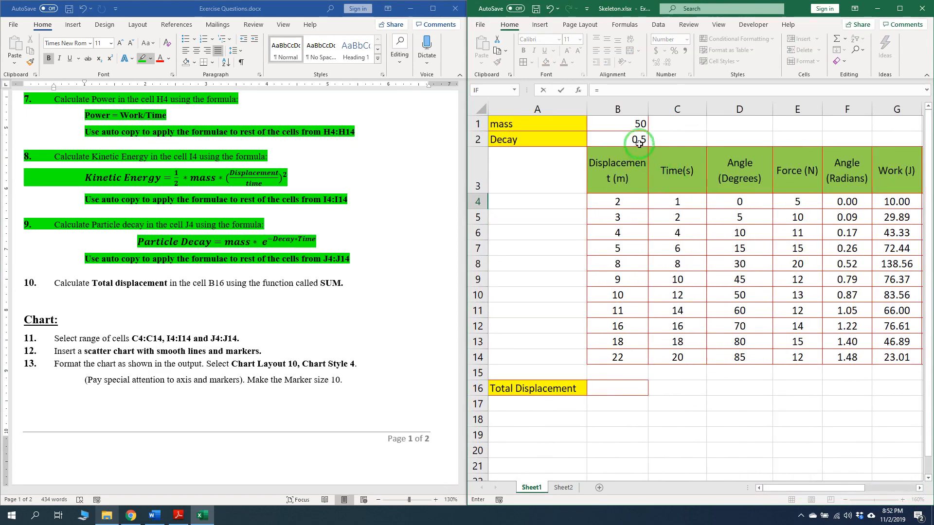
left_click(632, 125)
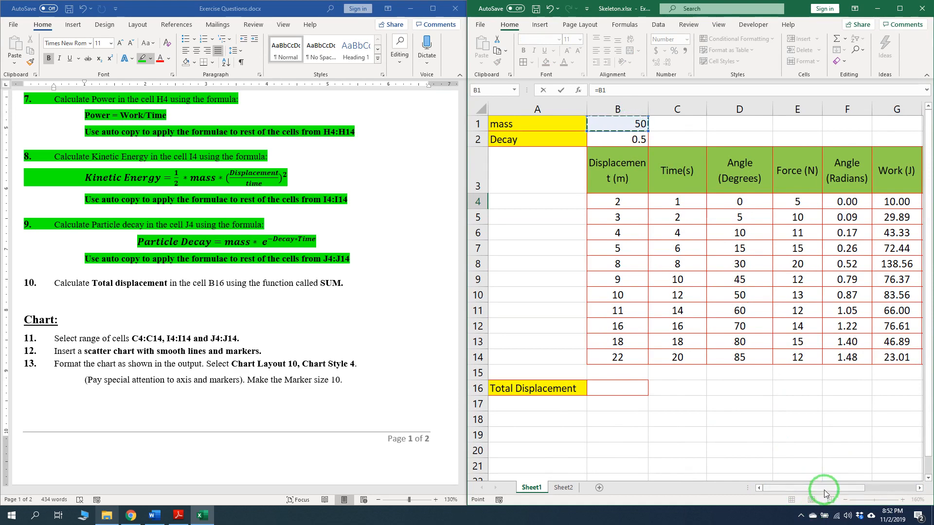
left_click_drag(825, 488, 873, 488)
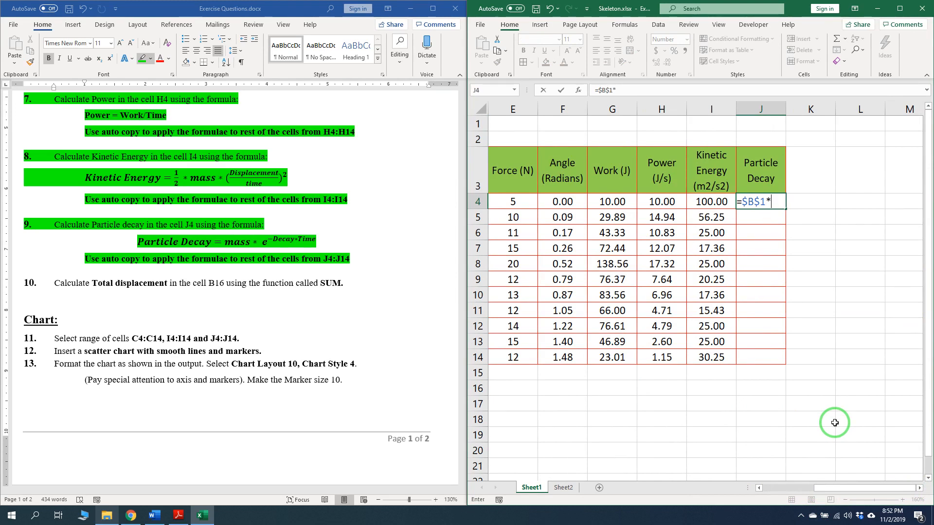
Complete the J4 formula as =$B$1*EXP(-$B$2*C4) and copy it down through J14.
type("ex")
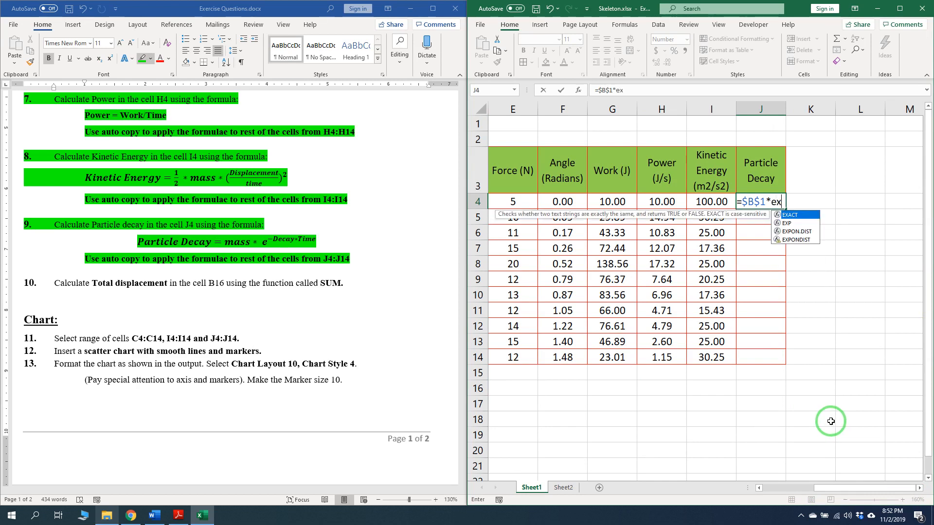
key("Down")
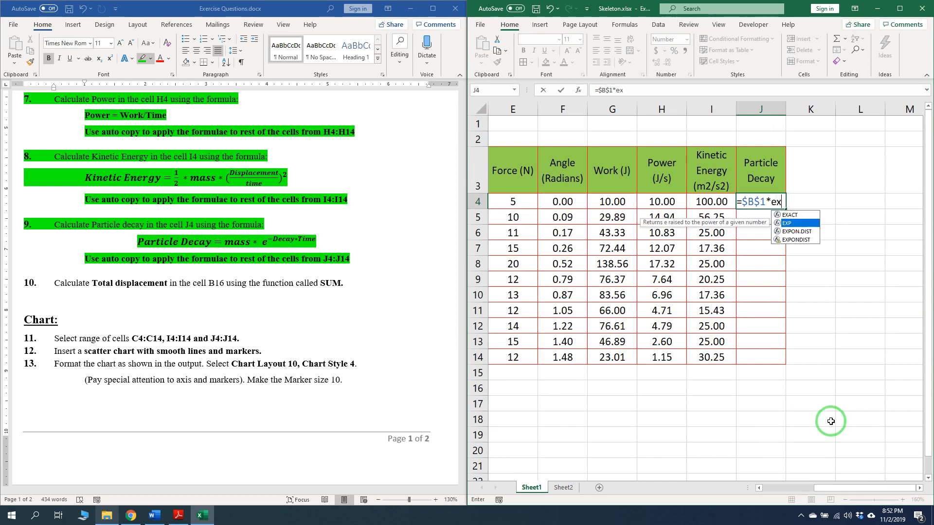
key("Tab")
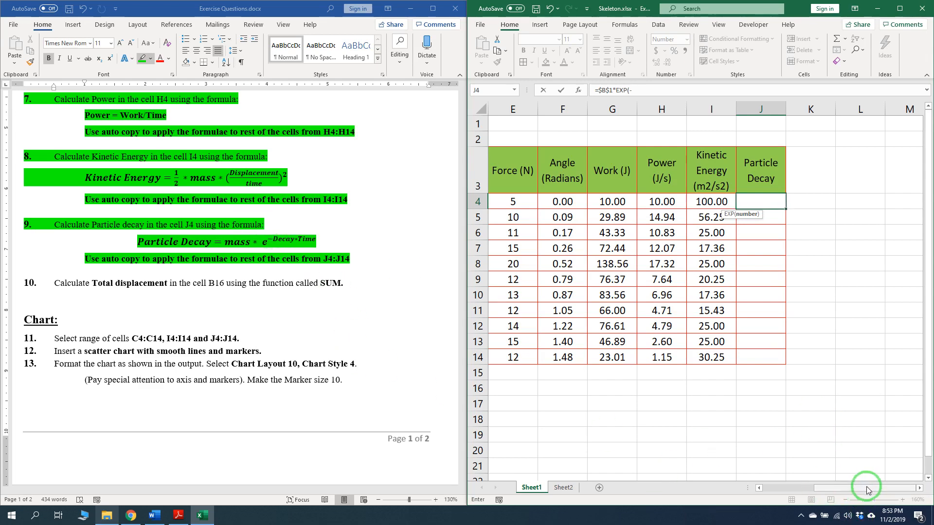
left_click_drag(865, 488, 824, 488)
left_click(628, 140)
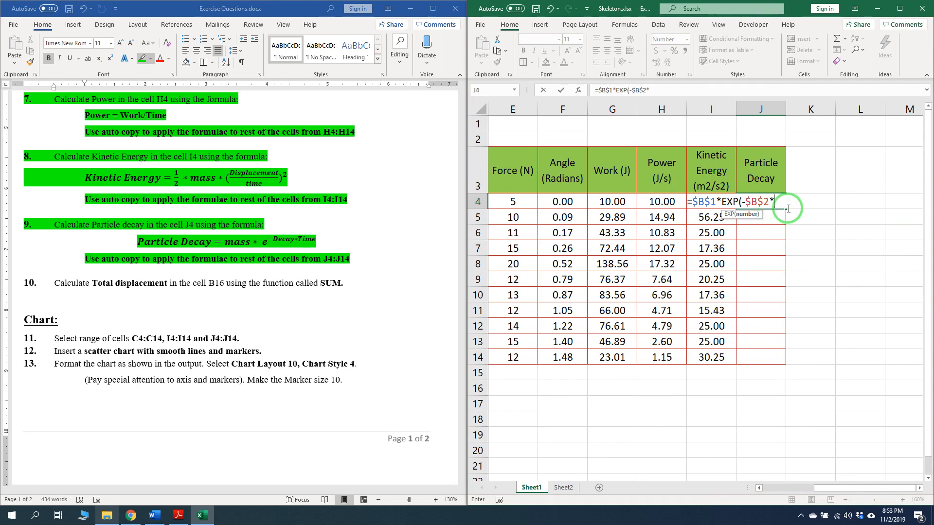
left_click_drag(859, 488, 919, 490)
left_click(677, 201)
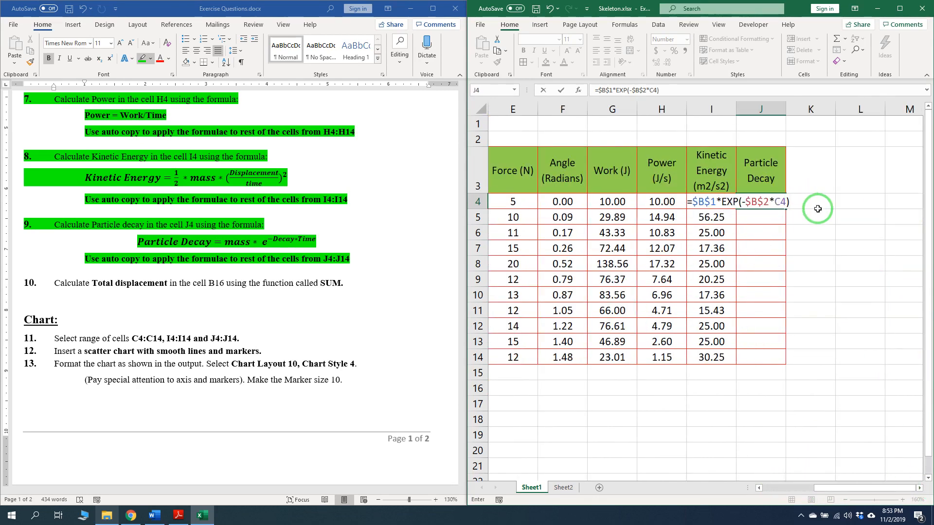
key("Return")
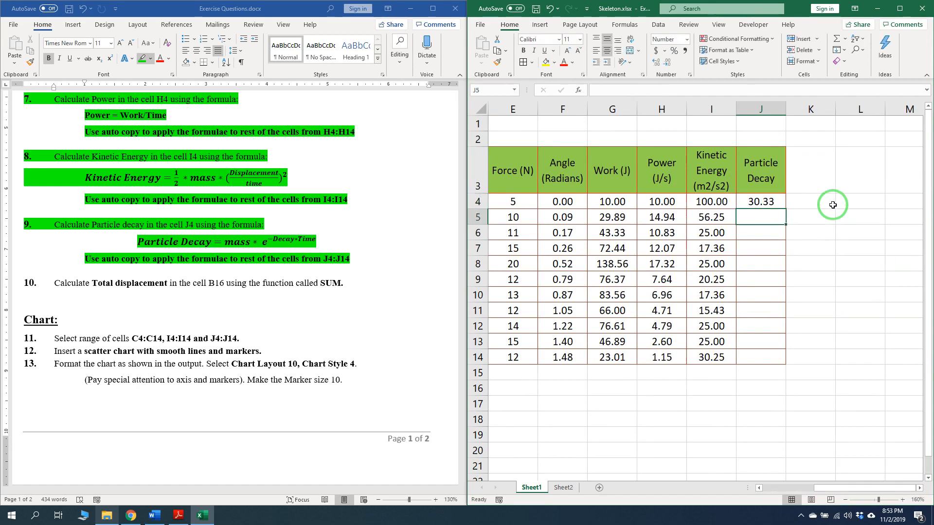
left_click(778, 204)
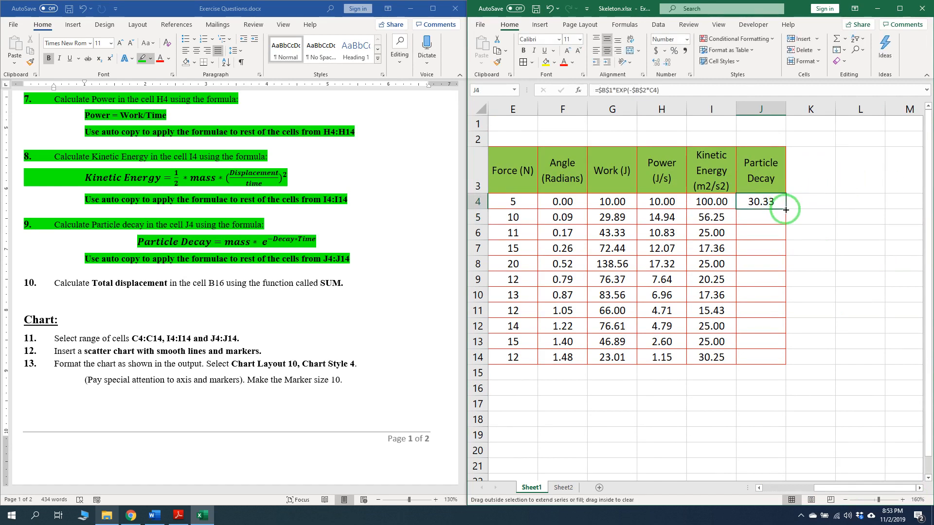
double_click(786, 210)
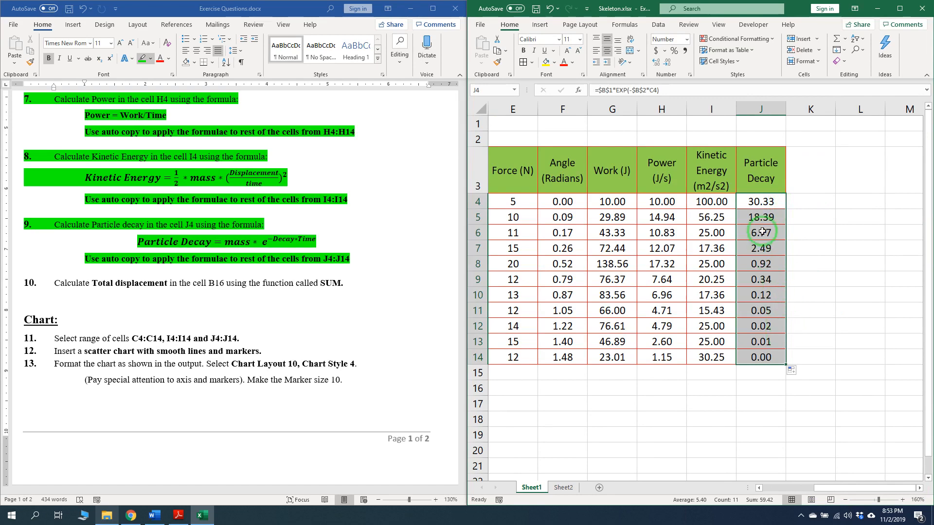
Highlight instruction 10, on calculating Total displacement in cell B16, in green in the Word exercise document.
left_click(770, 202)
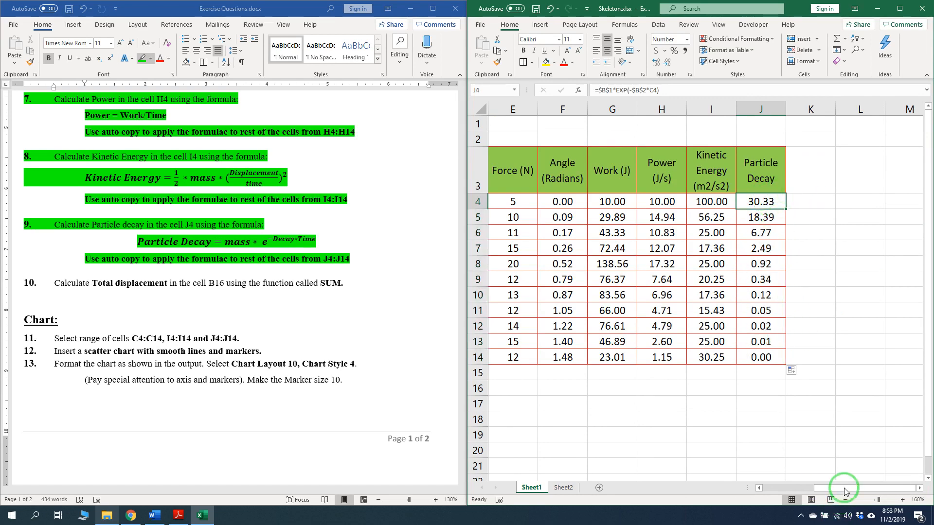
left_click_drag(842, 487, 686, 483)
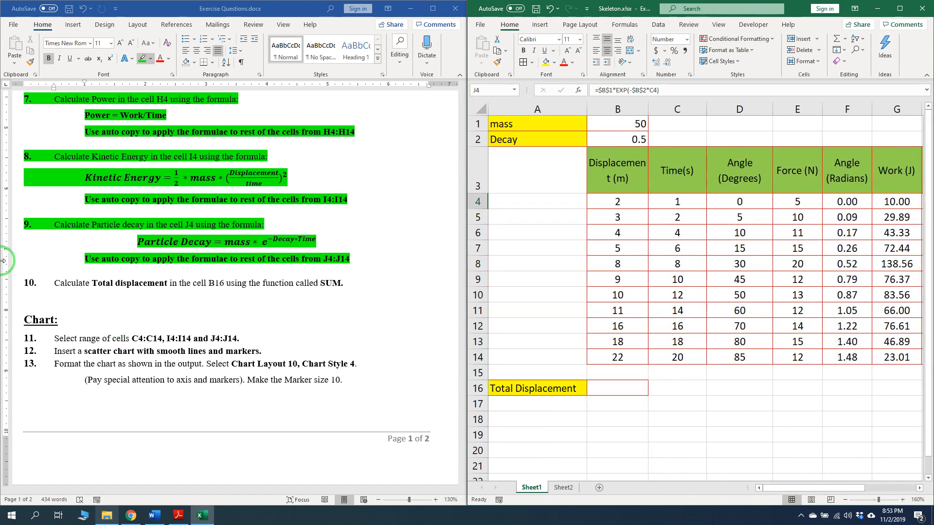
left_click_drag(51, 286, 380, 291)
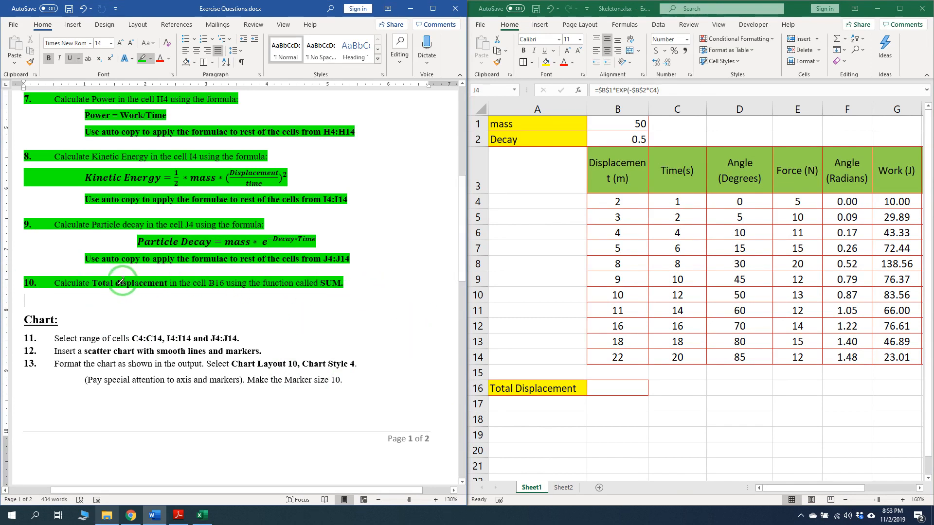
Enter =SUM(B4:B14) in cell B16 of the Excel sheet as the Total Displacement.
left_click(655, 173)
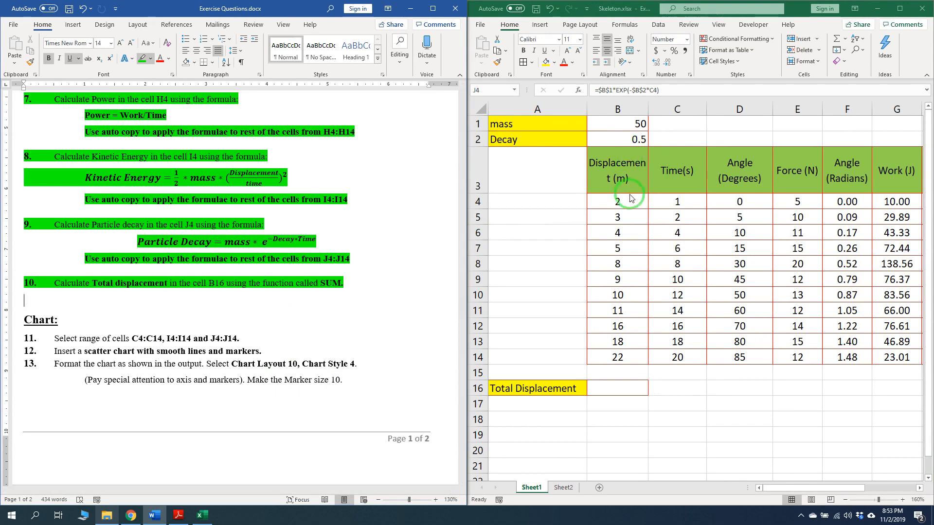
left_click_drag(630, 198, 616, 360)
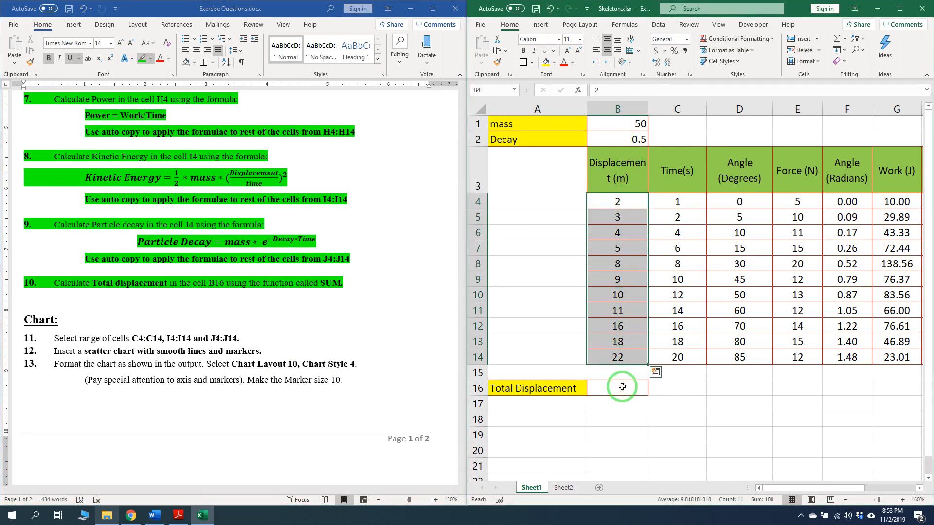
left_click(622, 388)
type("=s")
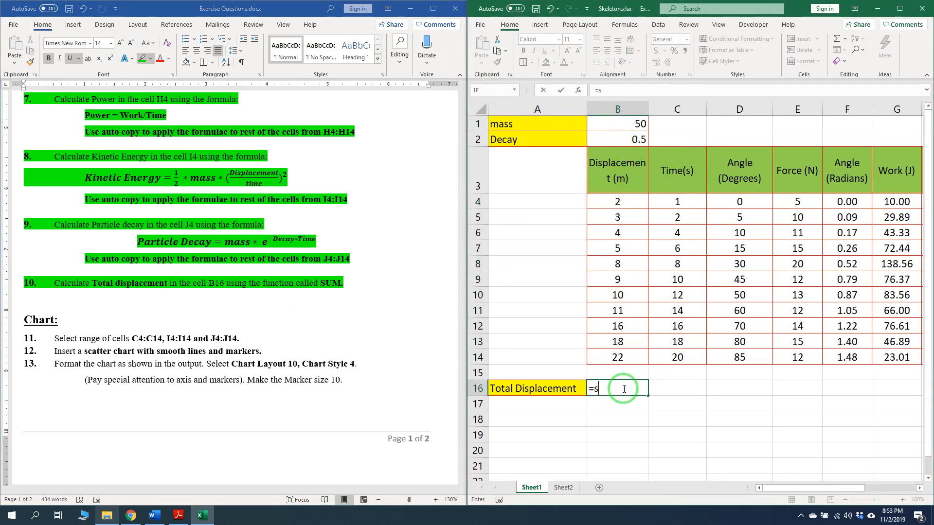
type("um")
key("Tab")
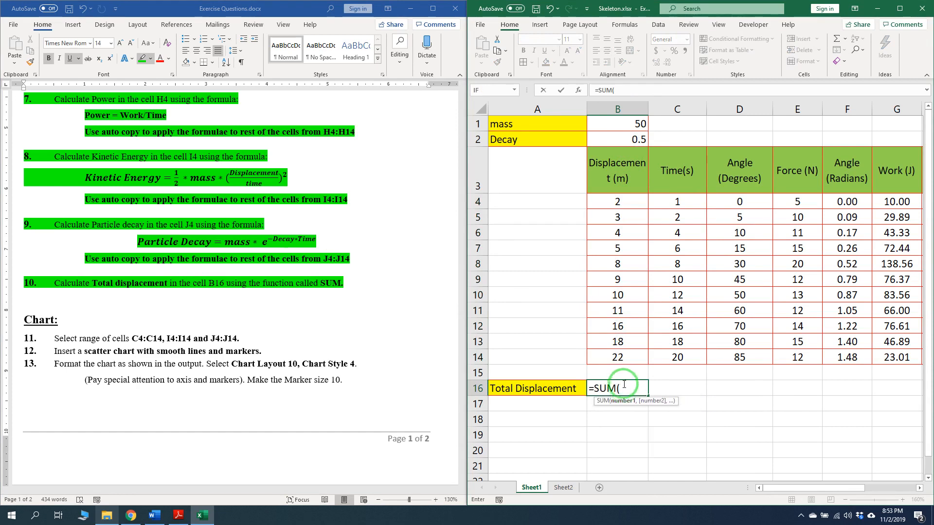
left_click_drag(619, 201, 617, 359)
type(")")
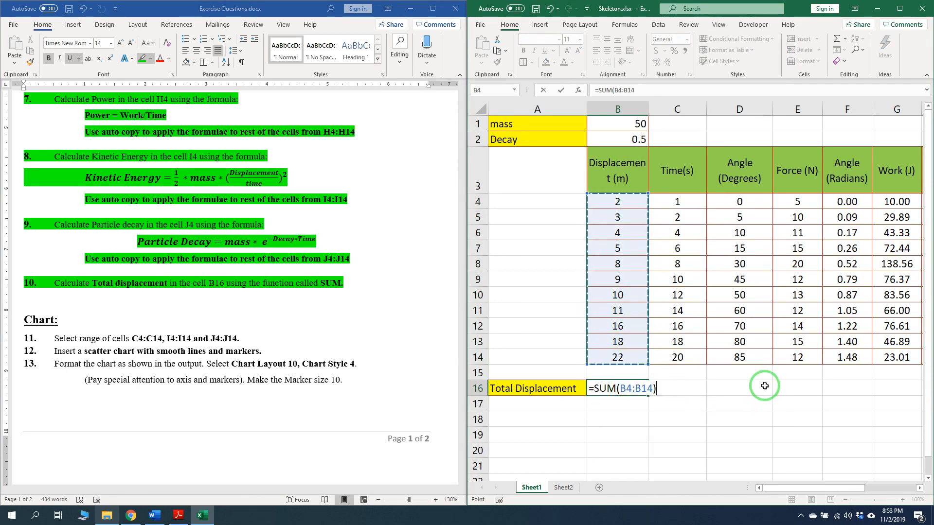
key("Return")
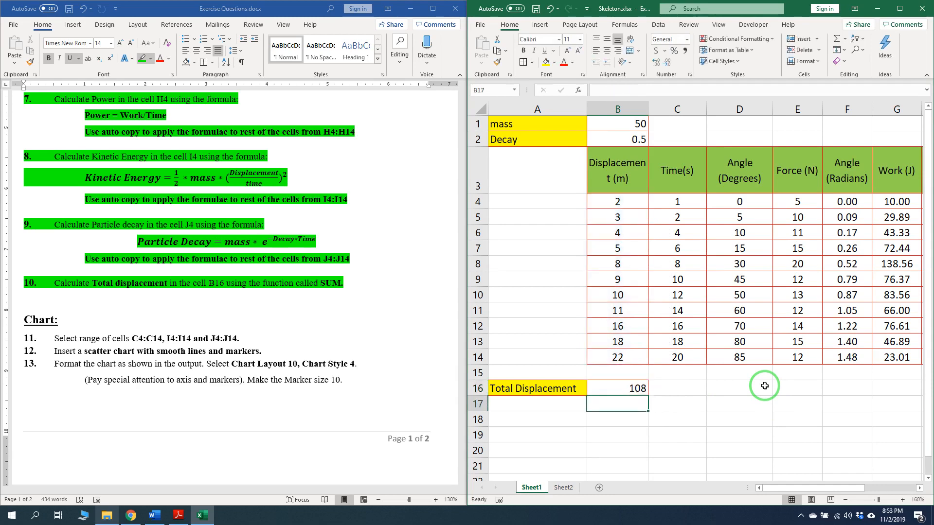
left_click(603, 358)
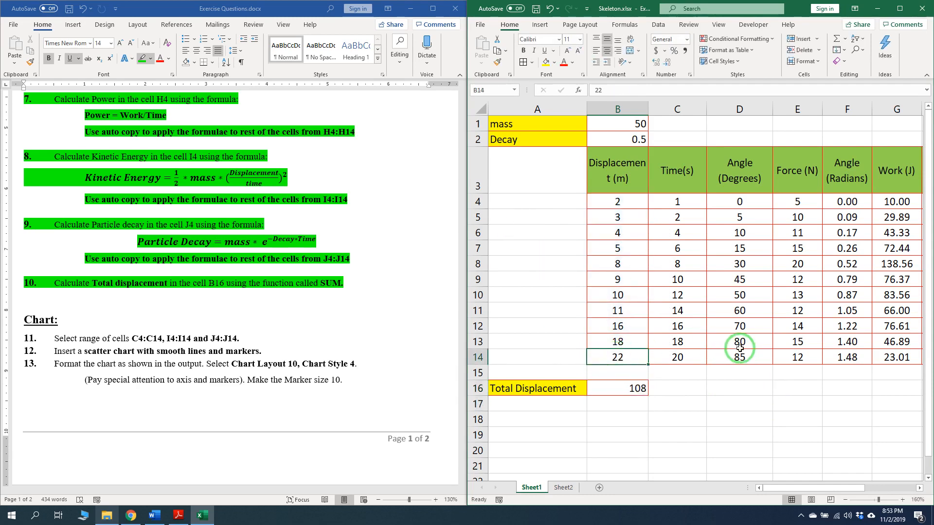
Highlight the Chart heading and instructions 11 and 12 in green in the Word exercise document.
scroll(829, 348, "down", 2)
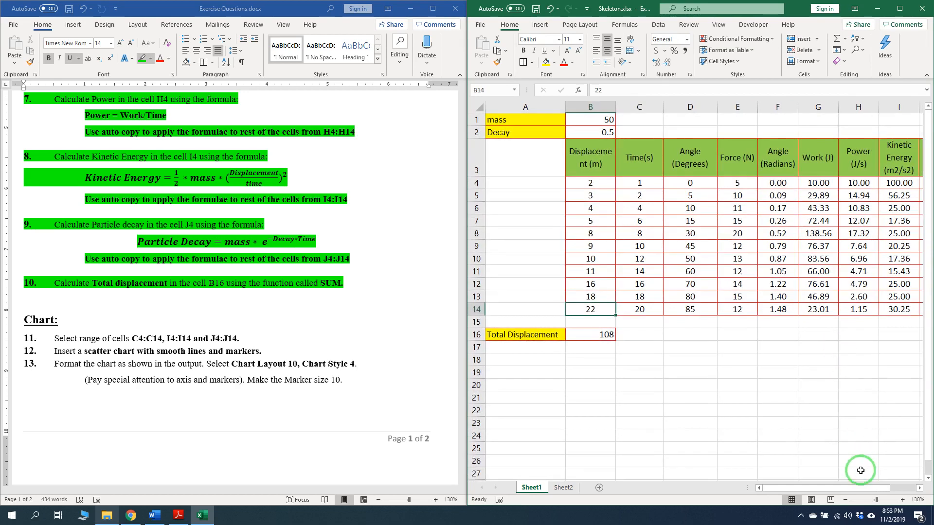
left_click_drag(865, 492, 859, 493)
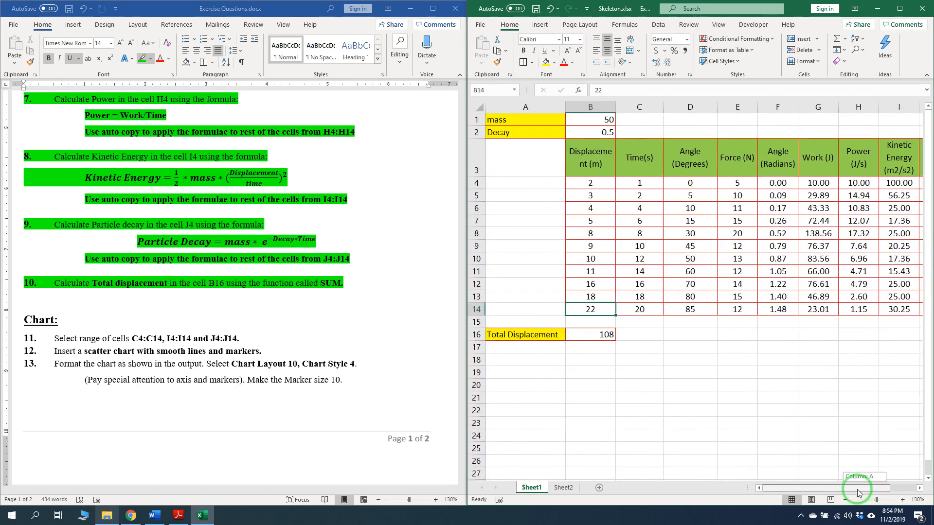
scroll(831, 396, "down", 1)
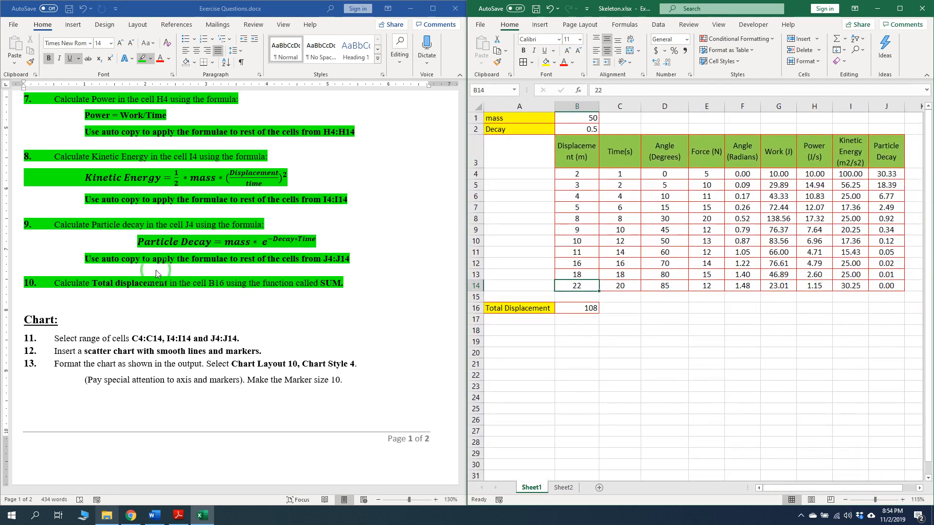
left_click(74, 294)
scroll(72, 292, "down", 3)
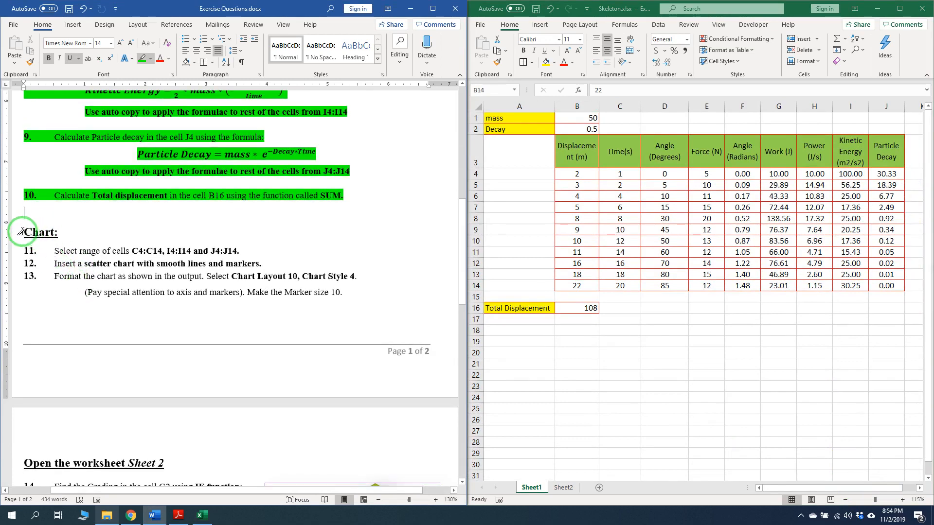
left_click_drag(22, 232, 59, 232)
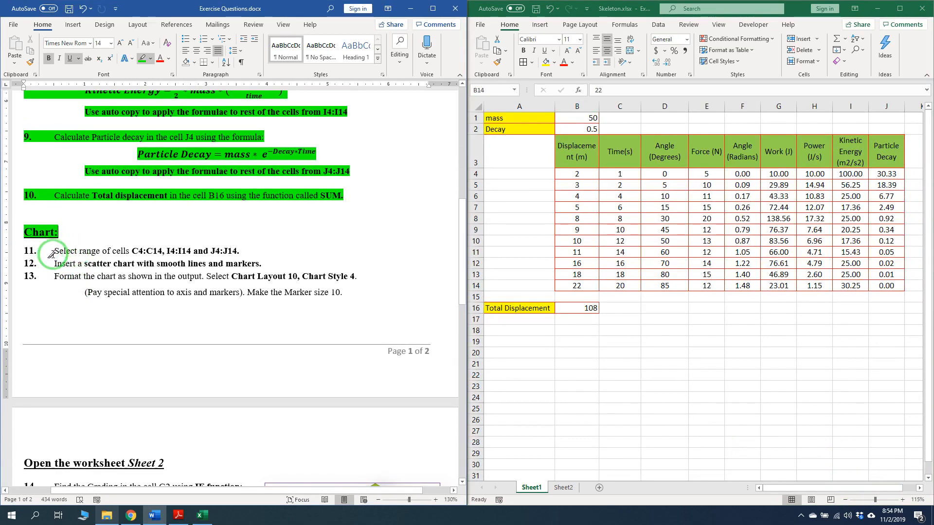
left_click_drag(55, 251, 242, 252)
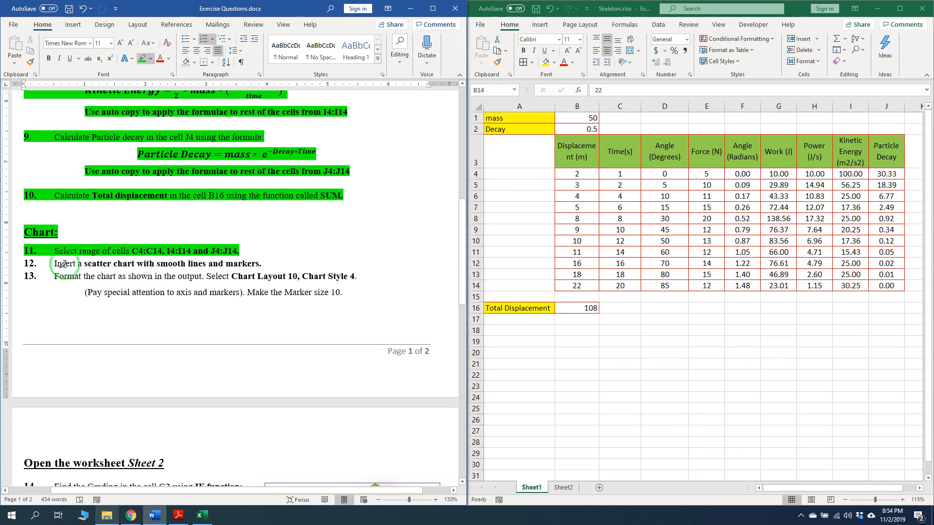
left_click_drag(50, 261, 269, 265)
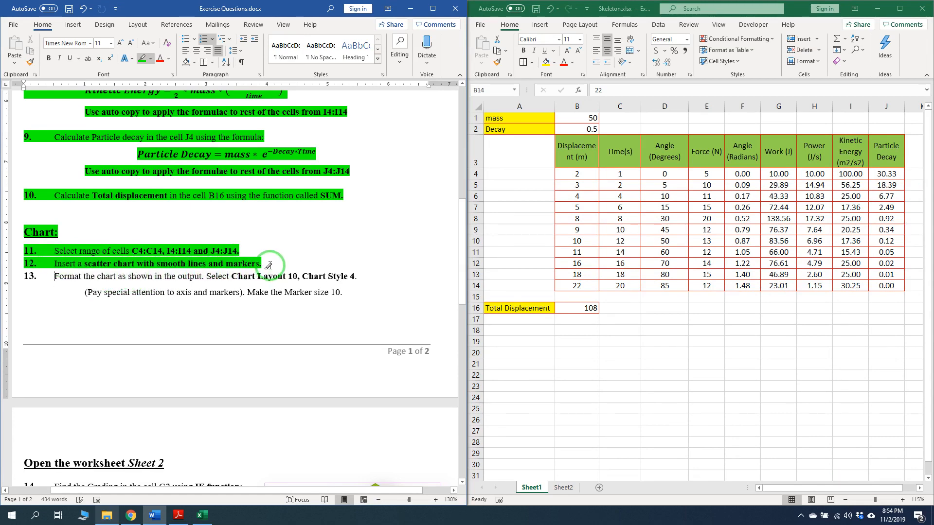
Switch to Output.pdf in Adobe Reader and examine the expected Excel Charts scatter chart on Sheet1.
left_click(178, 515)
scroll(552, 292, "down", 2)
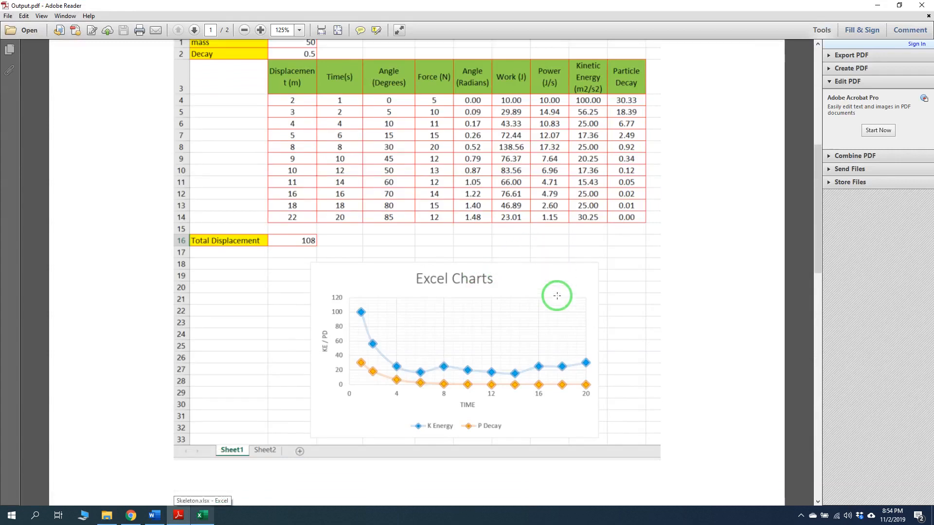
scroll(486, 321, "down", 1)
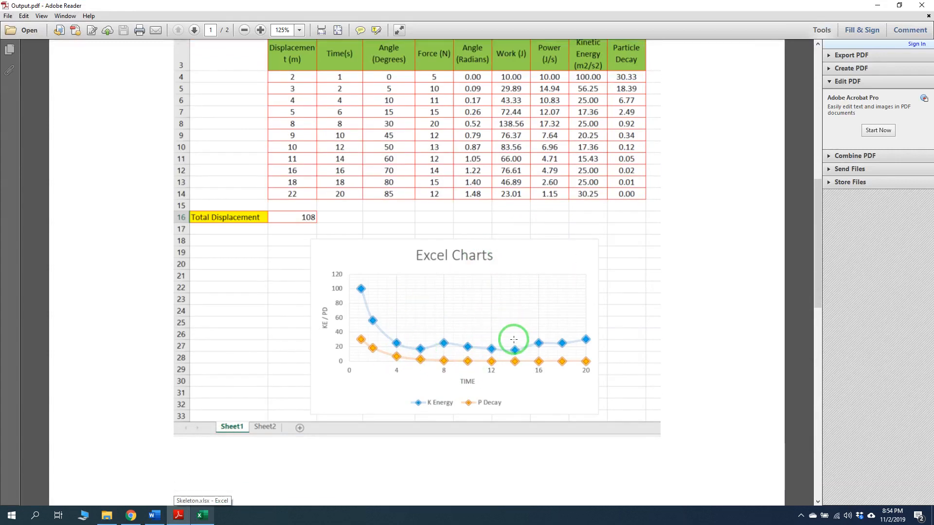
scroll(512, 331, "down", 1)
left_click(513, 329)
left_click(492, 377)
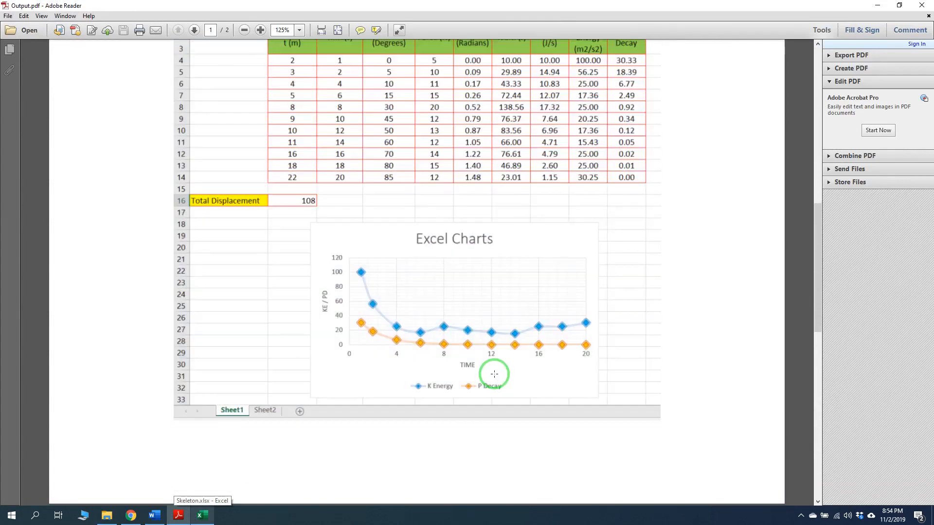
left_click(877, 5)
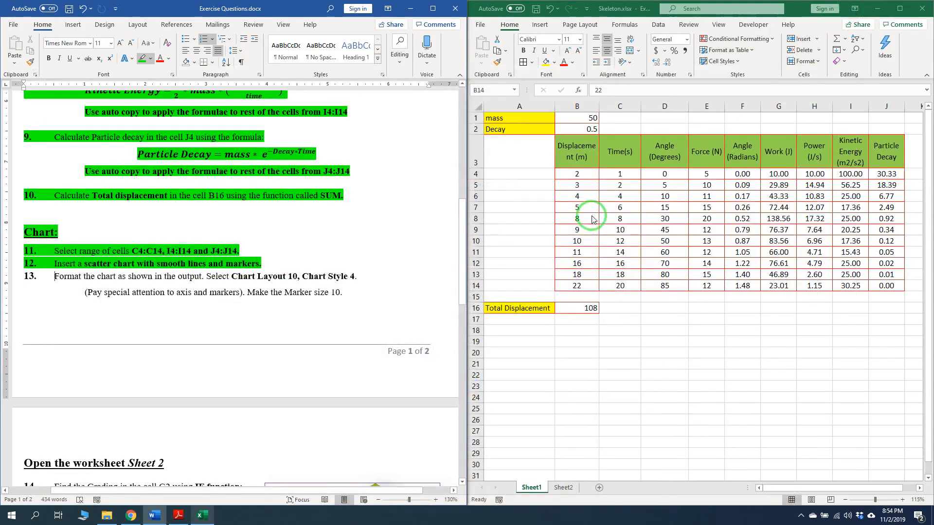
Select the ranges C4:C14 and I4:J14 together in the Excel sheet and open the full list of chart types for insertion.
left_click_drag(621, 175, 624, 287)
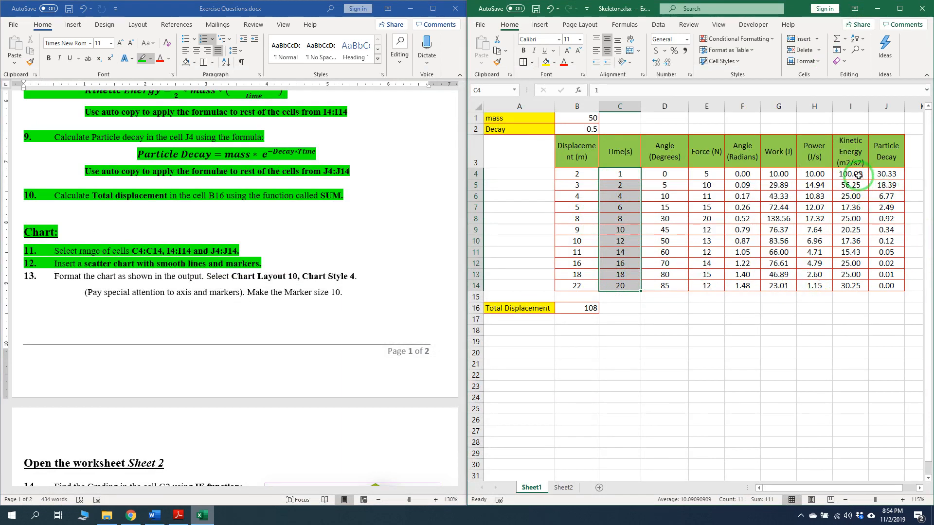
left_click_drag(858, 174, 881, 281)
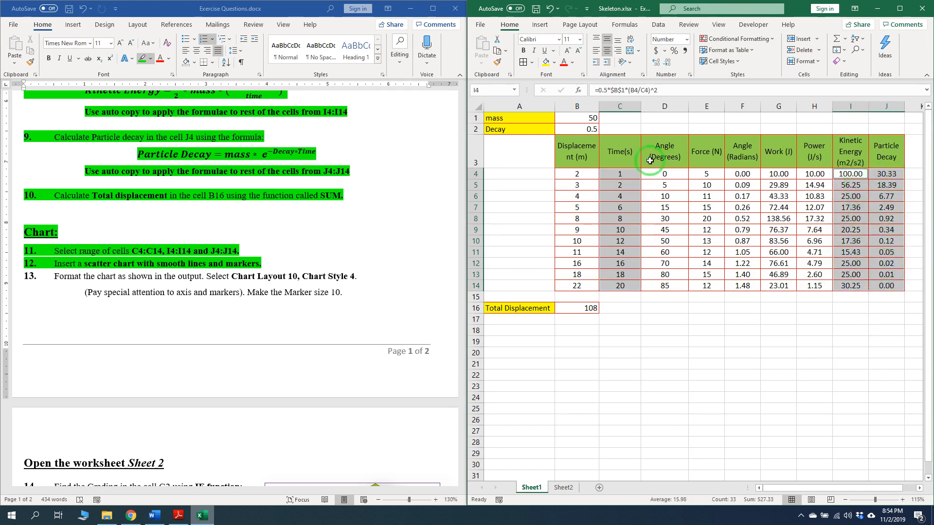
left_click(541, 26)
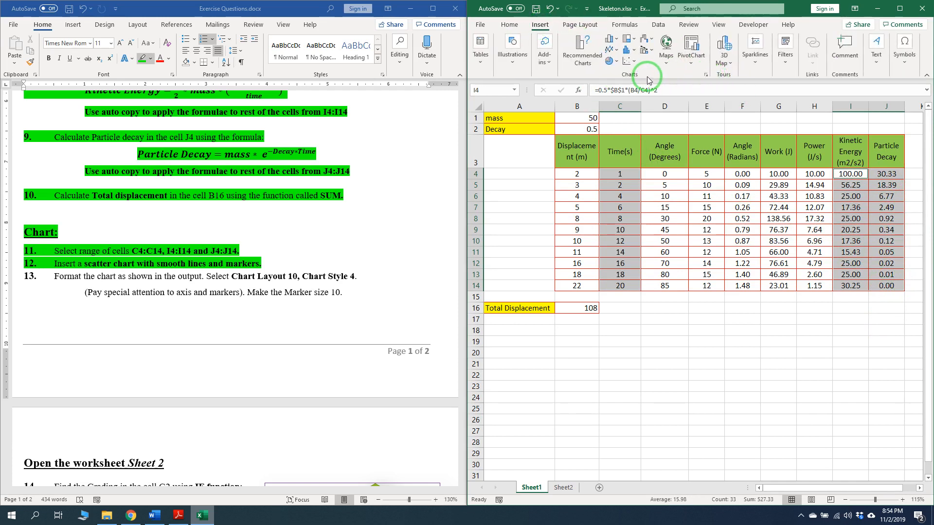
left_click(706, 77)
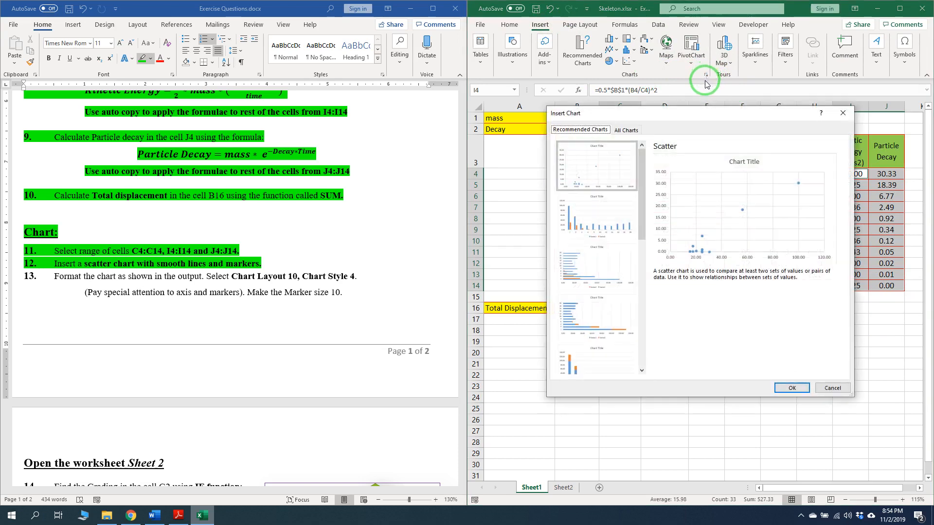
left_click(626, 129)
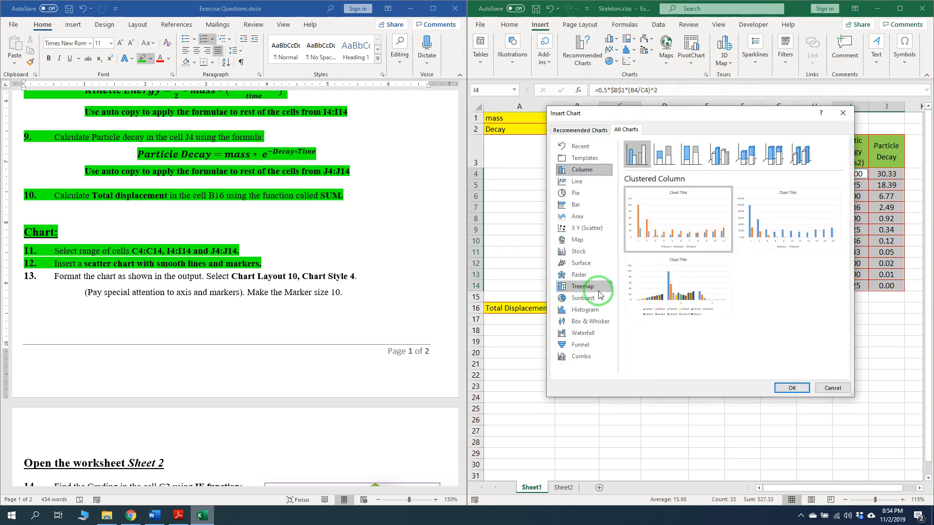
Insert the X Y Scatter with Smooth Lines and Markers variant plotting two series against time, and place it just below the data table.
left_click(72, 275)
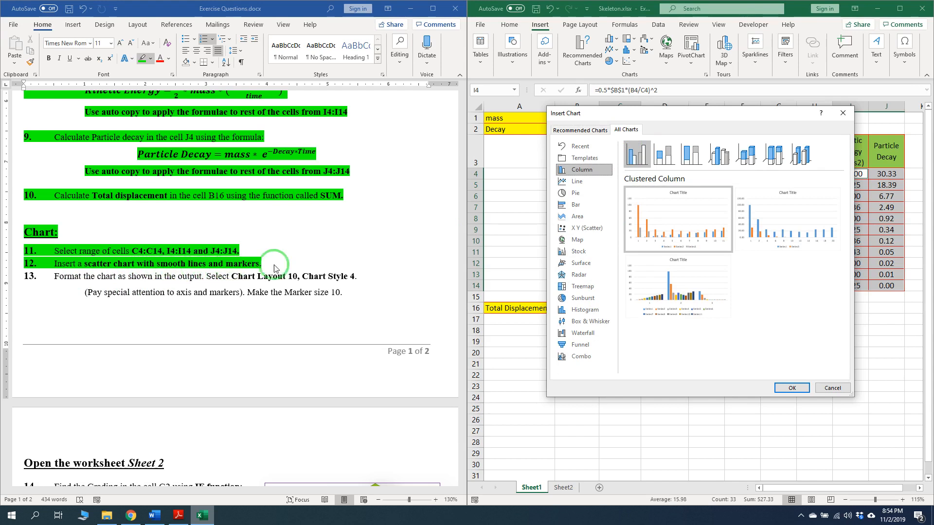
left_click(583, 227)
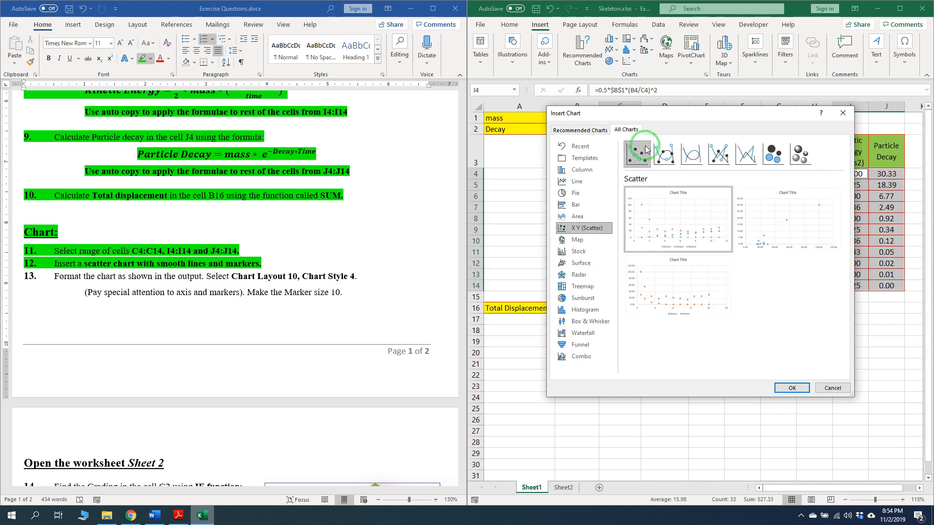
left_click(666, 158)
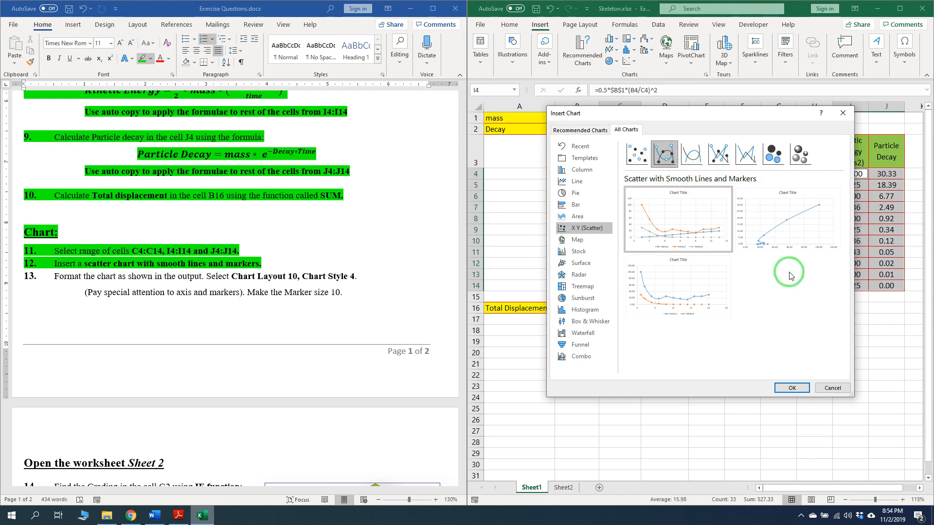
left_click(709, 302)
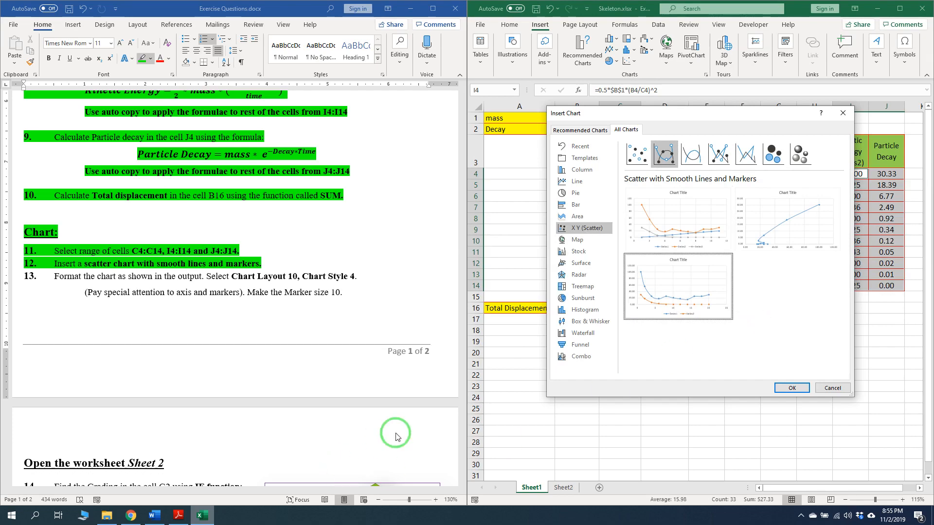
left_click(186, 521)
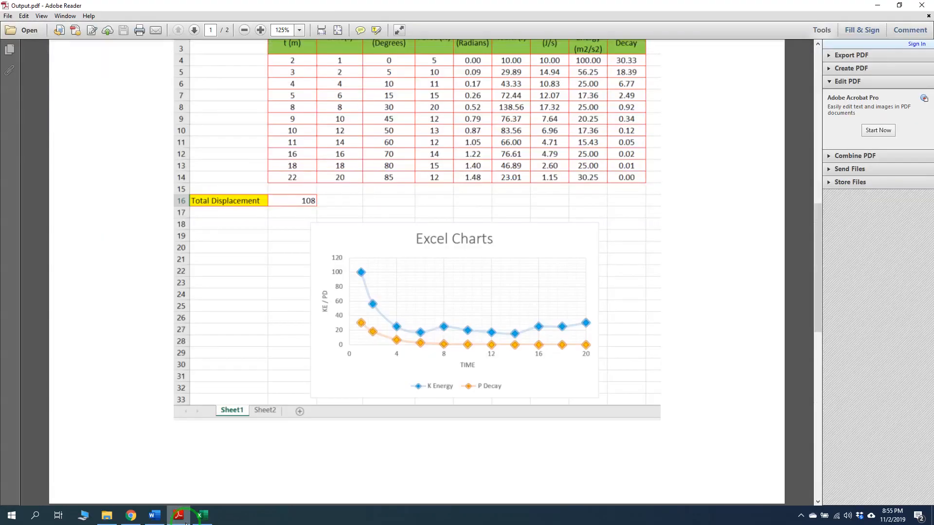
left_click(184, 520)
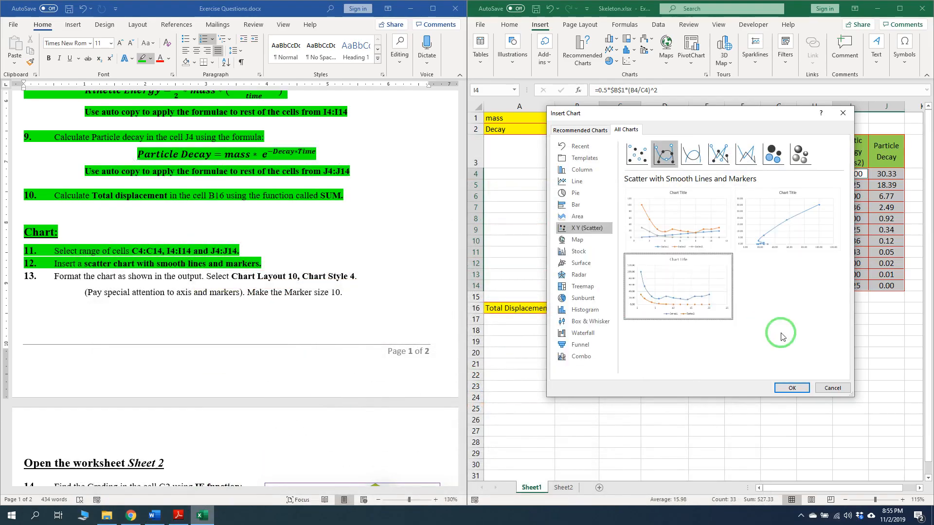
left_click(792, 388)
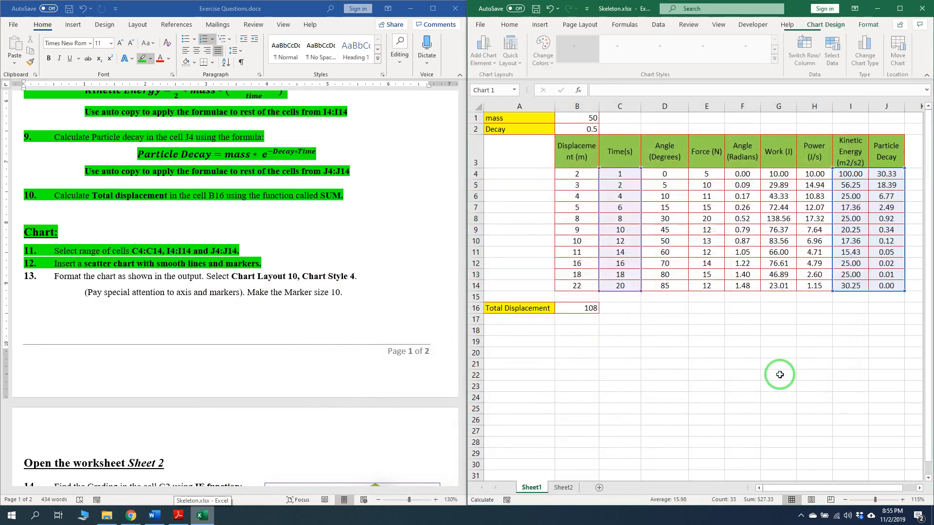
left_click_drag(814, 321, 796, 299)
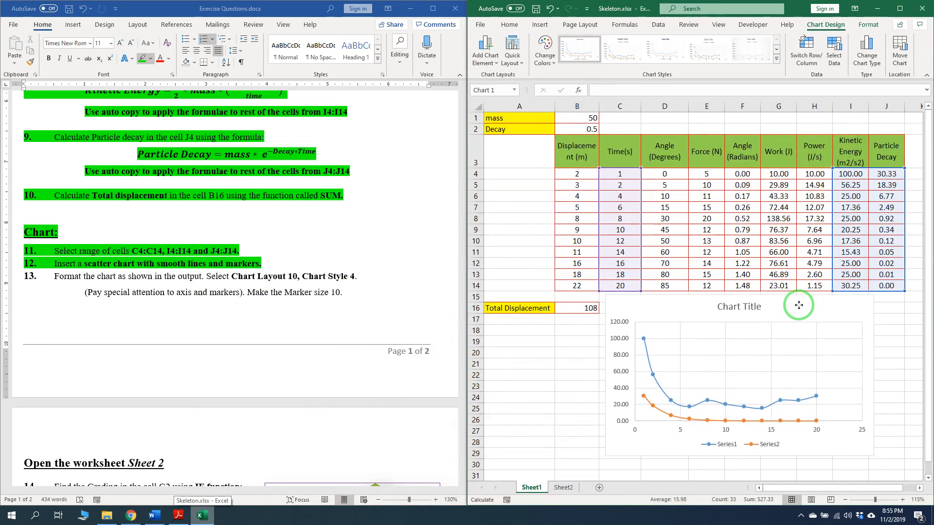
scroll(915, 343, "down", 4)
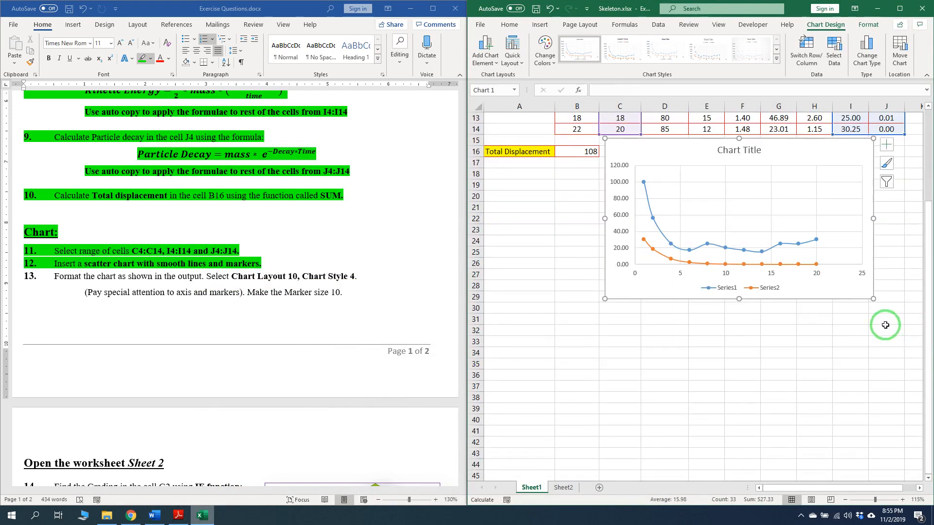
Highlight instruction 13, about Chart Layout 10, Chart Style 4 and marker size 10, in green in the Word document.
scroll(892, 327, "up", 1)
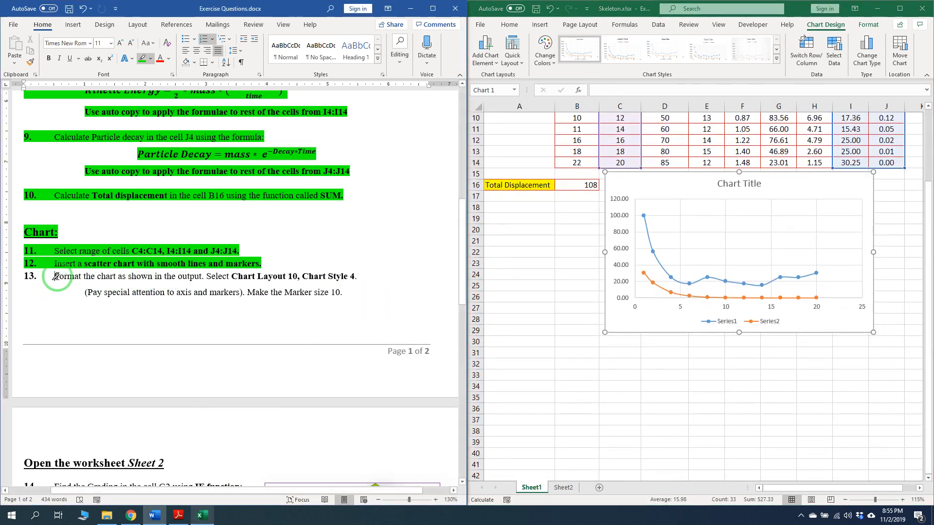
mouse_move(53, 276)
left_mouse_down()
mouse_move(203, 278)
mouse_move(282, 292)
mouse_move(304, 277)
mouse_move(338, 276)
mouse_move(377, 288)
mouse_move(325, 301)
left_mouse_up()
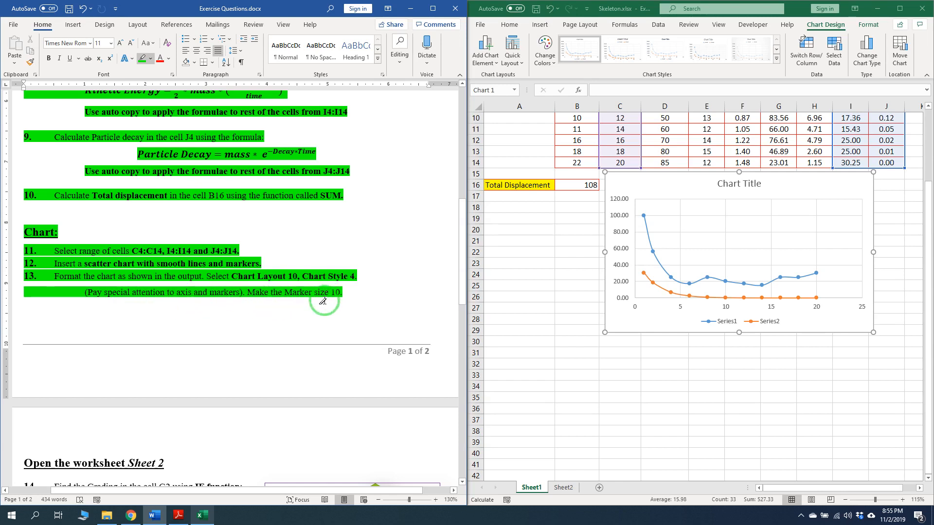
Move the scatter chart in the Excel sheet slightly down and open the chart area's formatting options.
left_click(655, 330)
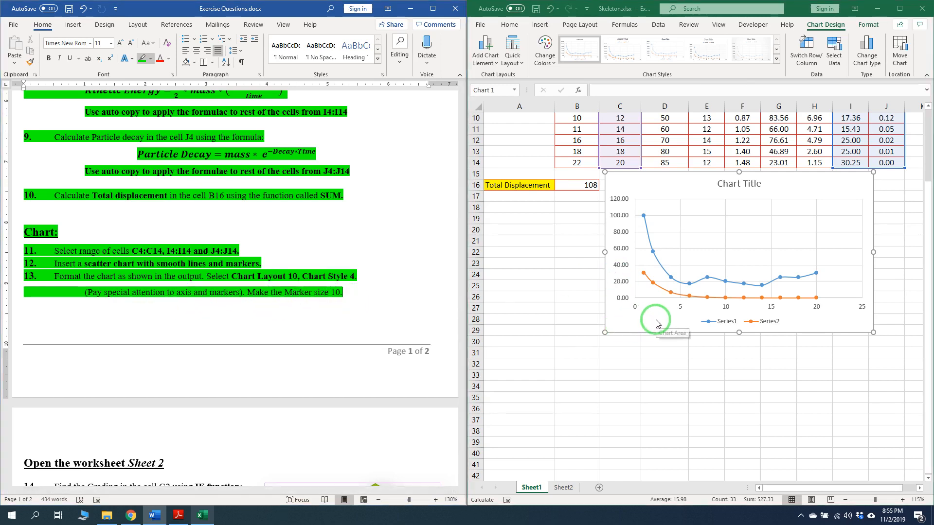
mouse_move(655, 330)
left_mouse_down()
mouse_move(653, 341)
mouse_move(650, 332)
left_mouse_up()
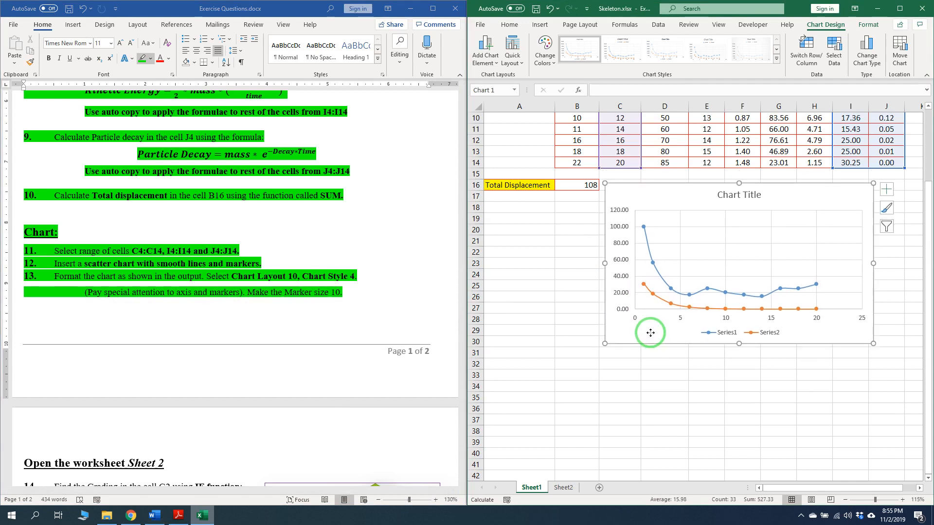
double_click(617, 272)
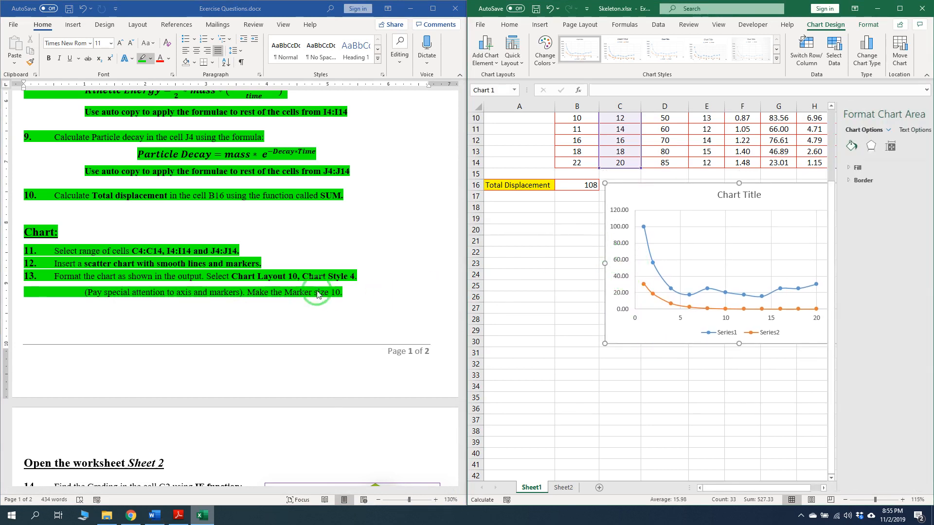
Apply Chart Layout 10 and Chart Style 4 to the scatter chart and move it directly below the Total Displacement row.
left_click(512, 63)
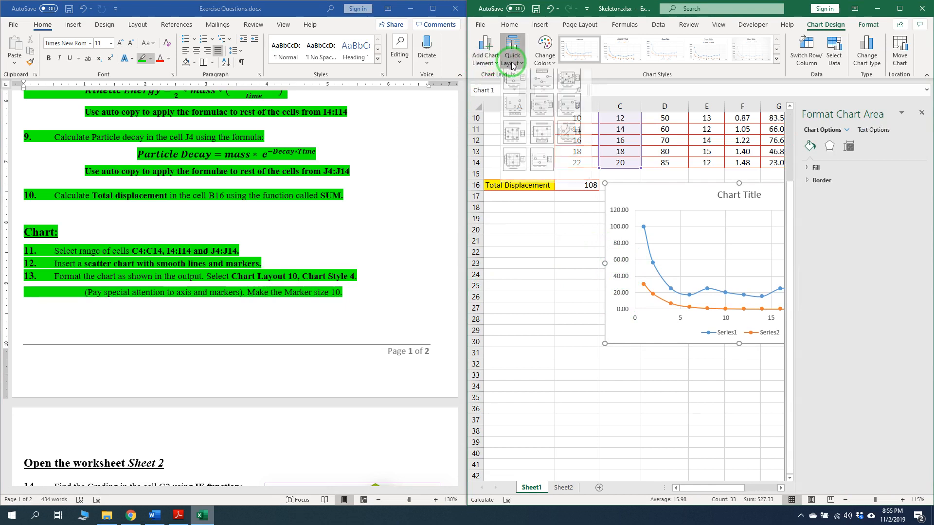
left_click(512, 166)
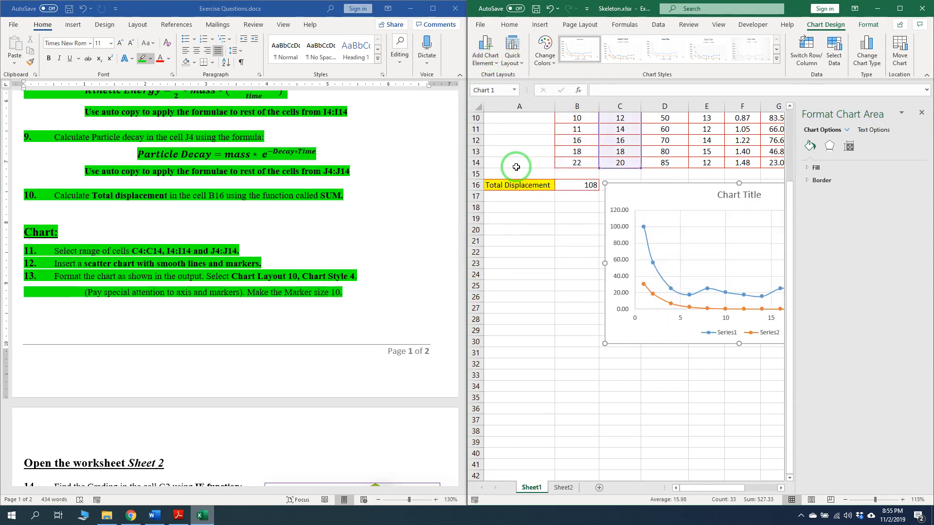
left_click(778, 60)
left_click(701, 56)
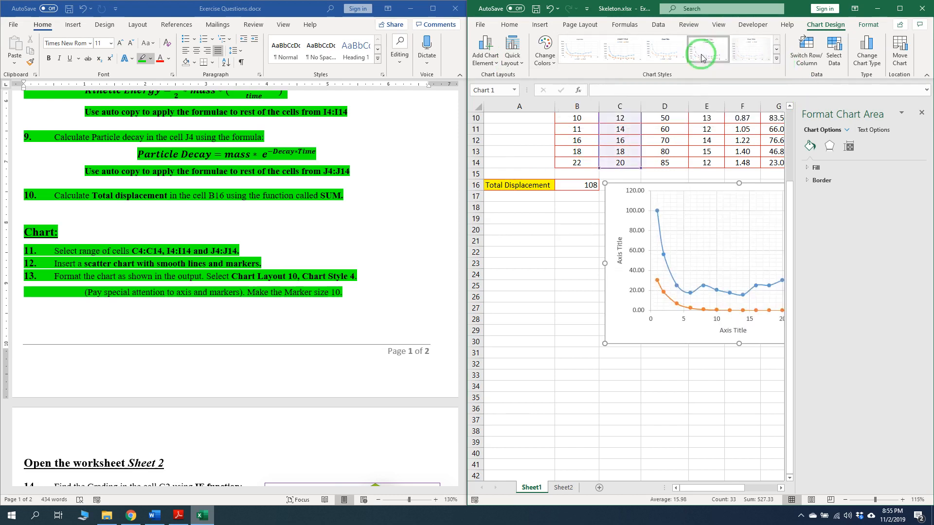
left_click_drag(635, 194, 527, 210)
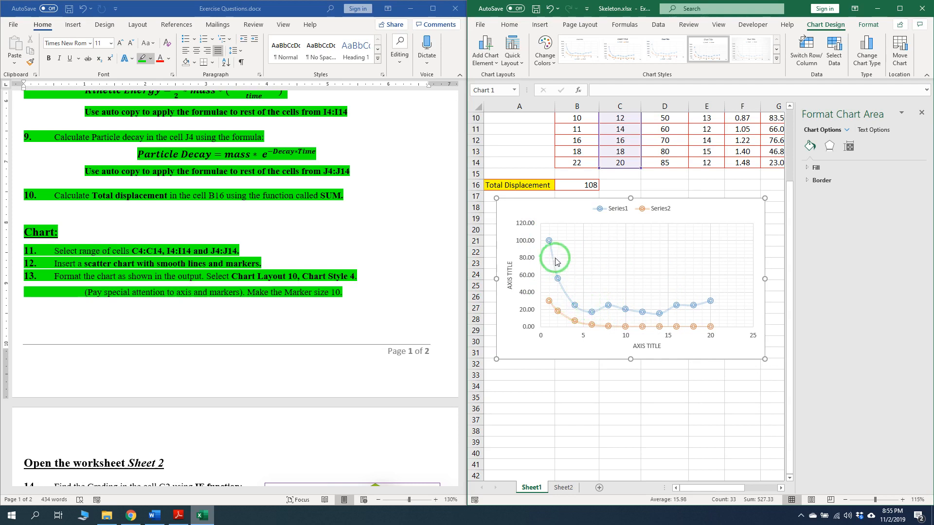
Give the upper series (Series1) built-in diamond markers with size 10.
left_click(626, 314)
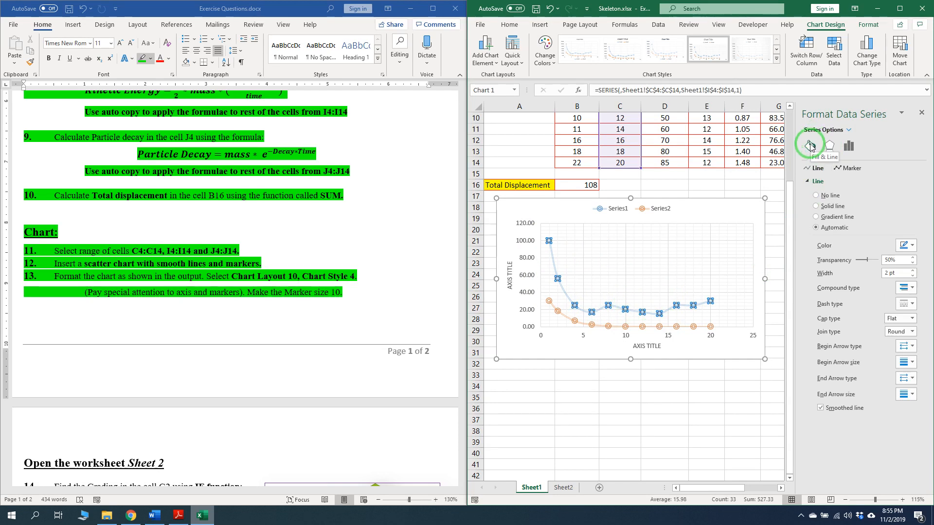
left_click(848, 169)
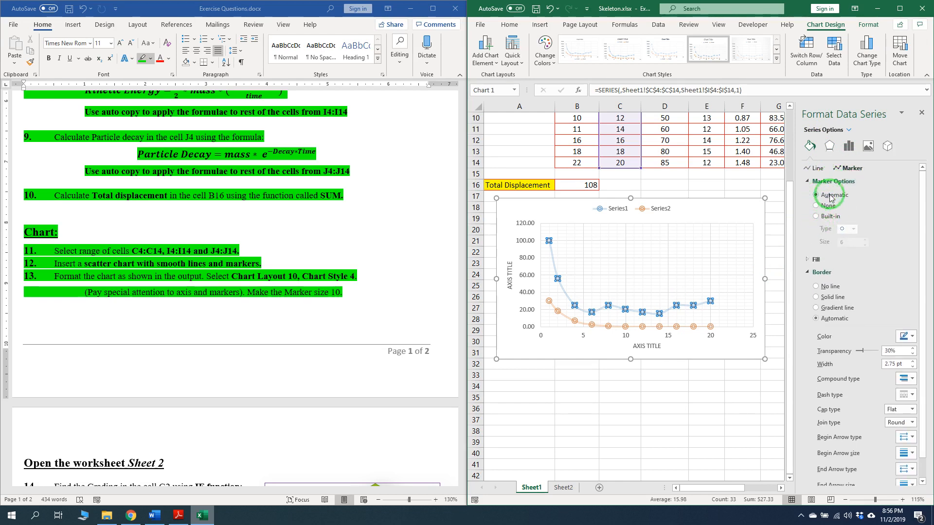
left_click(816, 217)
left_click(853, 229)
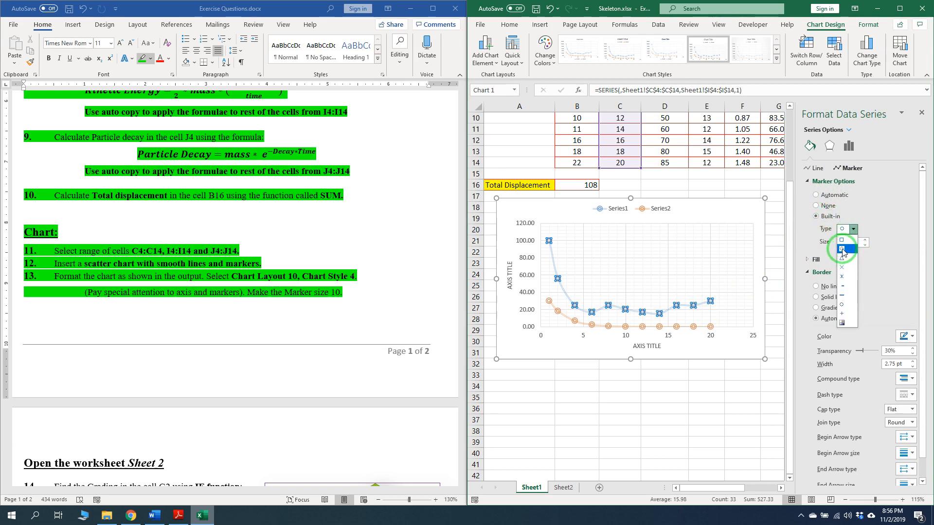
left_click(843, 251)
left_click(865, 240)
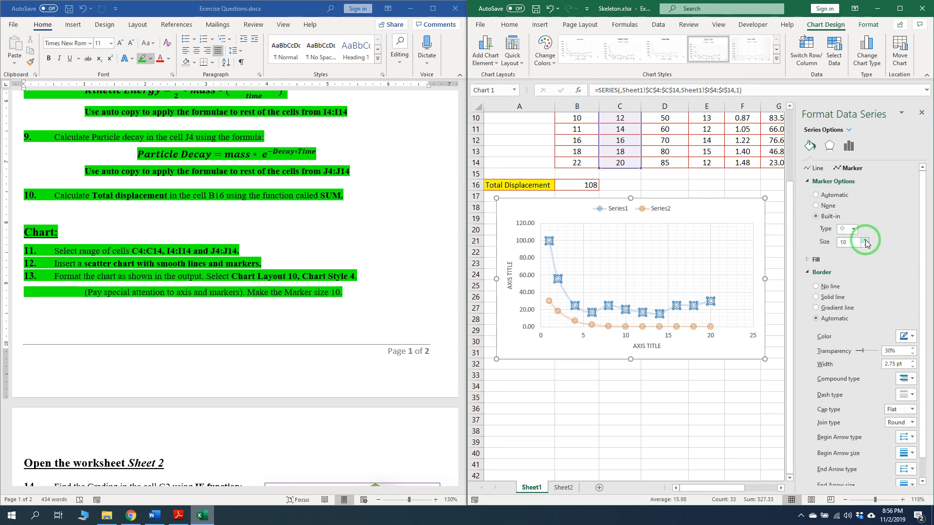
Check the marker look in Output.pdf and give the Series1 markers in Excel a solid blue theme-colour fill.
left_click(178, 516)
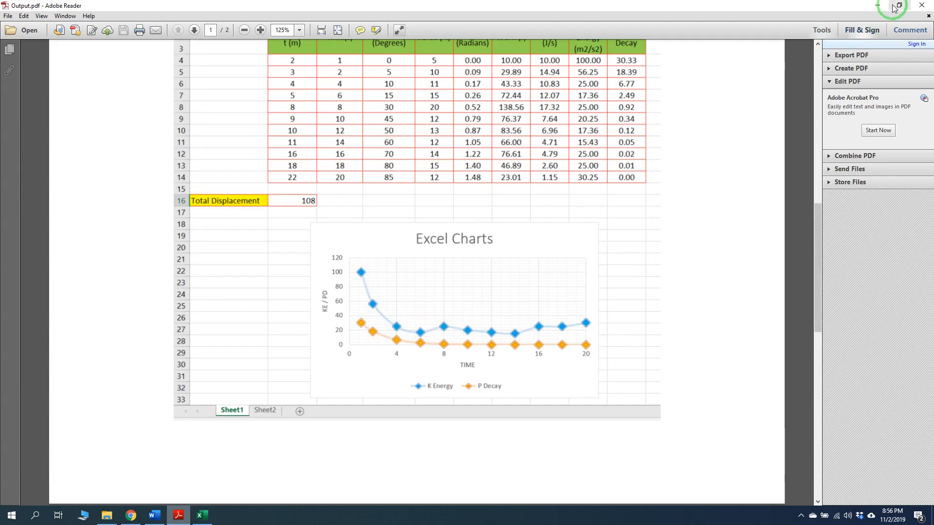
left_click(877, 5)
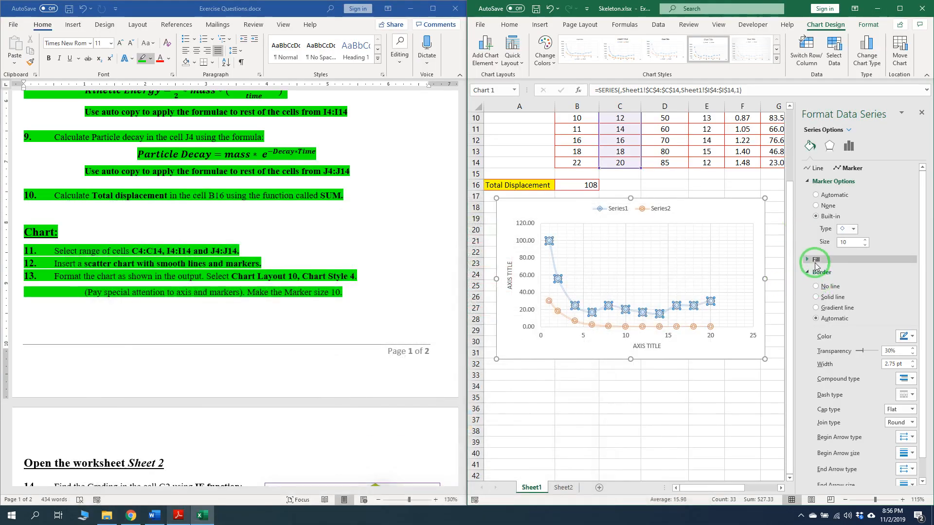
left_click(810, 260)
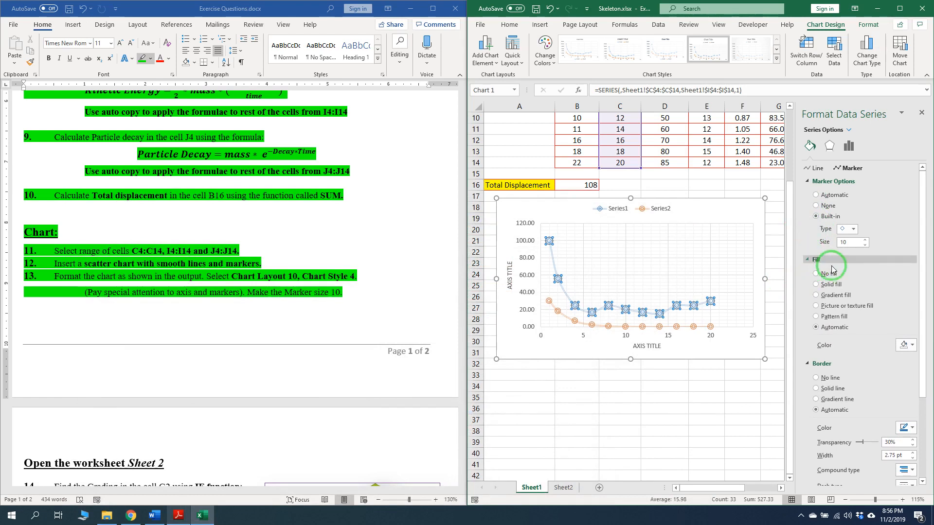
left_click(816, 284)
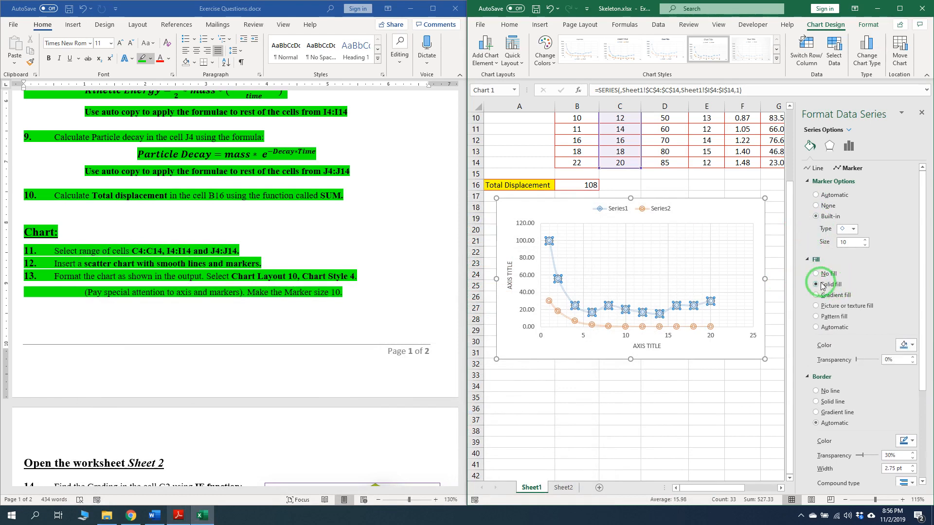
left_click(912, 346)
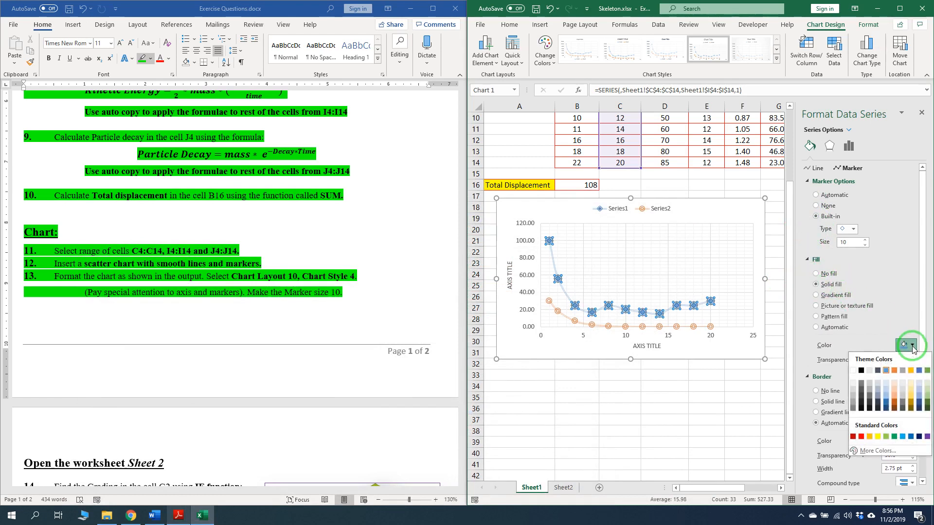
left_click(886, 371)
left_click(700, 325)
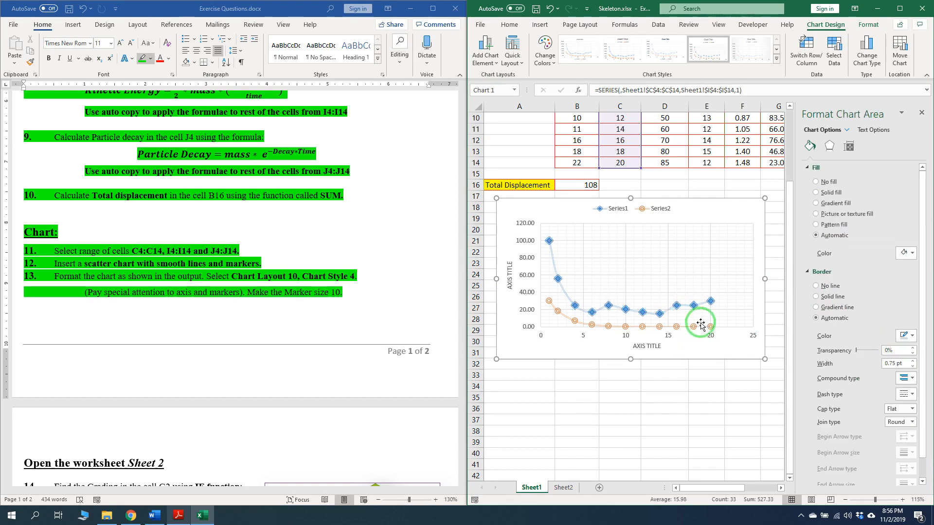
Compare with the chart in Output.pdf and give the lower series (Series2) in Excel built-in diamond markers with size 10.
left_click(178, 517)
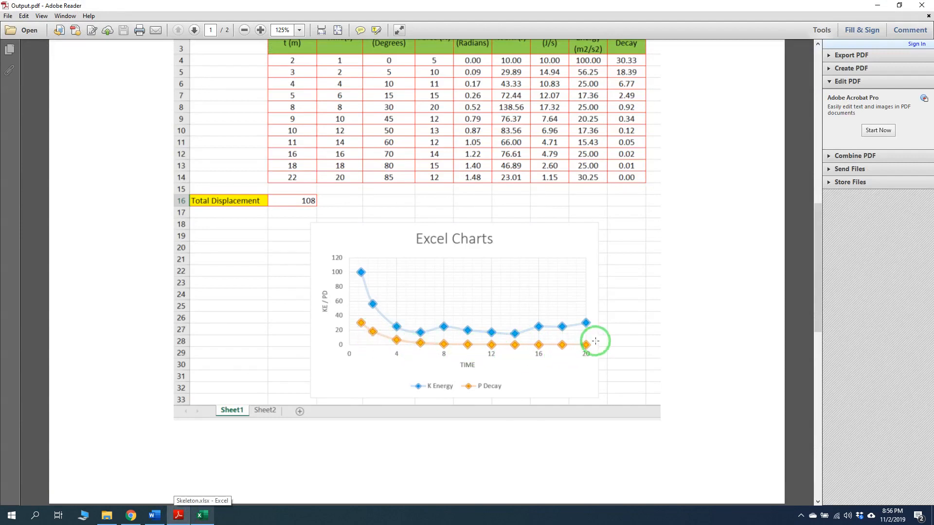
left_click(878, 4)
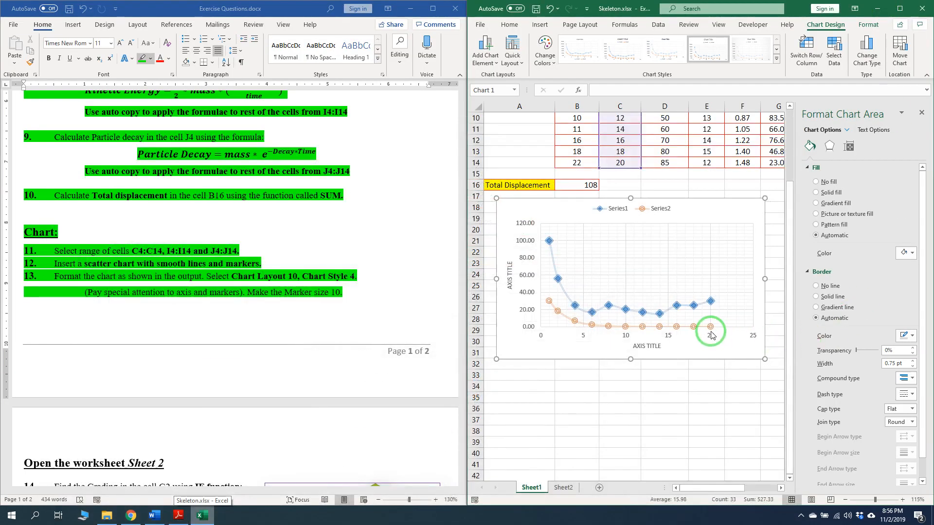
left_click(711, 332)
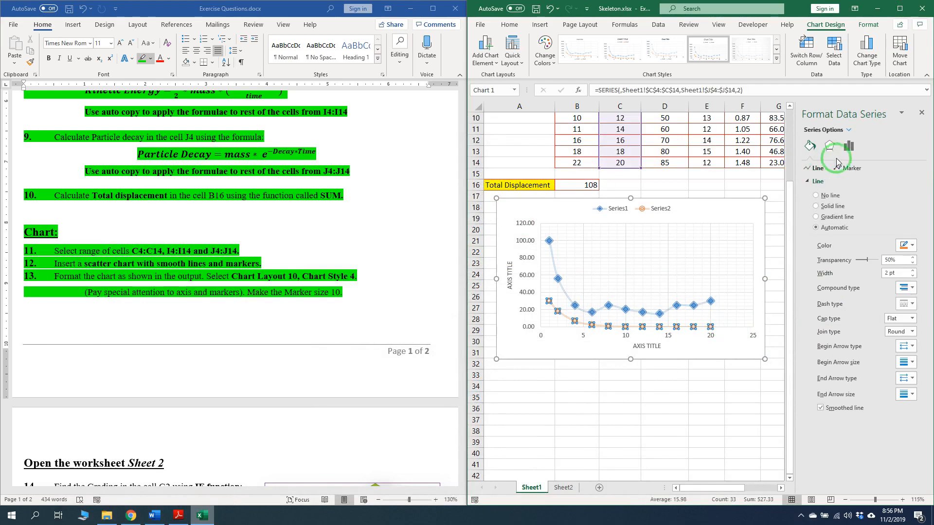
left_click(849, 169)
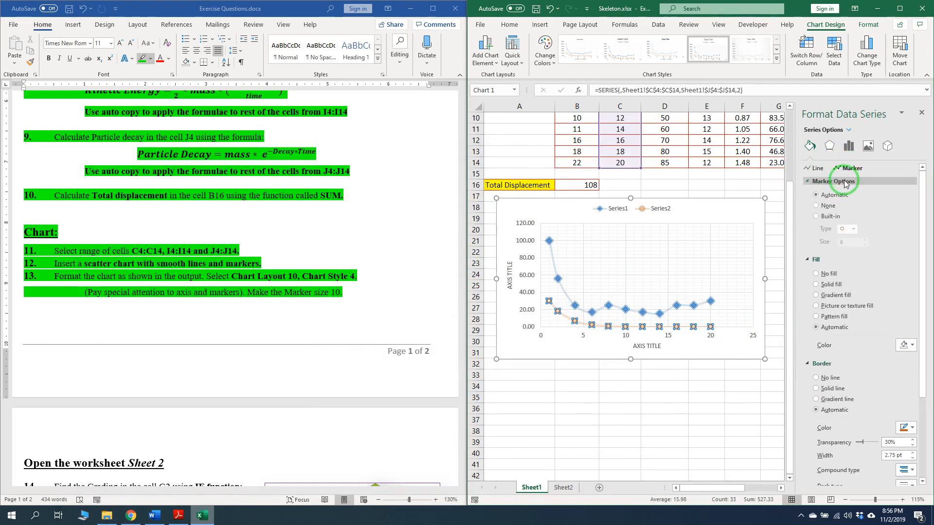
left_click(824, 222)
left_click(852, 228)
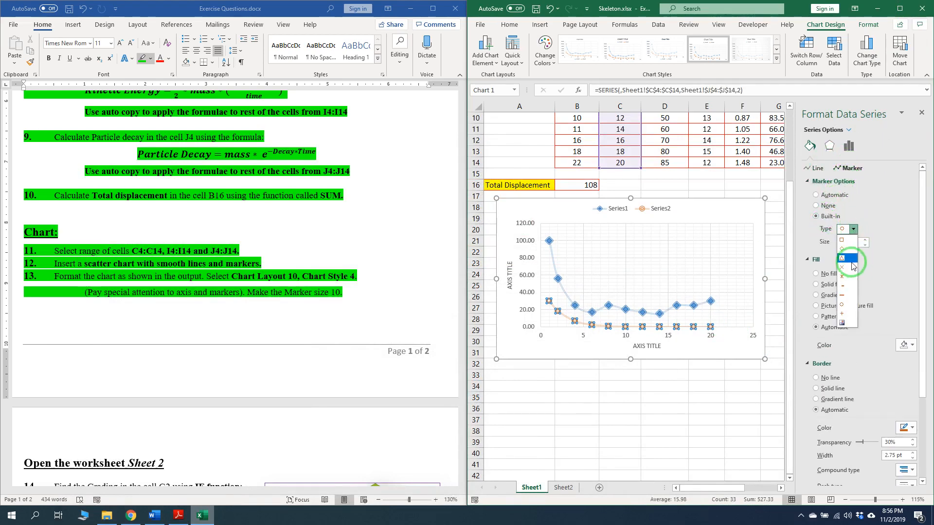
left_click(844, 249)
left_click(865, 240)
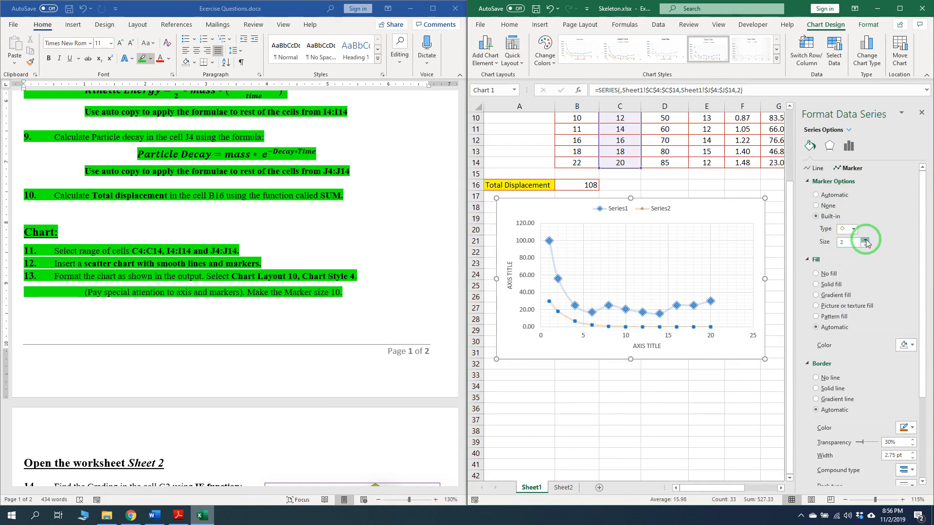
left_click(865, 241)
left_click(865, 240)
left_click(866, 241)
left_click(865, 240)
left_click(865, 240)
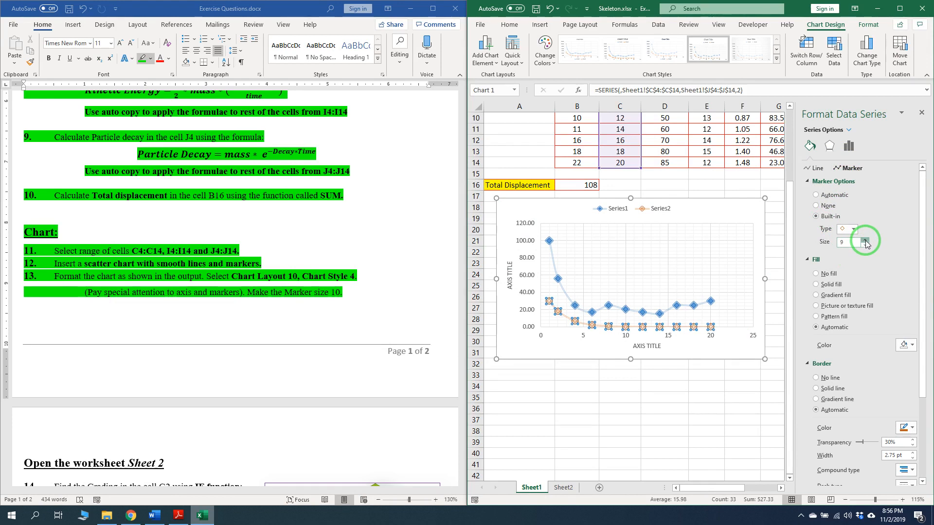
left_click(865, 240)
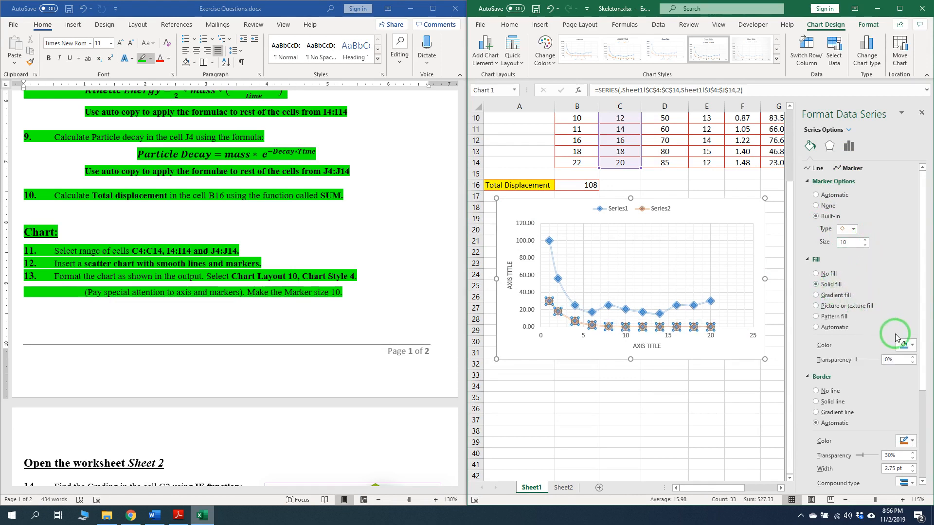
Fill the Series2 markers with solid orange and deselect the chart.
left_click(911, 344)
left_click(897, 369)
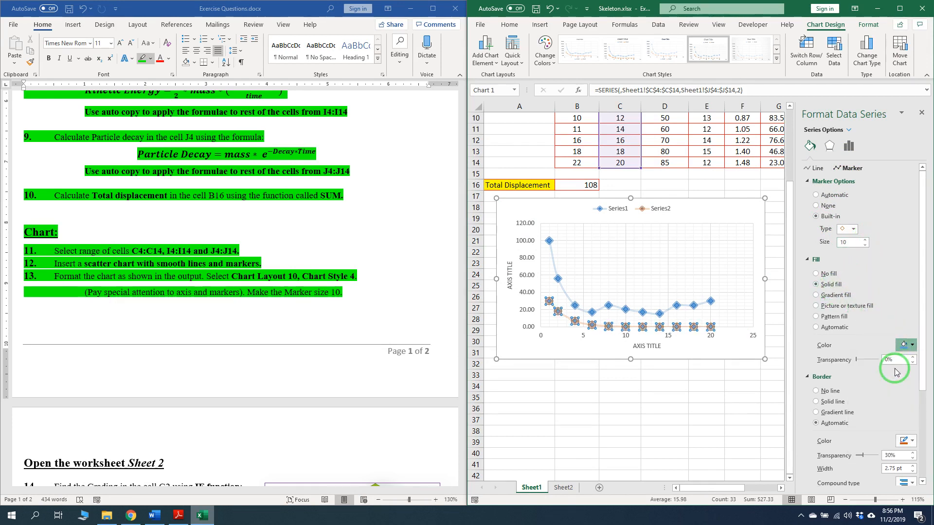
left_click(673, 385)
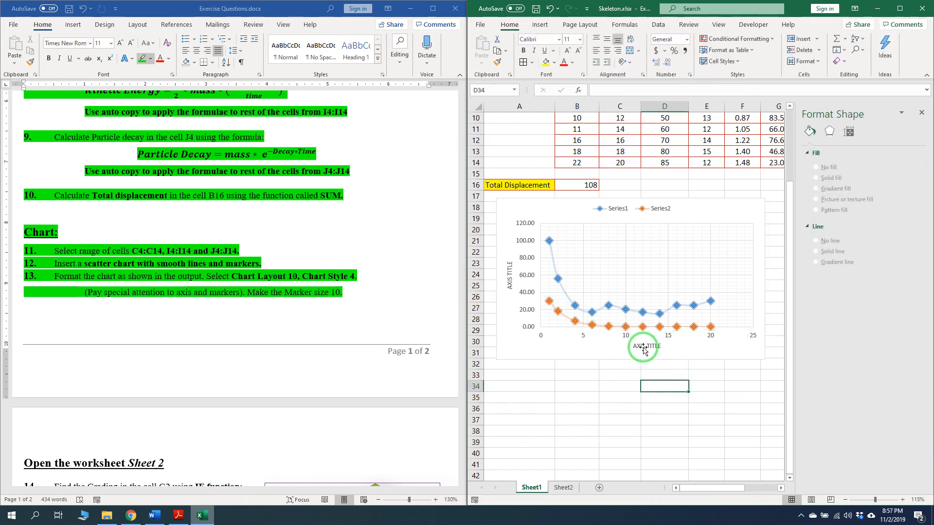
Examine the horizontal and vertical axis scales of the Excel Charts chart in Output.pdf.
left_click(189, 516)
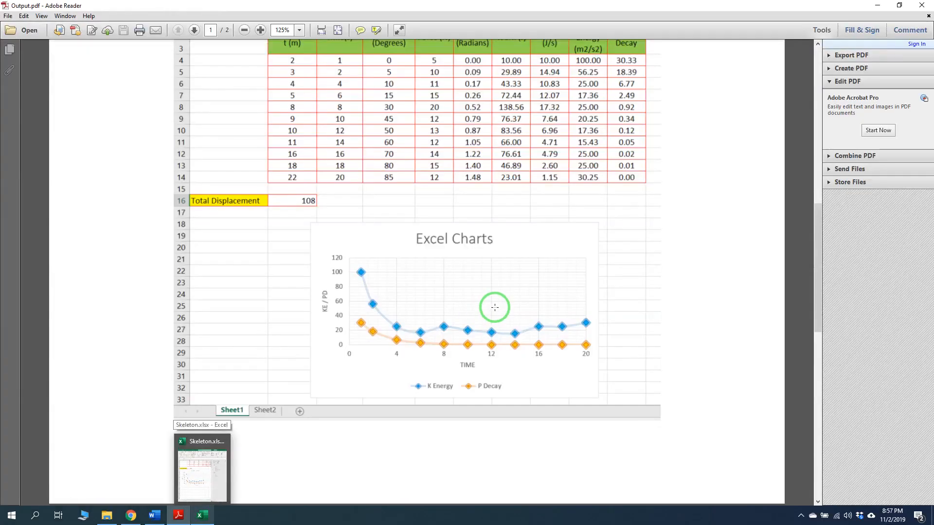
left_click_drag(343, 359, 598, 347)
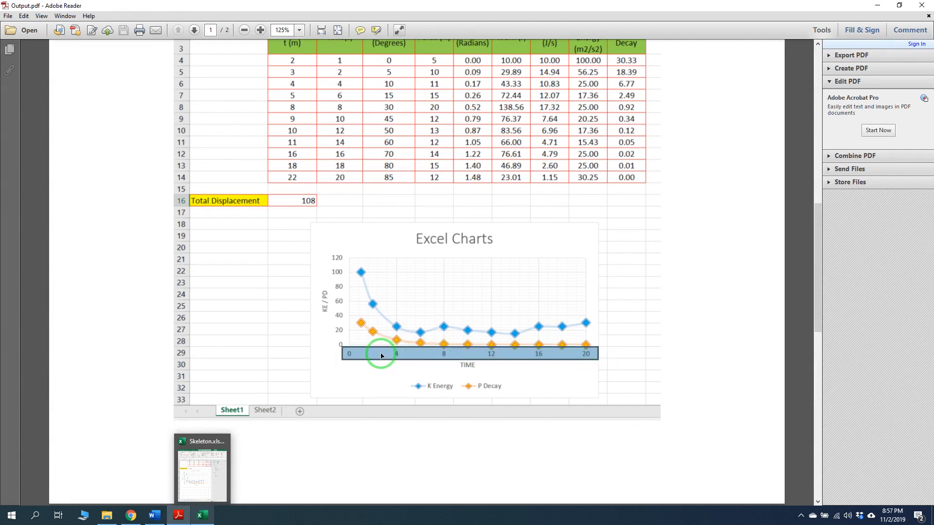
left_click_drag(330, 251, 346, 343)
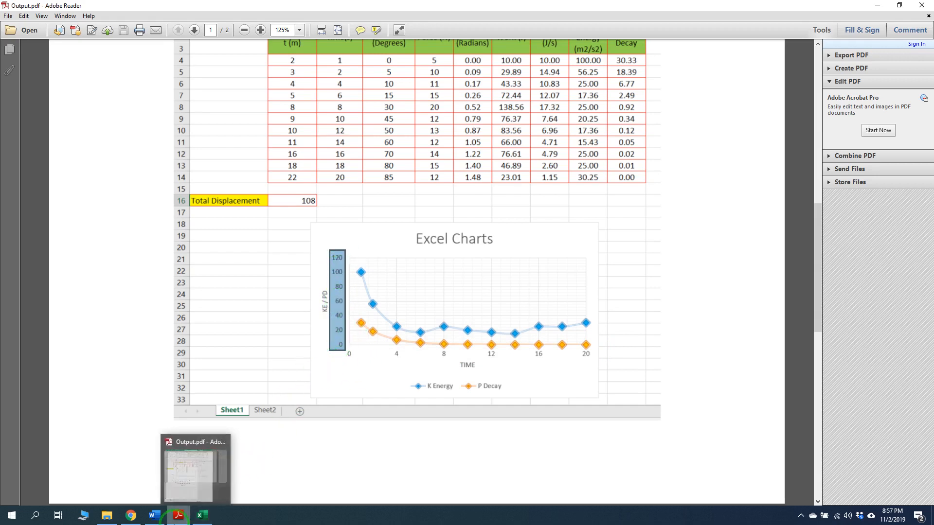
left_click(186, 517)
Return to Excel and set the chart's horizontal axis to a maximum of 20 and a major unit of 4.
left_click(661, 331)
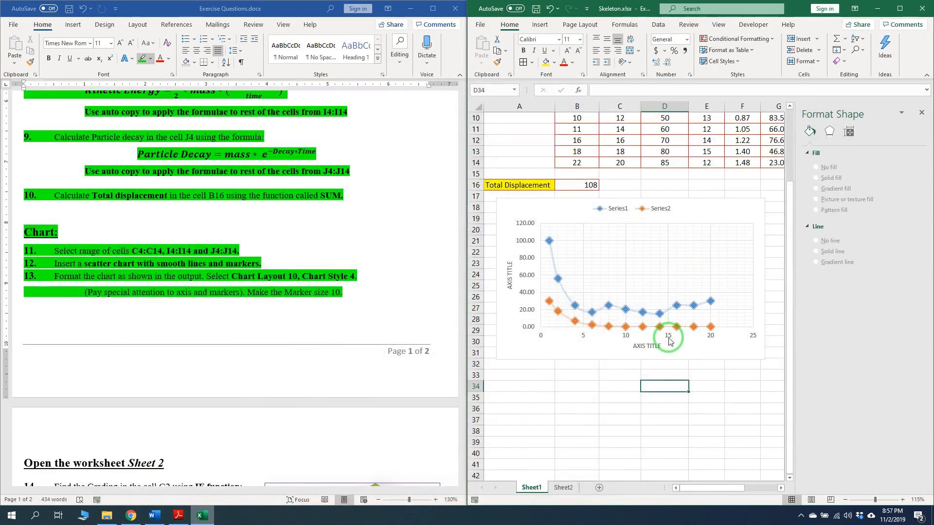
left_click(668, 341)
left_click(715, 340)
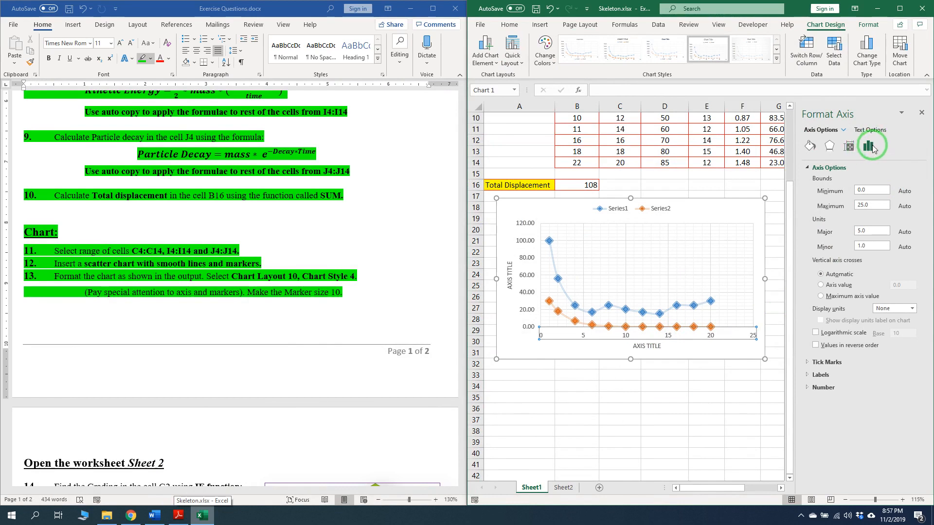
left_click(870, 193)
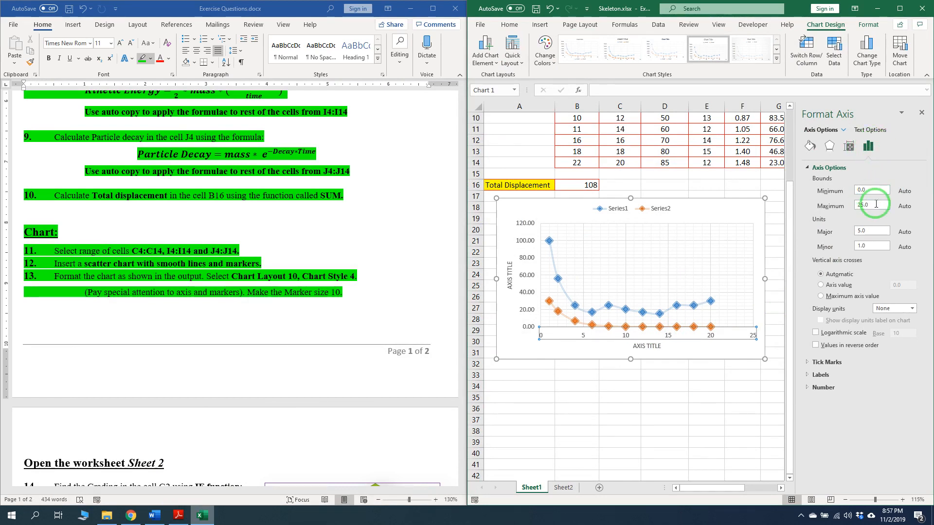
left_click_drag(877, 207, 835, 208)
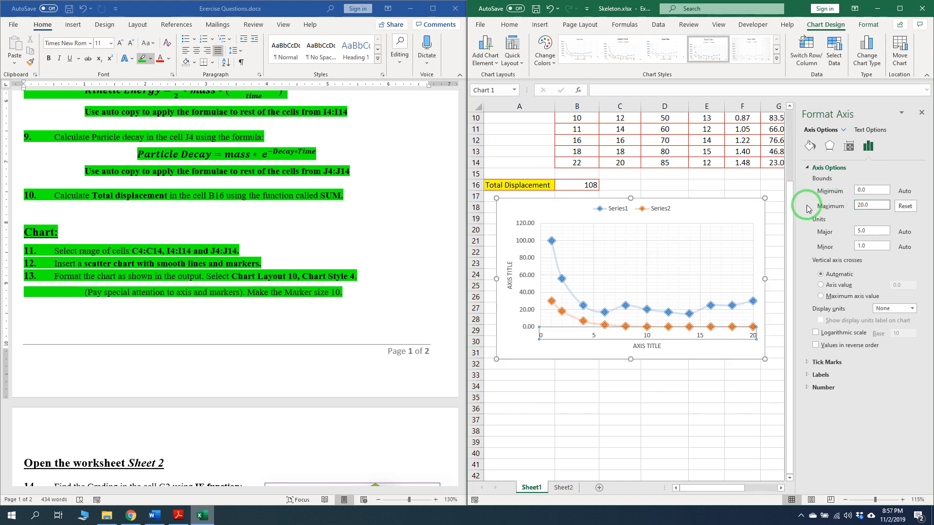
left_click_drag(874, 230, 832, 232)
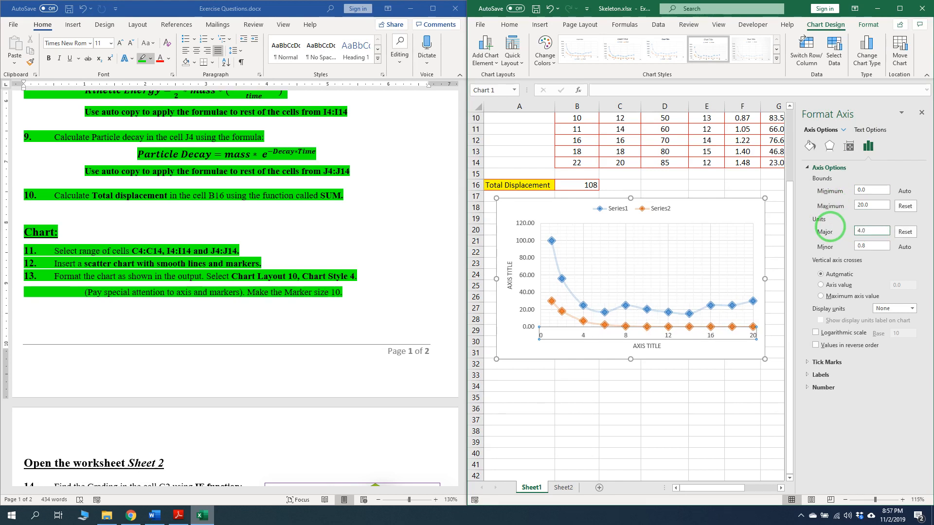
Format the vertical axis numbers of the scatter chart with 0 decimal places.
left_click(529, 239)
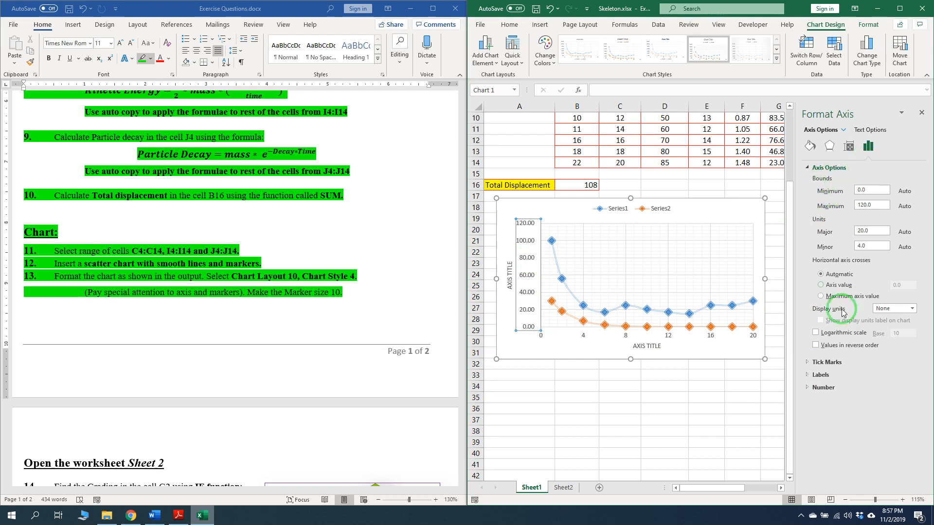
left_click(809, 388)
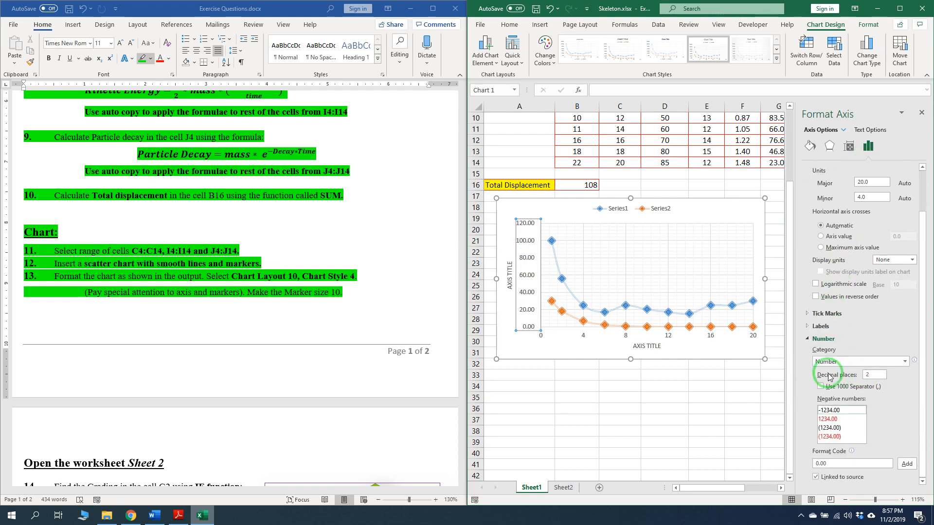
left_click_drag(881, 374, 849, 376)
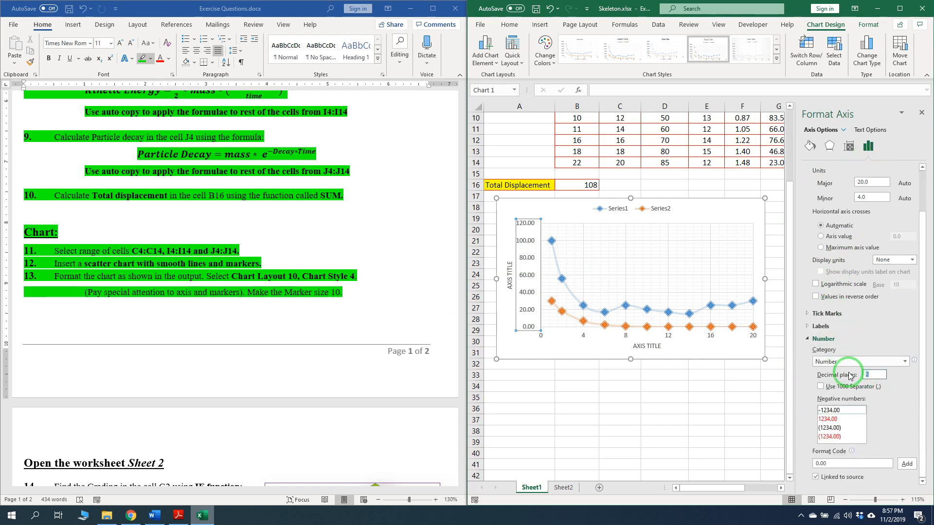
type("0")
key("Return")
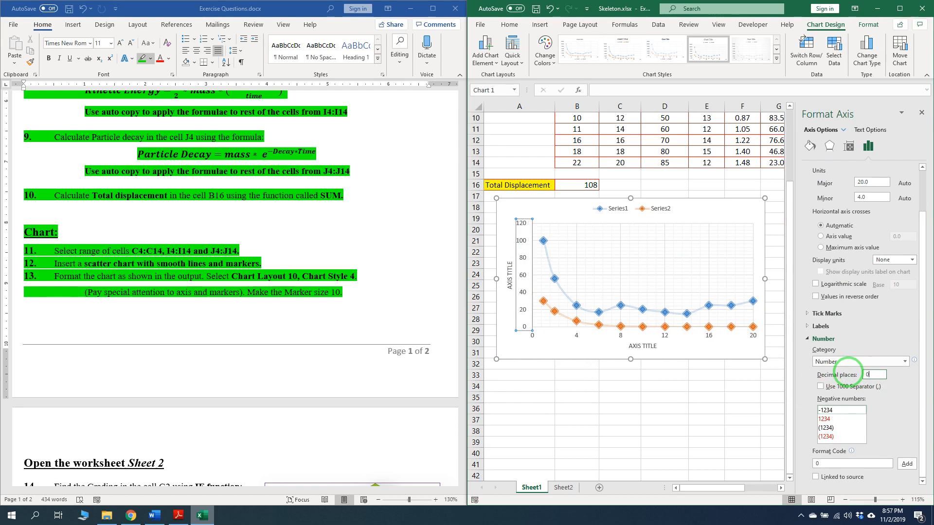
left_click(574, 352)
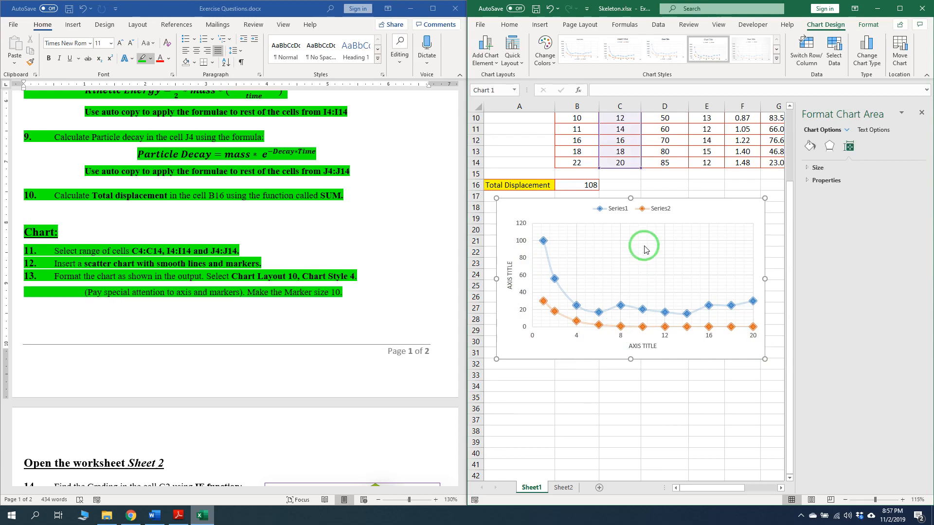
Check the chart title in Output.pdf, close the formatting pane in Excel and add a chart title above the scatter chart.
left_click(178, 516)
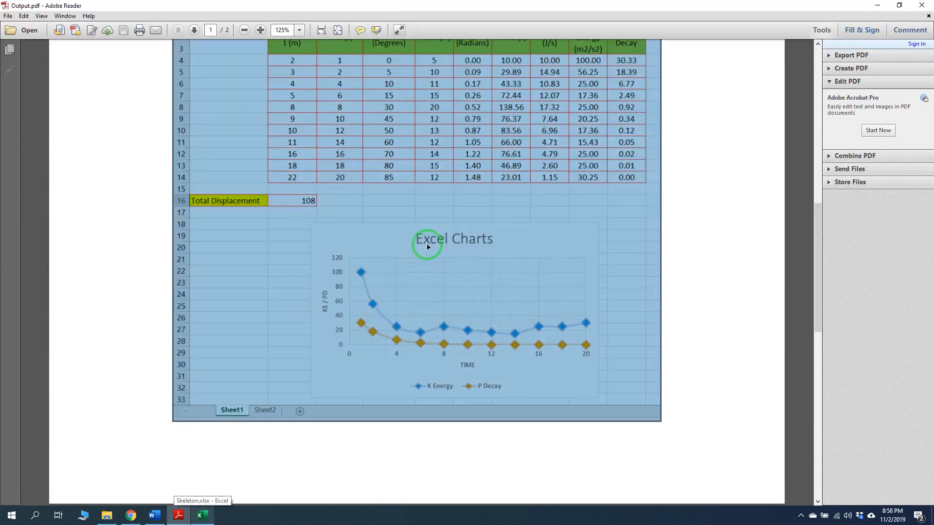
left_click(422, 239)
left_click_drag(414, 232, 509, 249)
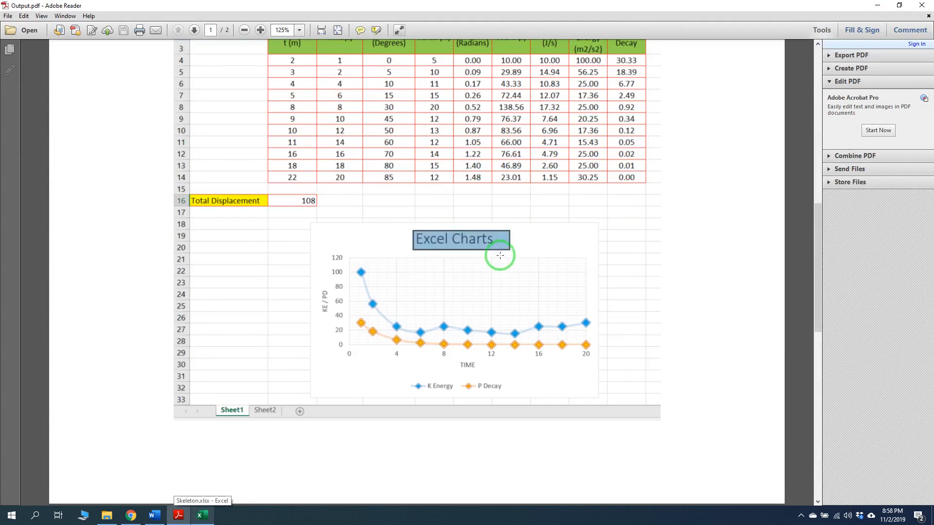
left_click(199, 516)
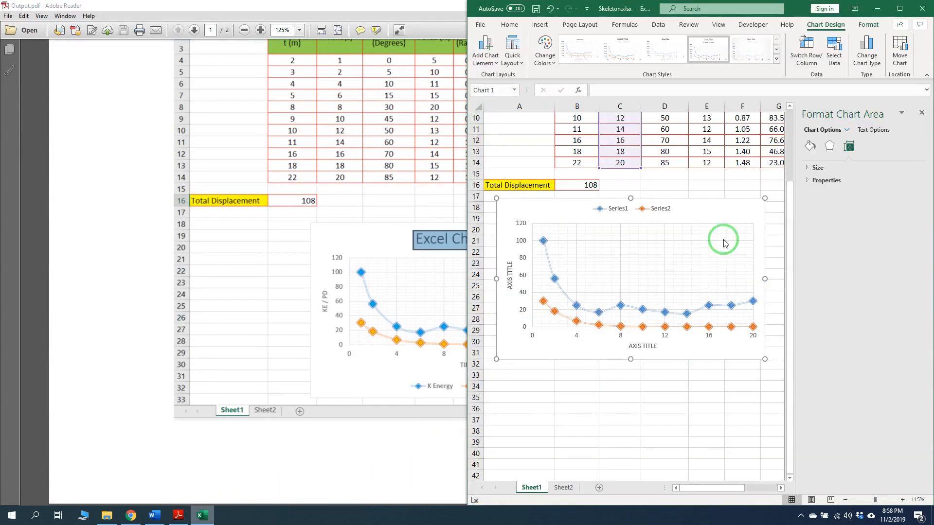
left_click(921, 112)
left_click(835, 219)
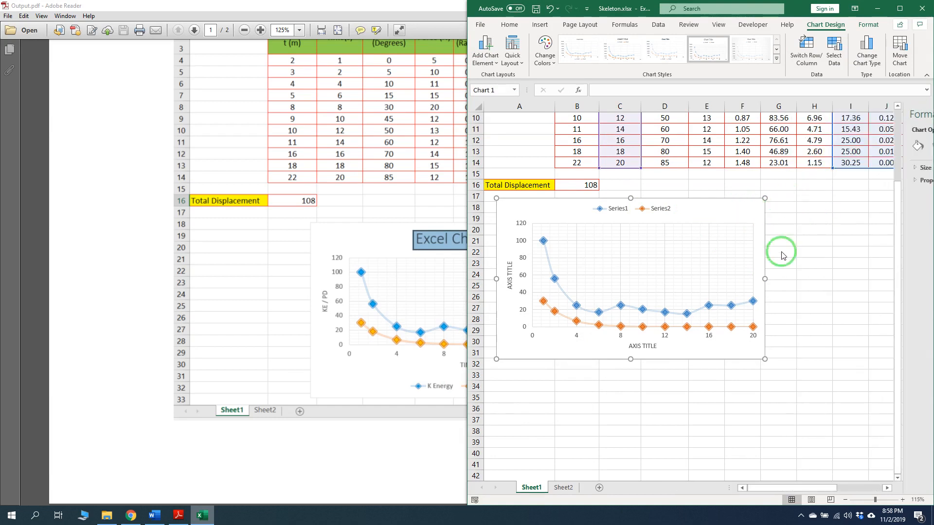
left_click(757, 209)
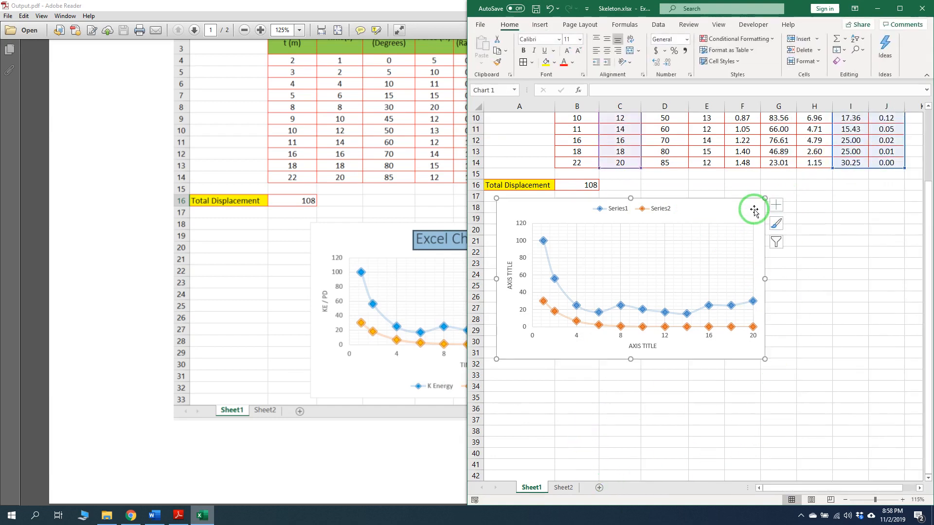
left_click(778, 209)
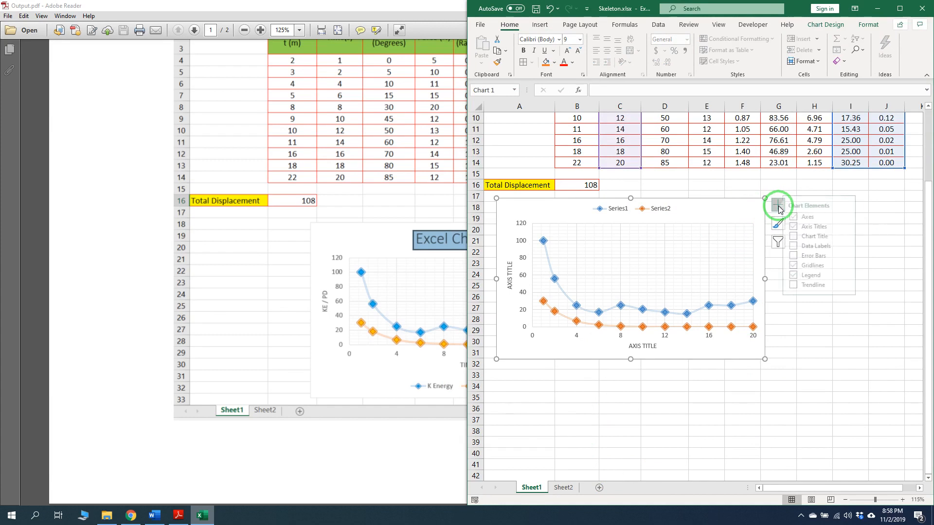
left_click(805, 239)
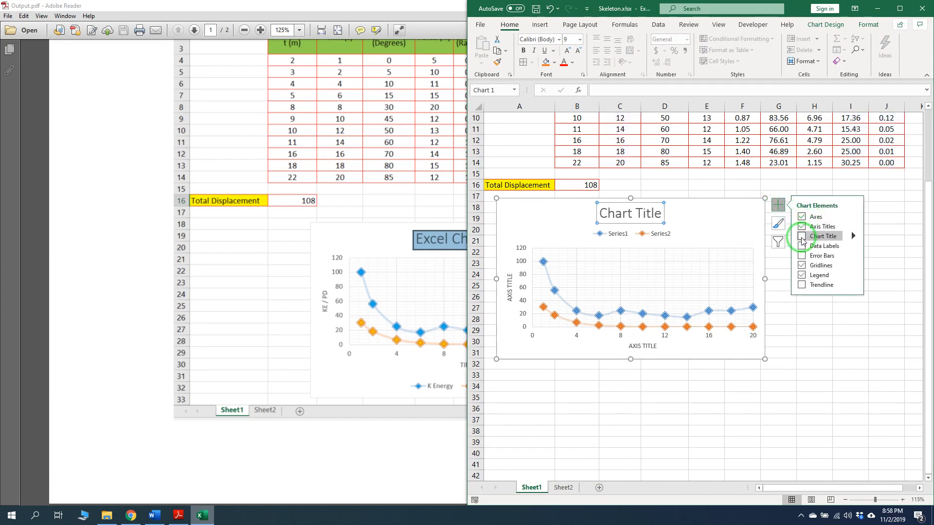
Replace the placeholder chart title with "Excel Charts".
left_click(635, 214)
triple_click(655, 213)
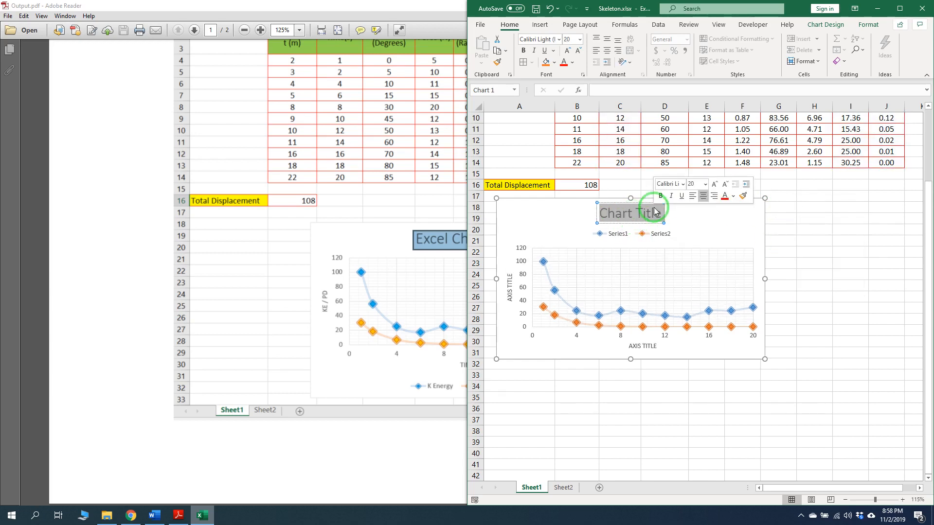
type("Ex")
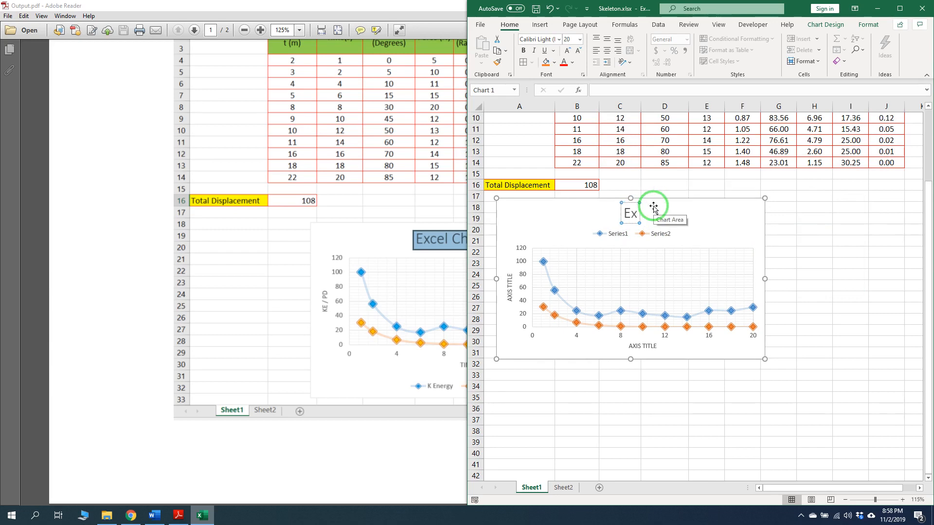
type("cel Charts")
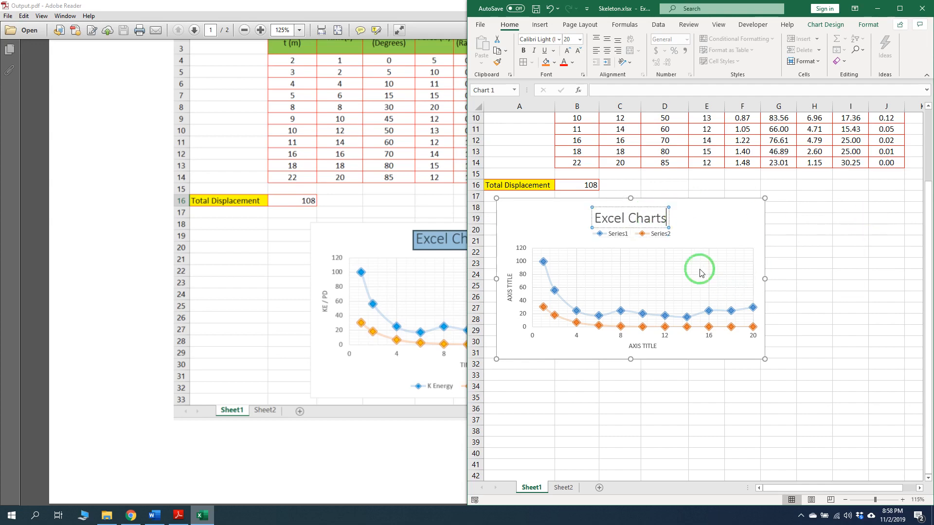
Place a reduced Output.pdf window beside the Excel sheet, hide its tools pane and bring its whole chart into view.
left_click(357, 262)
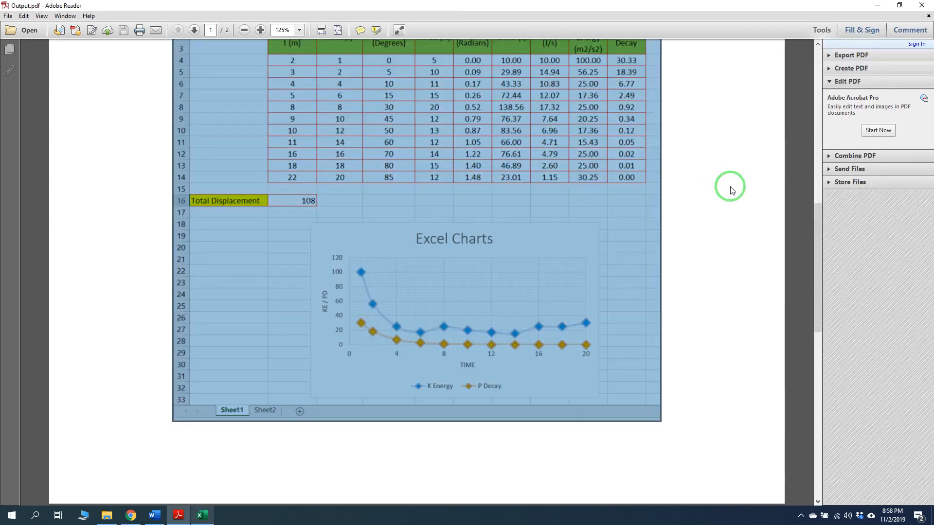
left_click(899, 5)
left_click_drag(736, 12, 143, 17)
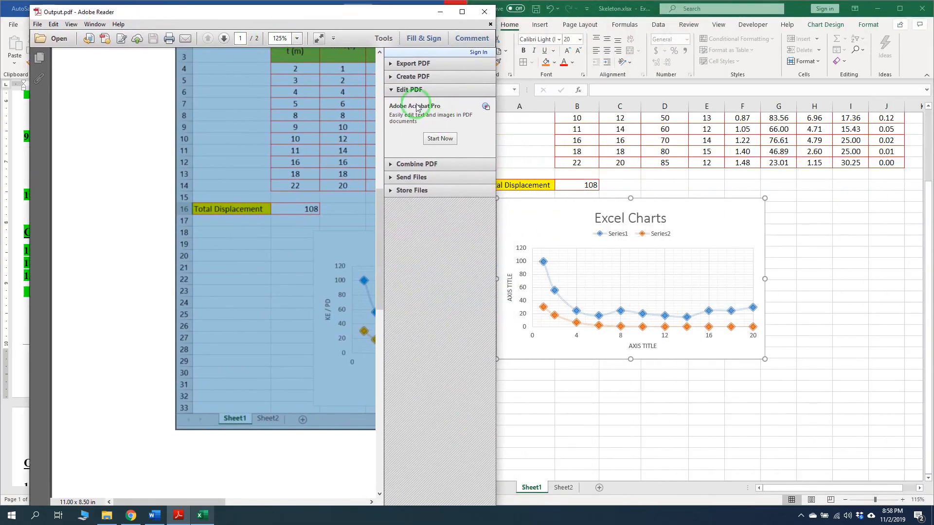
left_click(384, 39)
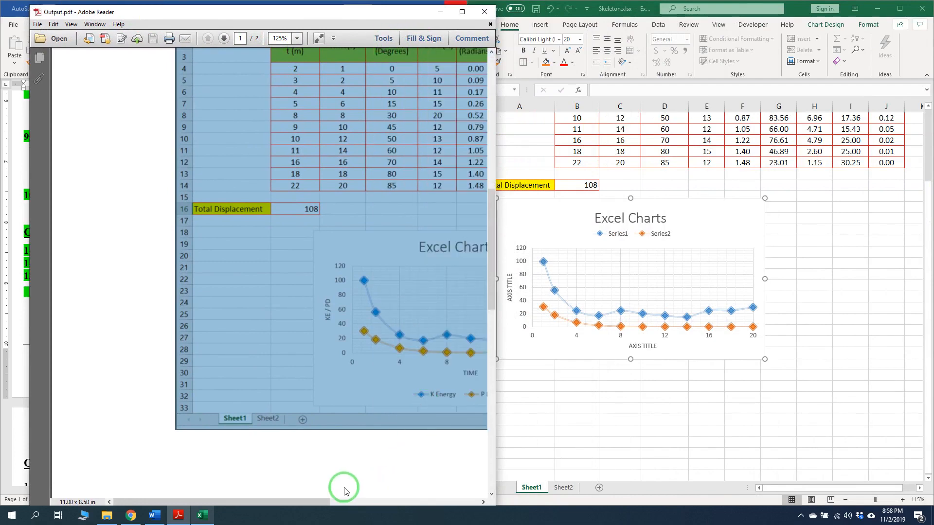
left_click_drag(322, 501, 415, 501)
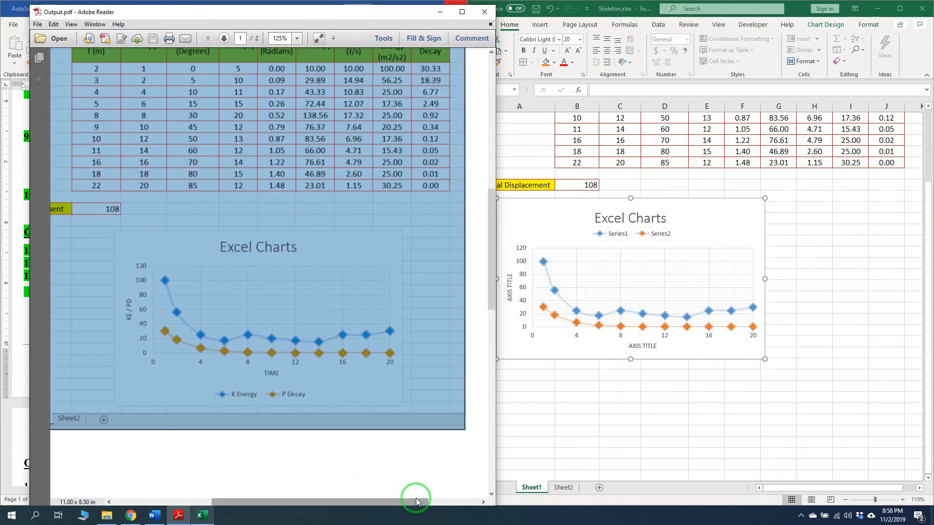
left_click(554, 338)
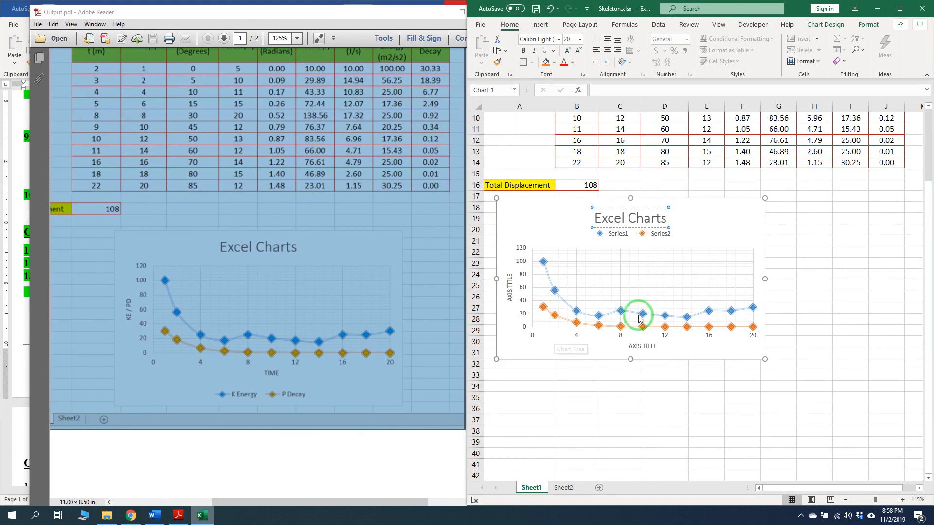
left_click(324, 460)
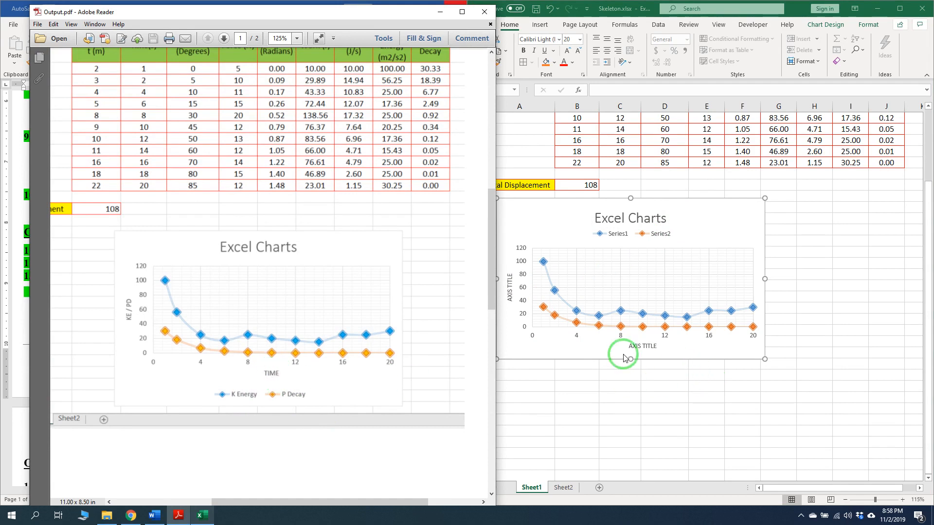
Change the horizontal axis title of the Excel chart to "TIME".
left_click(642, 346)
double_click(642, 346)
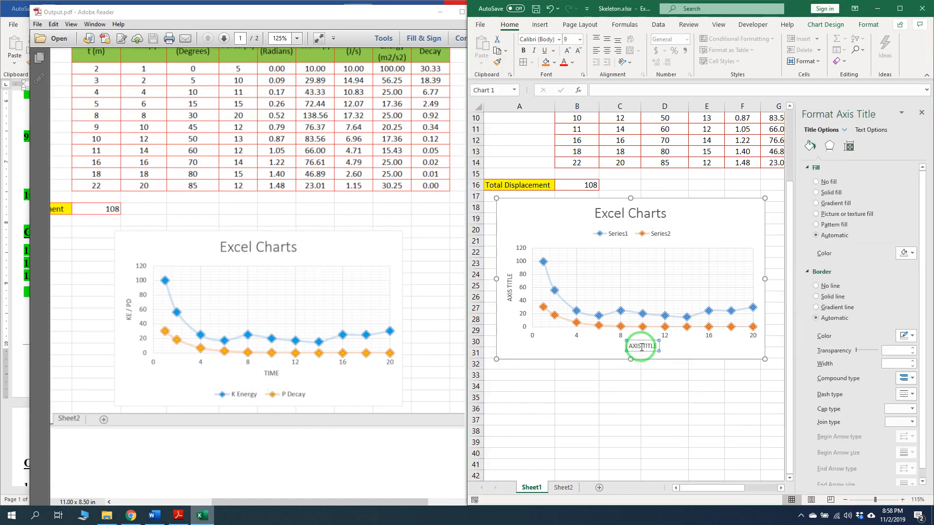
key("BackSpace")
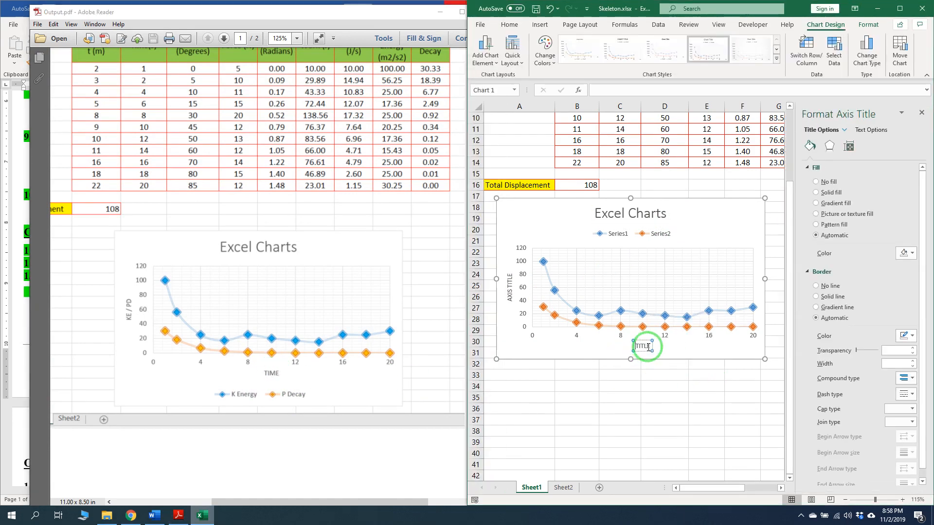
key("Caps_Lock")
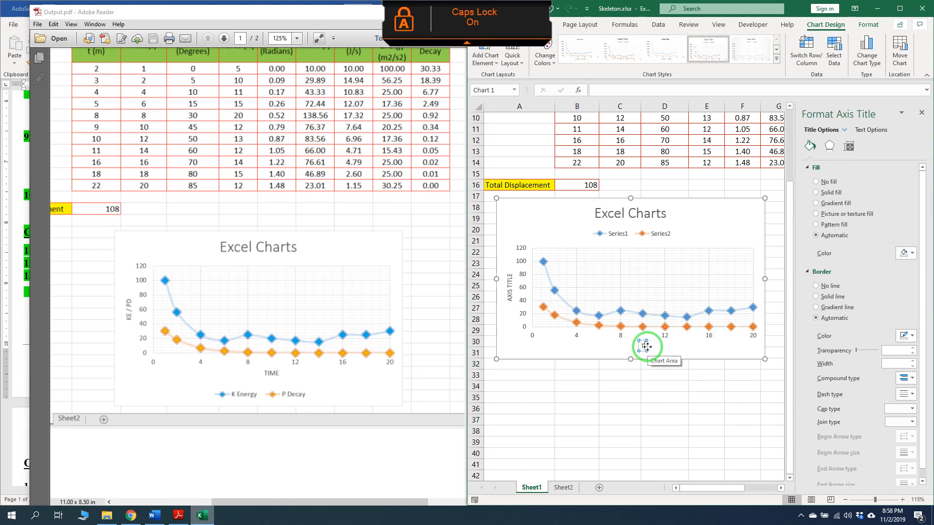
Change the vertical axis title of the Excel chart to "KE / PD".
left_click(509, 290)
triple_click(510, 289)
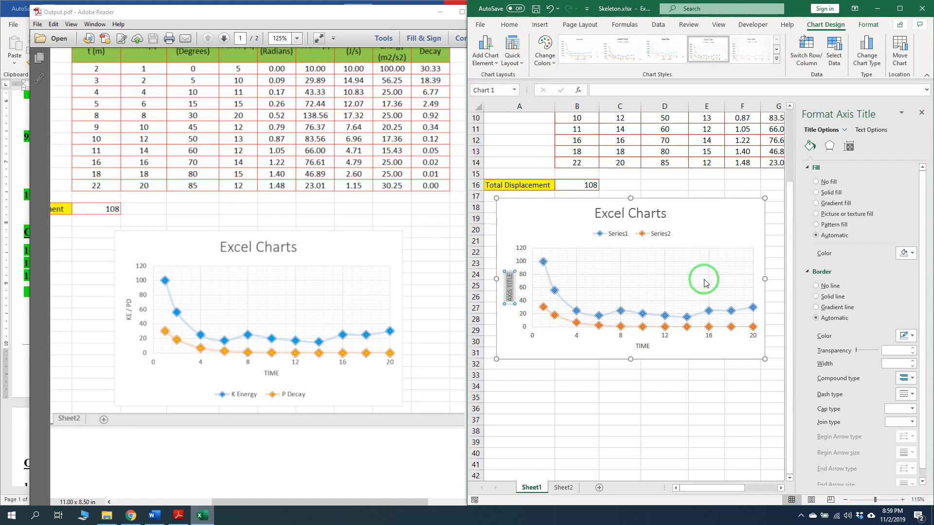
key("Caps_Lock")
key("BackSpace")
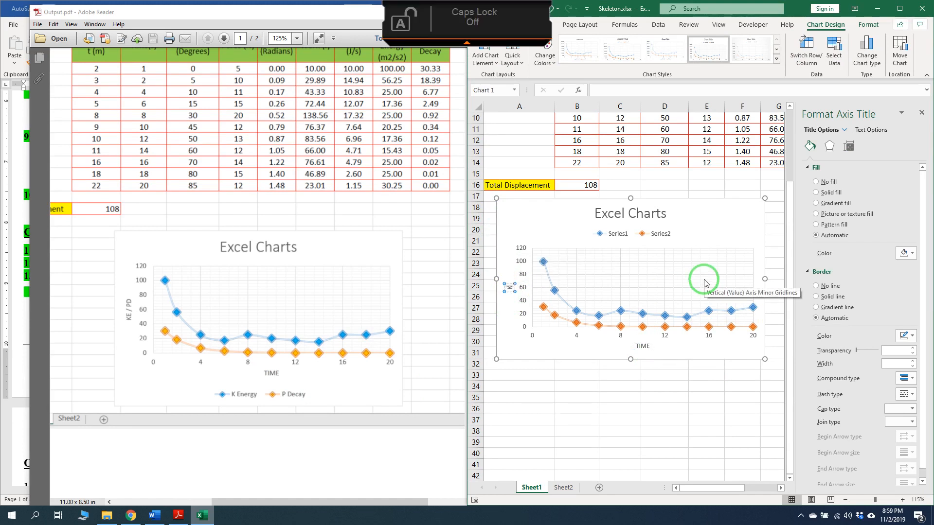
type("KE / PD")
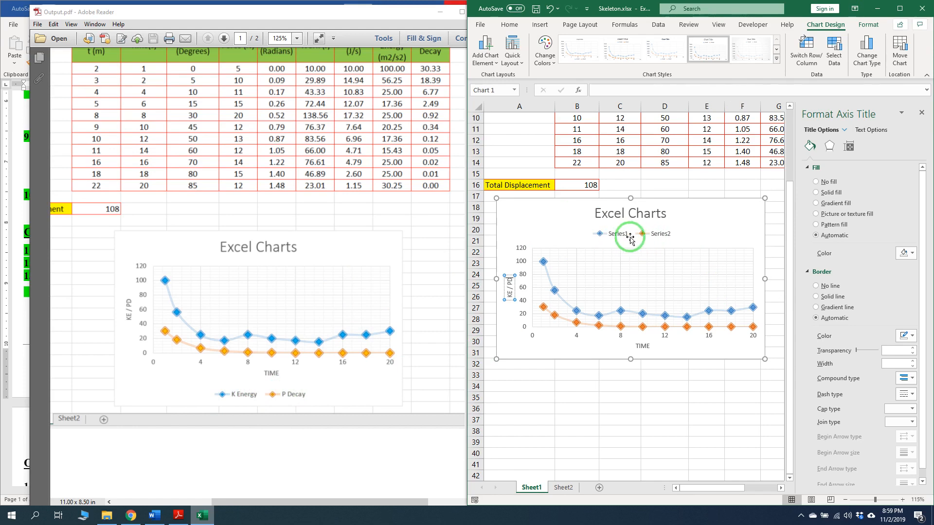
left_click(661, 239)
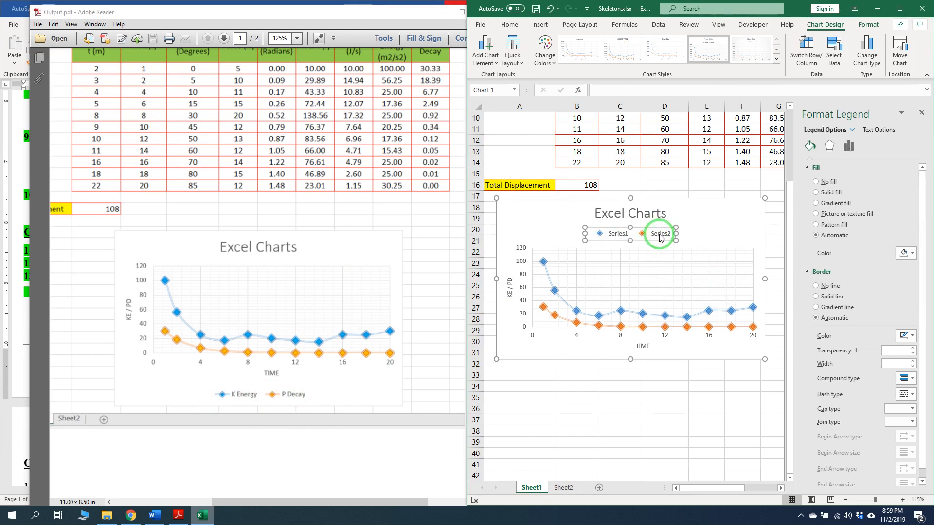
left_click(661, 239)
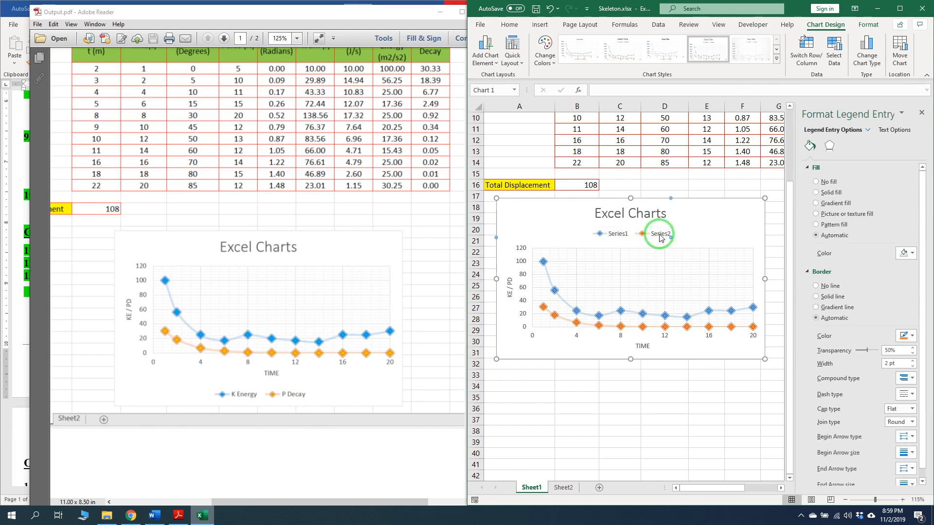
left_click(830, 146)
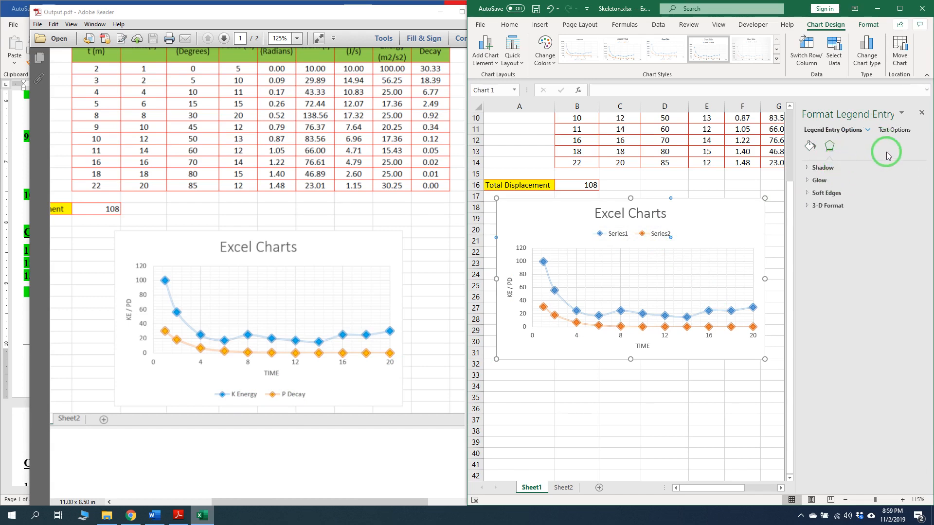
left_click(893, 130)
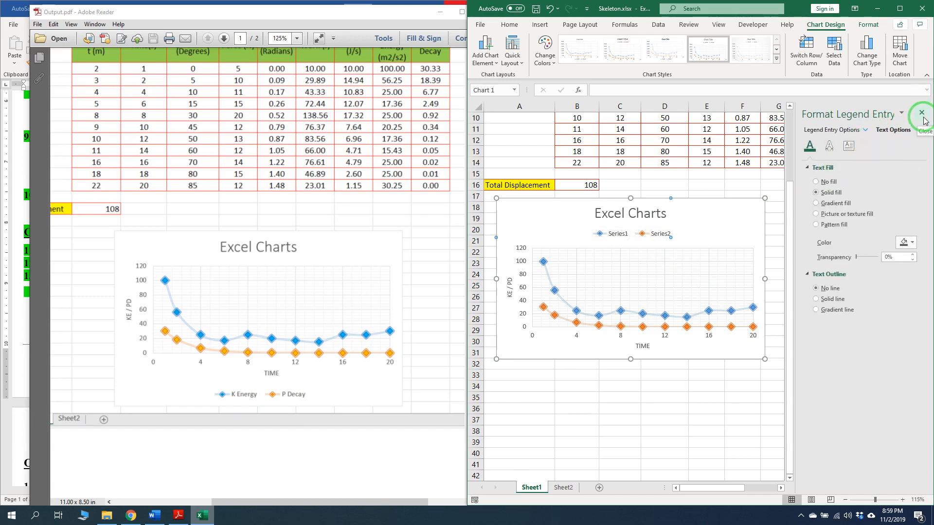
left_click(921, 113)
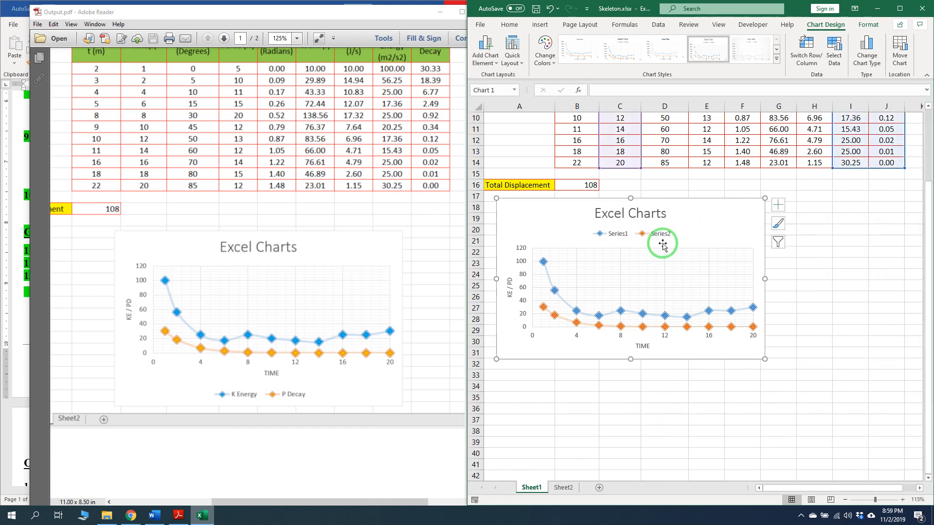
Move the chart's legend to the Bottom position and close its formatting options.
double_click(663, 246)
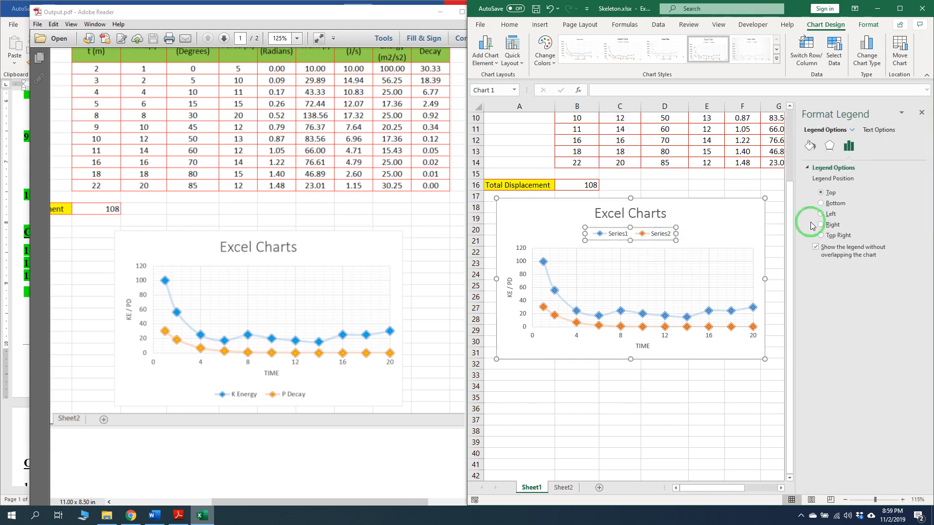
left_click(821, 204)
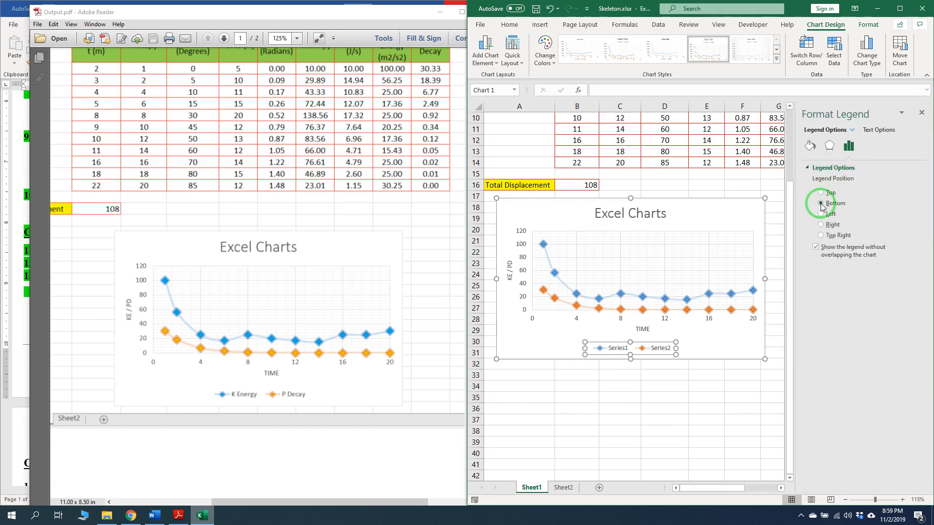
left_click(921, 114)
left_click(780, 241)
left_click(763, 206)
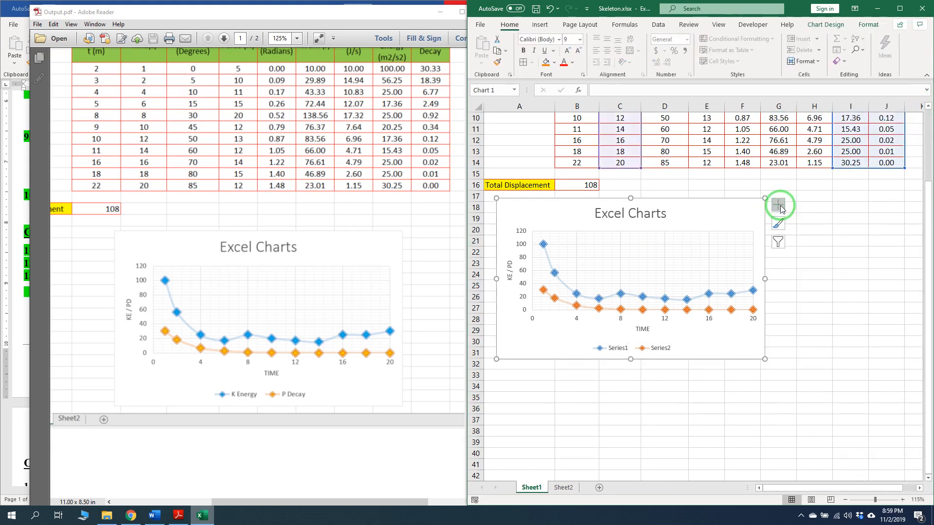
left_click(778, 206)
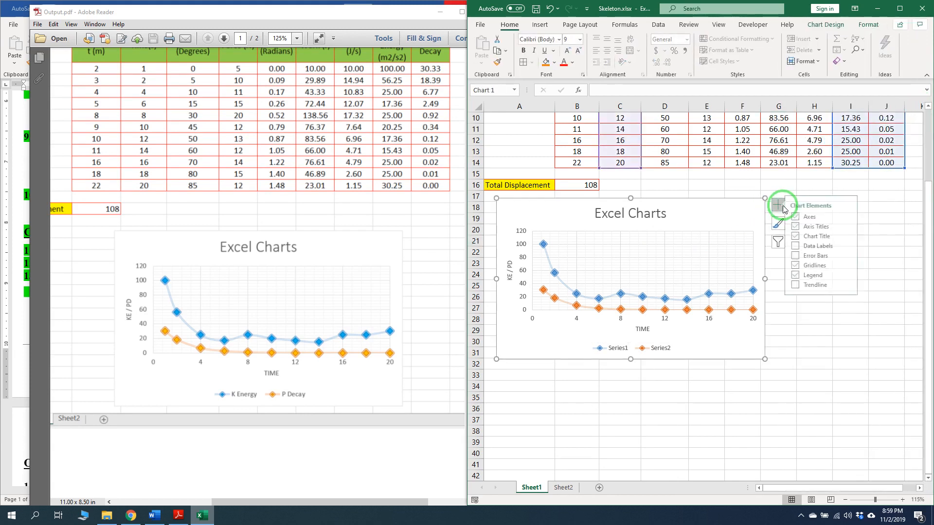
left_click(854, 275)
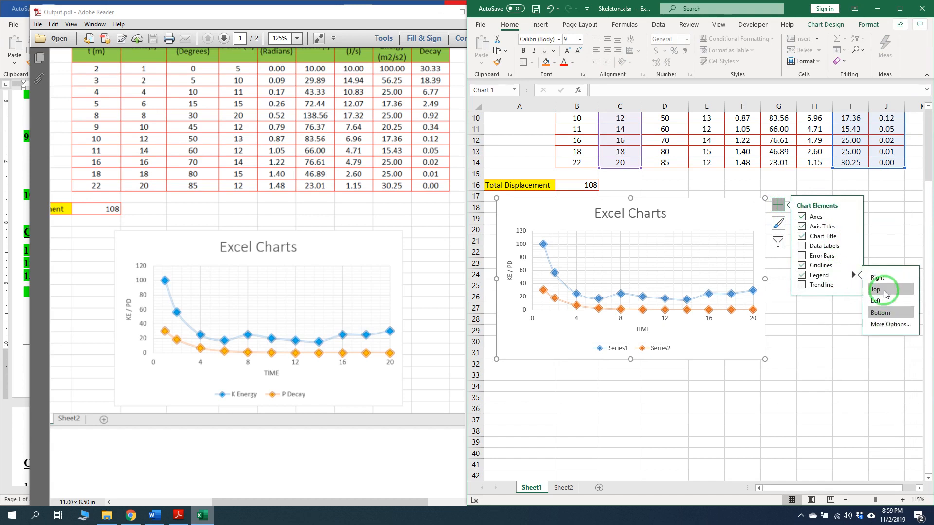
left_click(660, 354)
Edit the chart's data source and name the first series "K Energy".
right_click(640, 261)
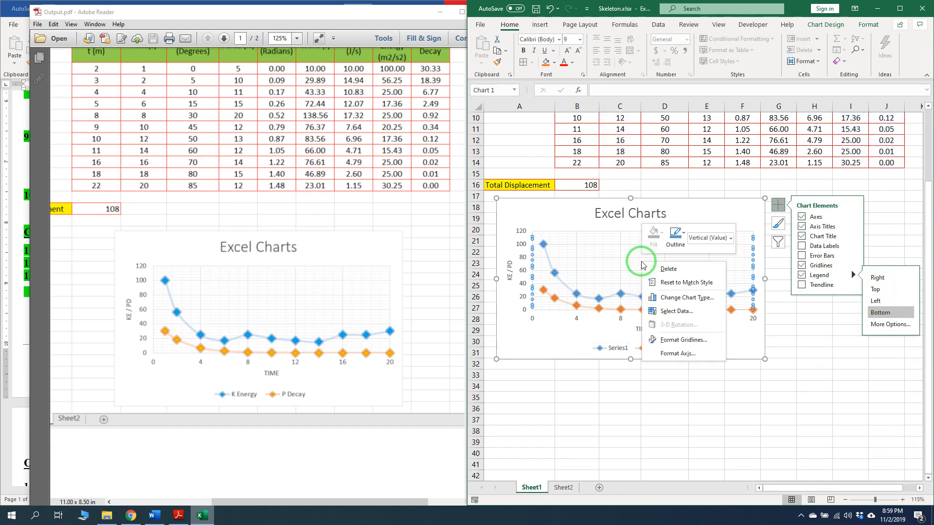
left_click(677, 312)
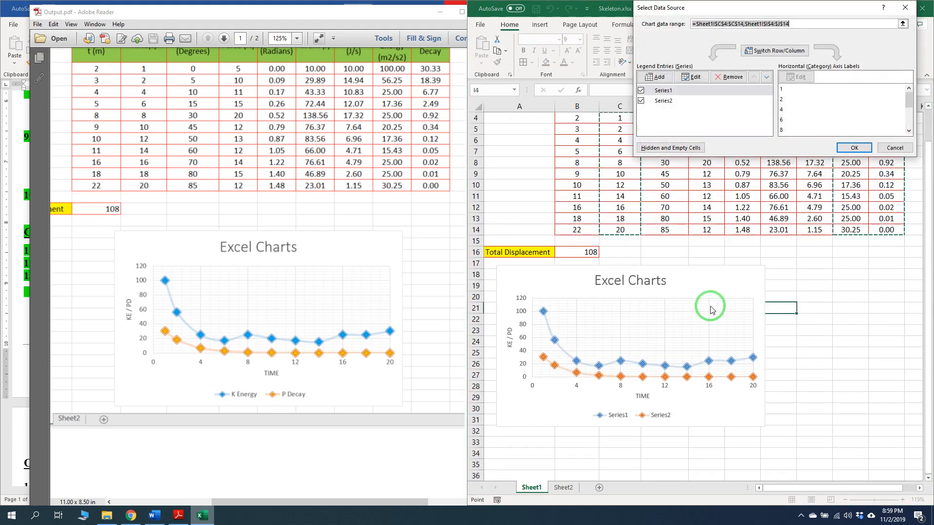
left_click_drag(787, 13, 654, 201)
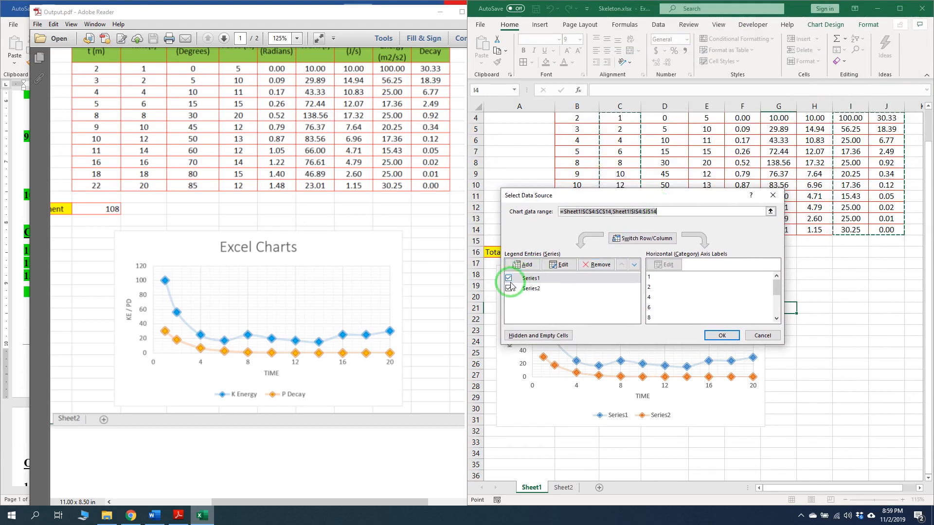
left_click(533, 282)
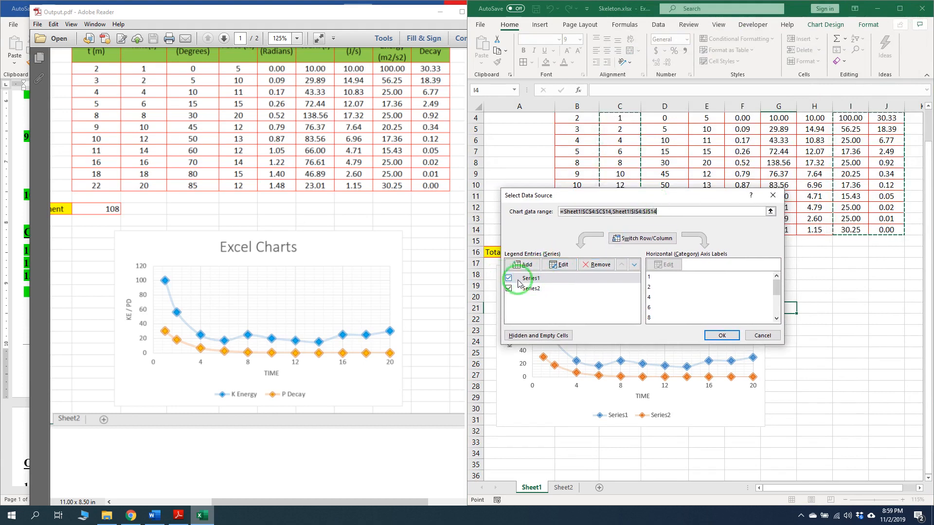
left_click(549, 278)
left_click(559, 265)
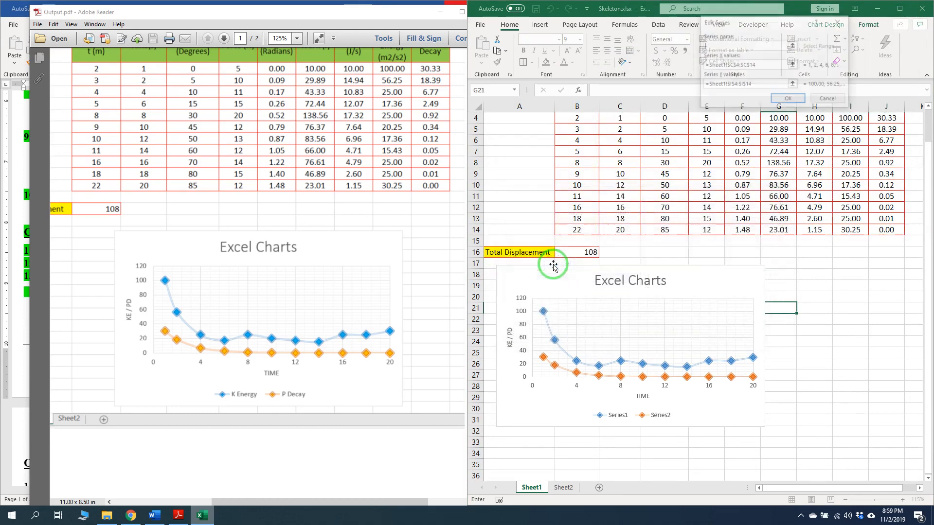
left_click_drag(754, 18, 585, 252)
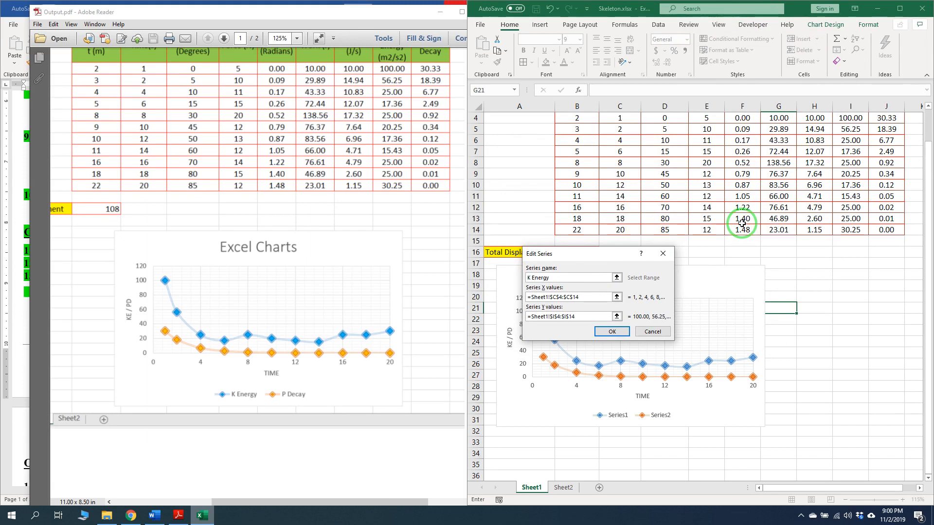
left_click(612, 331)
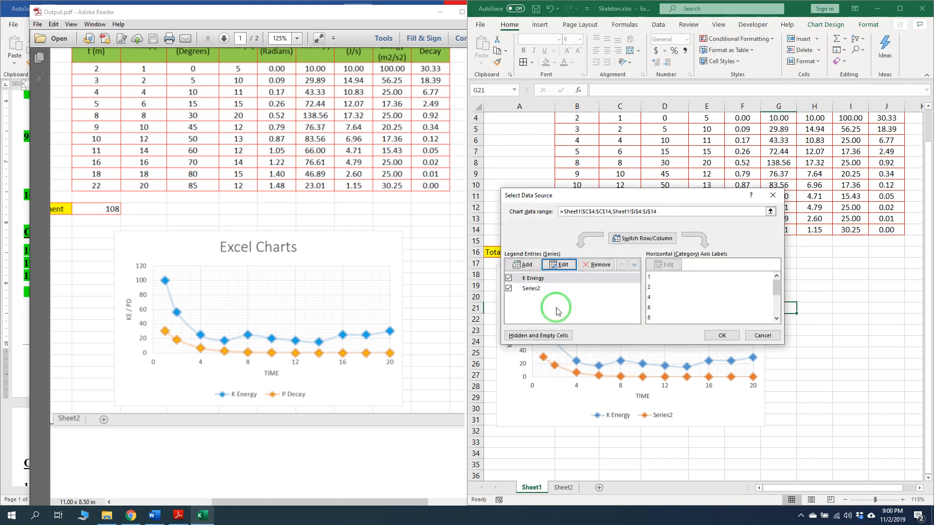
Name the chart's second series "P Decay" and apply the data source changes.
left_click(533, 290)
left_click(559, 265)
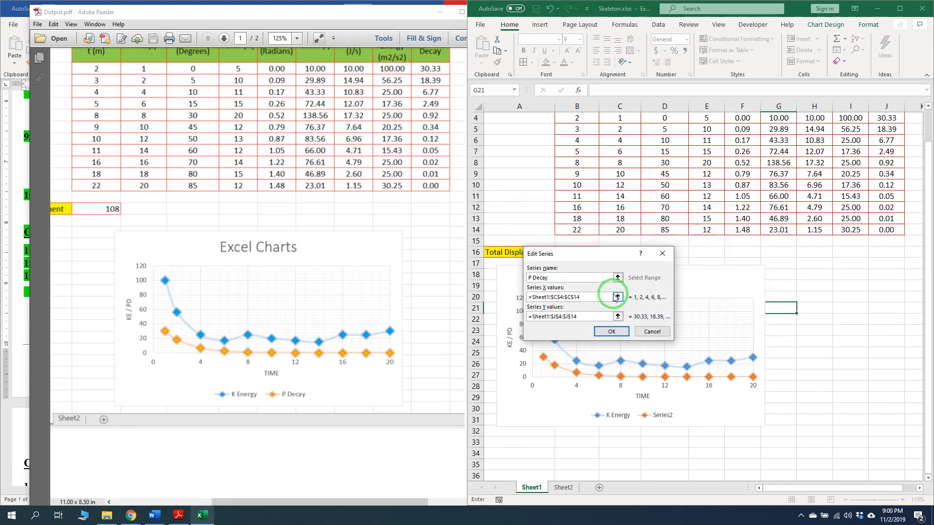
left_click(612, 331)
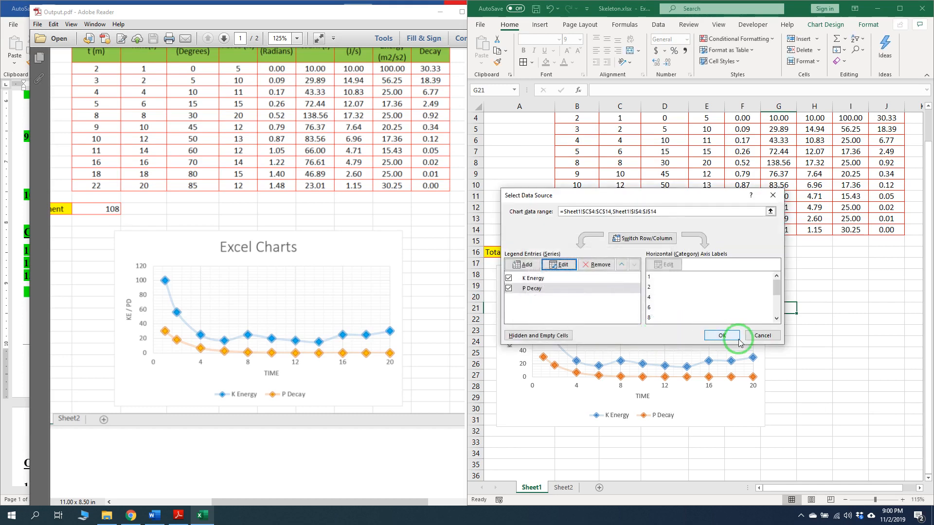
left_click(722, 336)
left_click(707, 282)
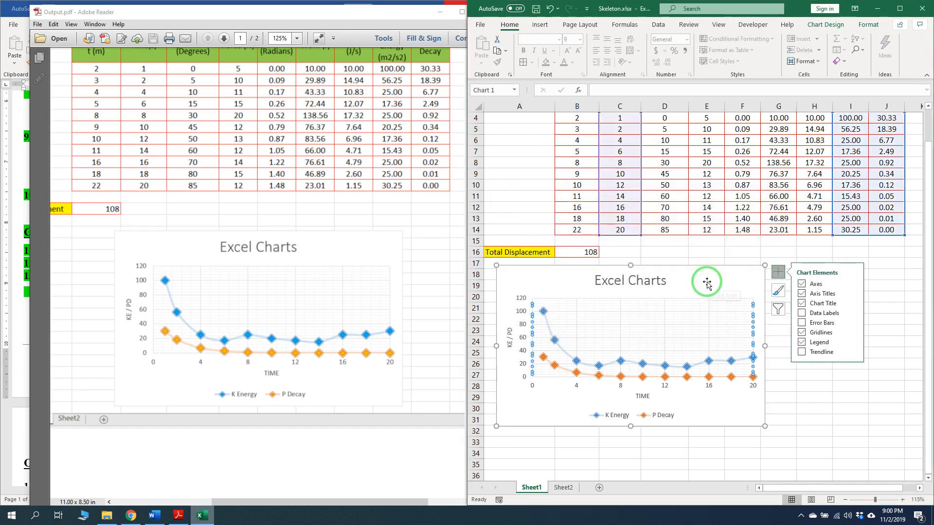
left_click(722, 279)
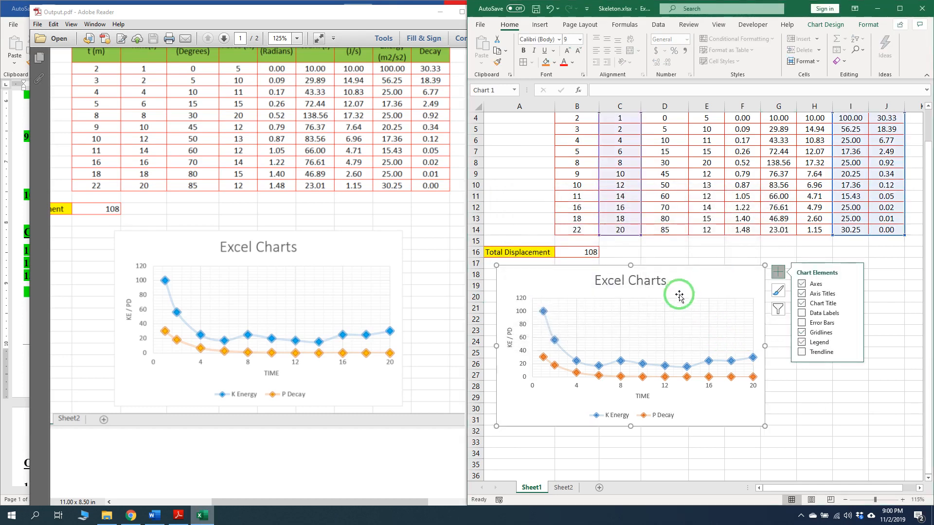
left_click(798, 434)
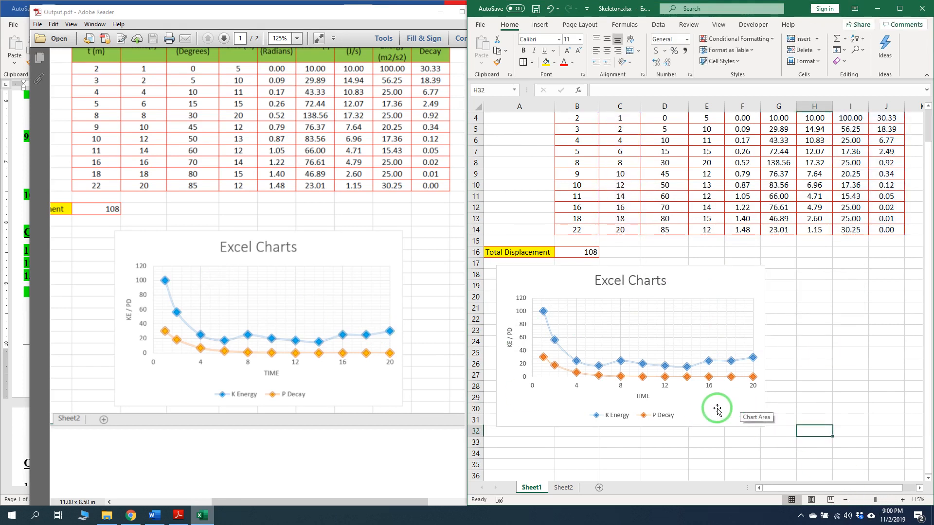
Enlarge the Excel chart so that it reaches the end of column H and about row 33.
left_click(732, 405)
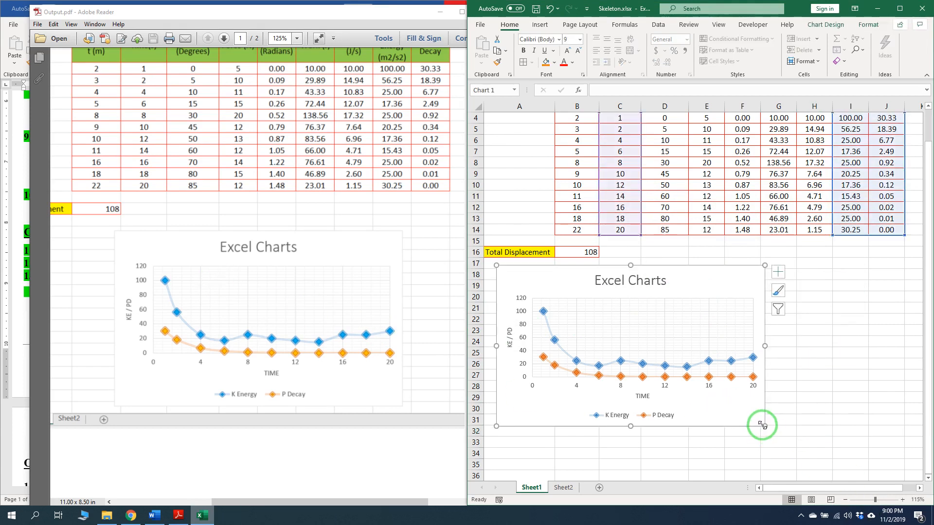
left_click_drag(763, 425, 832, 439)
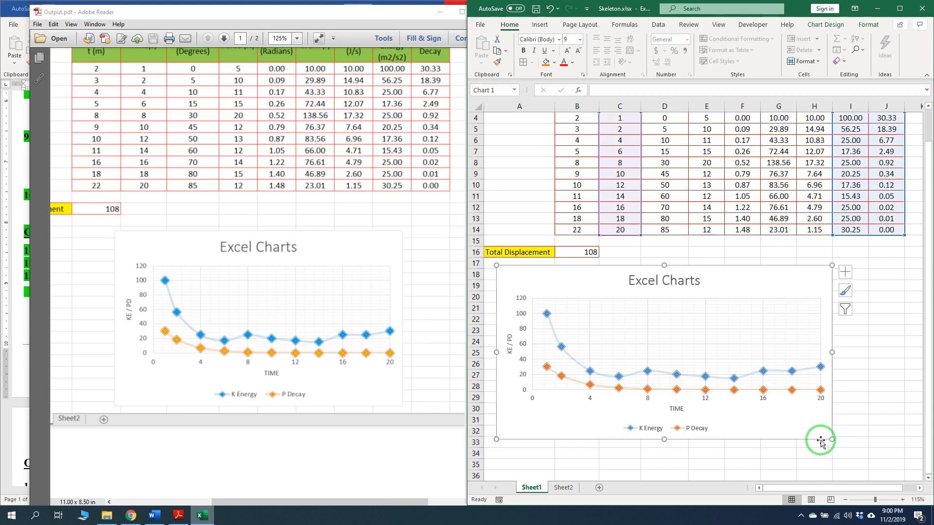
left_click(874, 420)
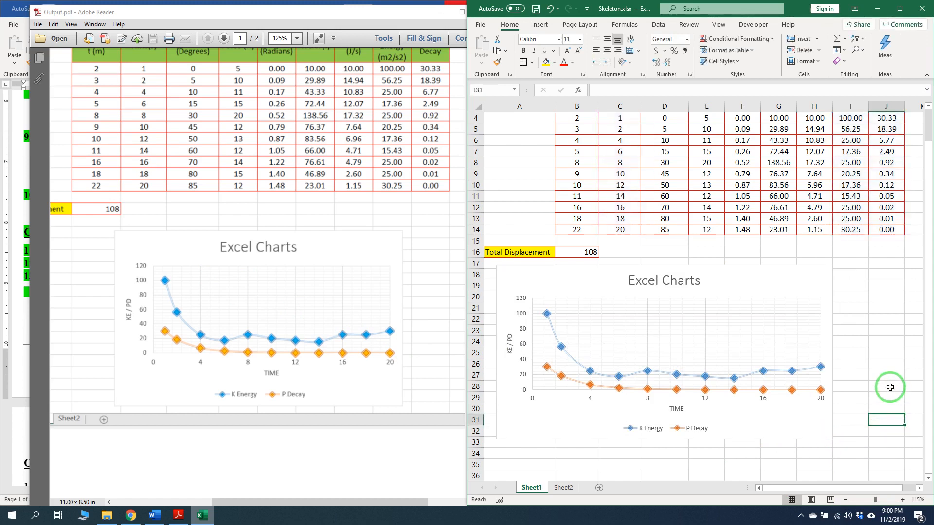
Minimize Output.pdf and highlight the heading "Open the worksheet Sheet 2" in green in Exercise Questions.docx.
left_click(447, 16)
left_click(447, 16)
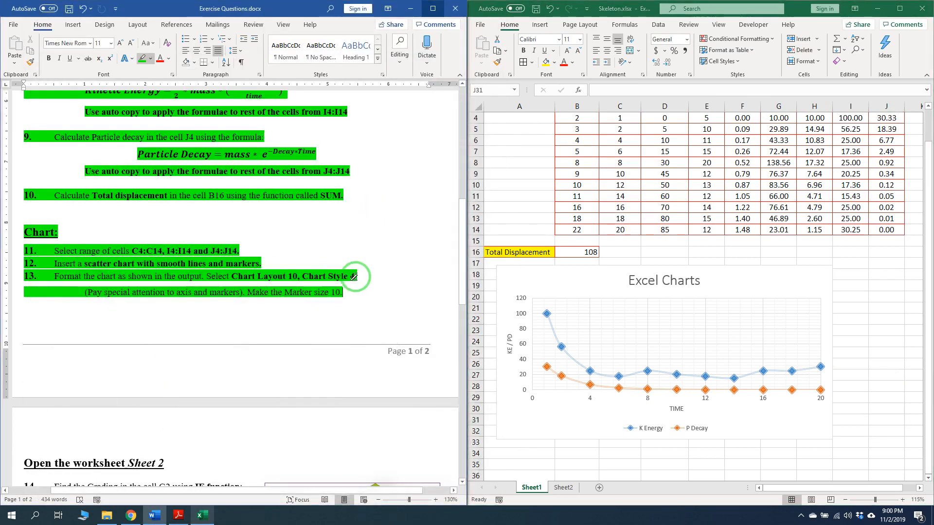
scroll(339, 287, "down", 2)
scroll(339, 287, "down", 6)
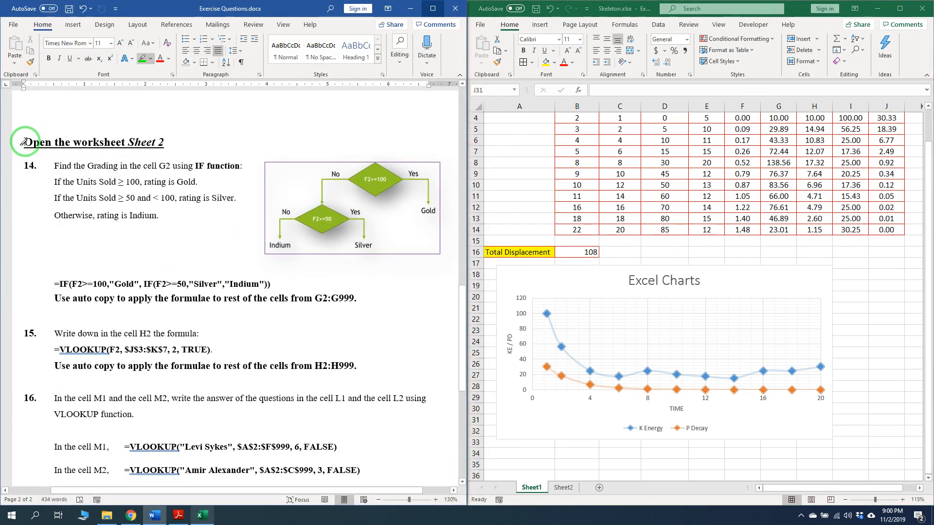
left_click_drag(23, 142, 191, 142)
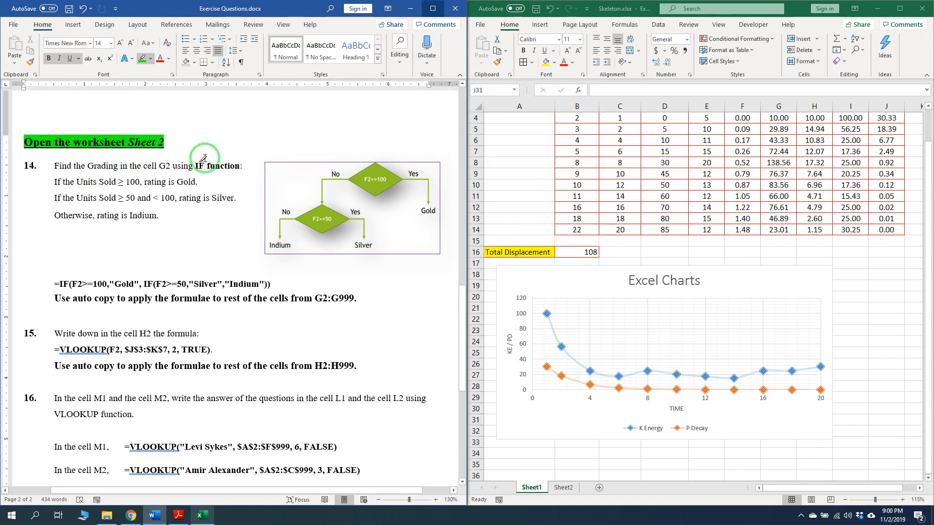
Open Sheet2 of the workbook and highlight the question 14 grading instructions in green in the Word document.
left_click(567, 489)
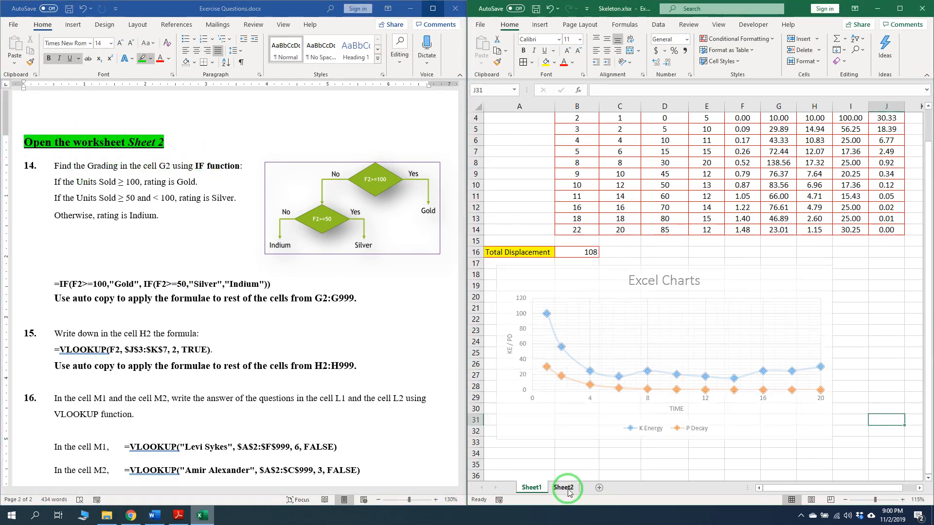
left_click(64, 166)
mouse_move(56, 165)
left_mouse_down()
mouse_move(221, 166)
mouse_move(249, 179)
mouse_move(221, 222)
mouse_move(131, 200)
left_mouse_up()
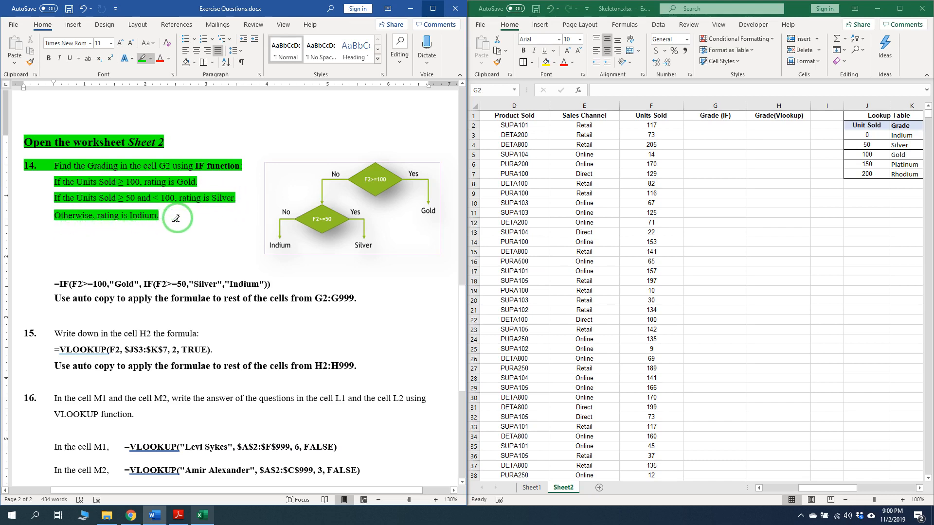
left_click(334, 199)
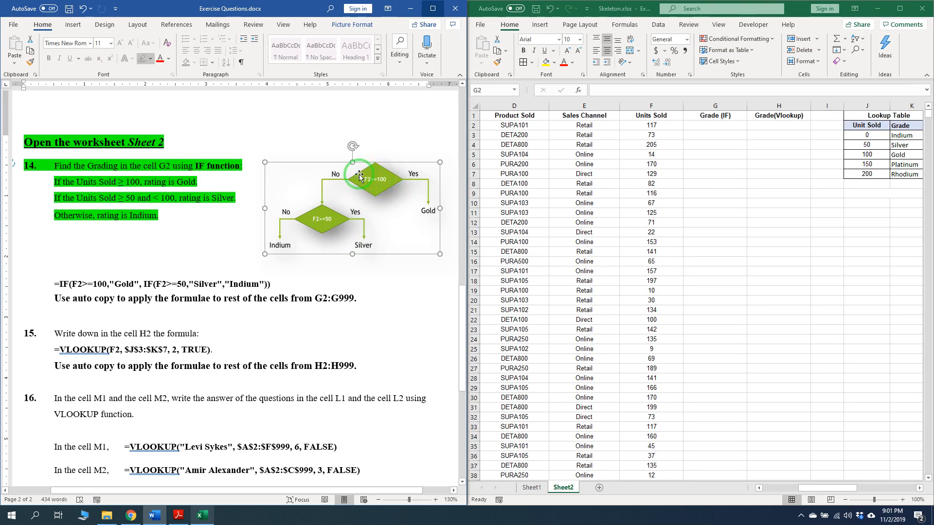
left_click(709, 124)
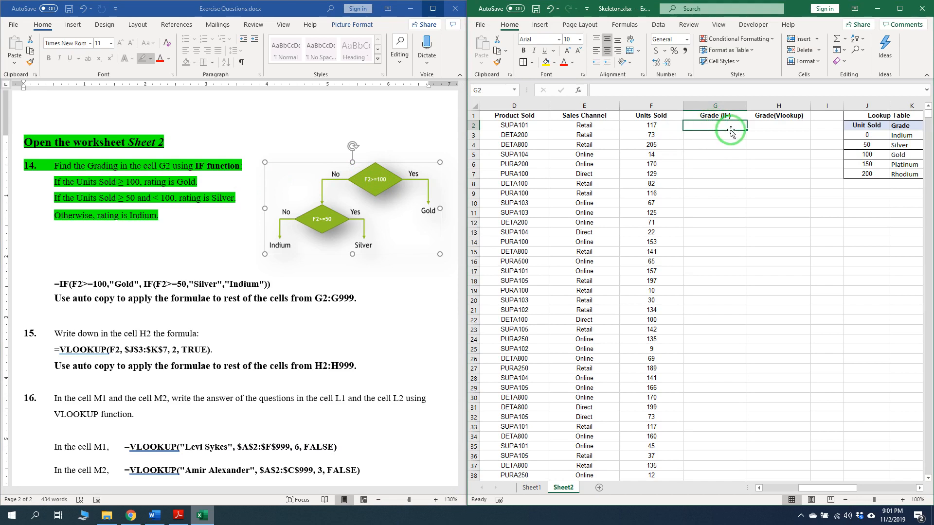
type("=")
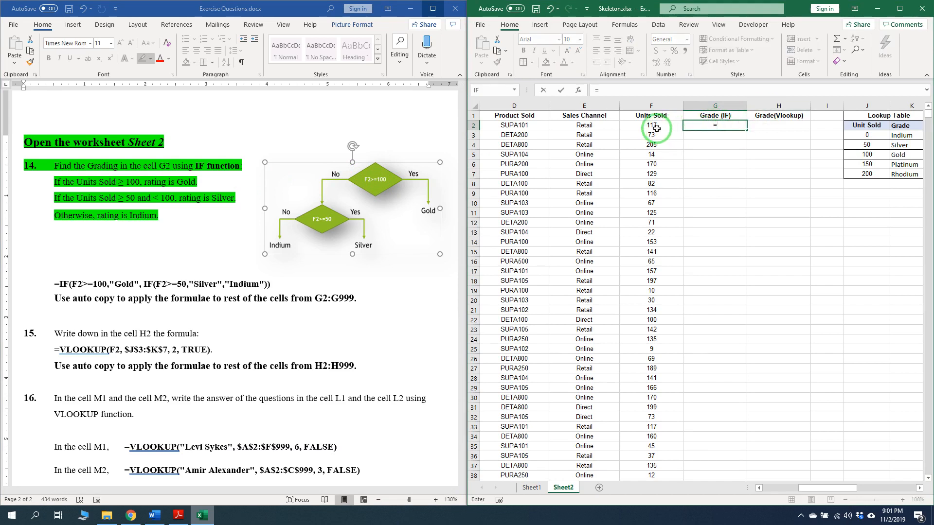
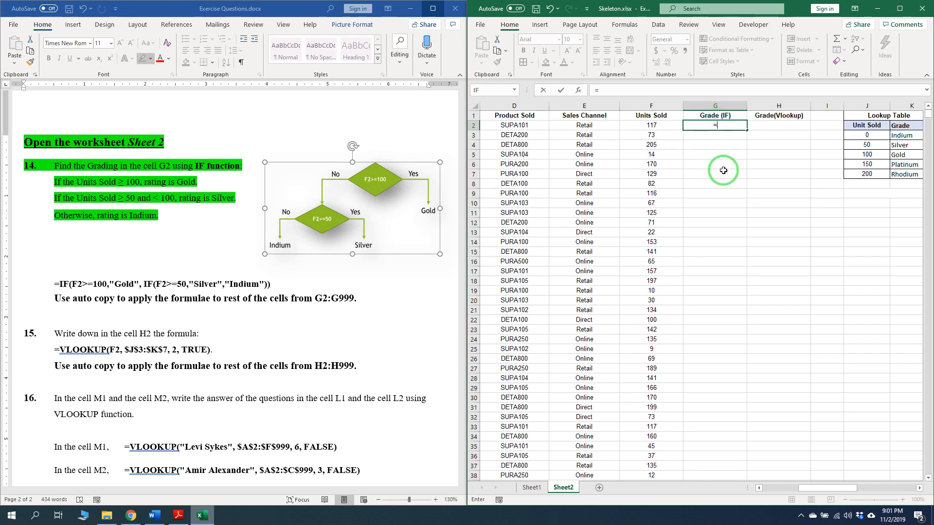
type("IF(")
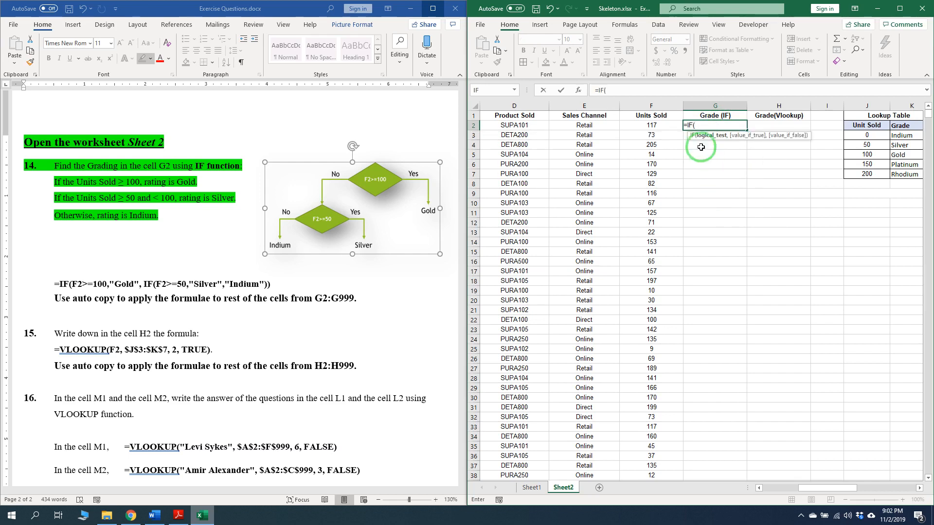
key("BackSpace")
key("BackSpace")
key("BackSpace")
key("BackSpace")
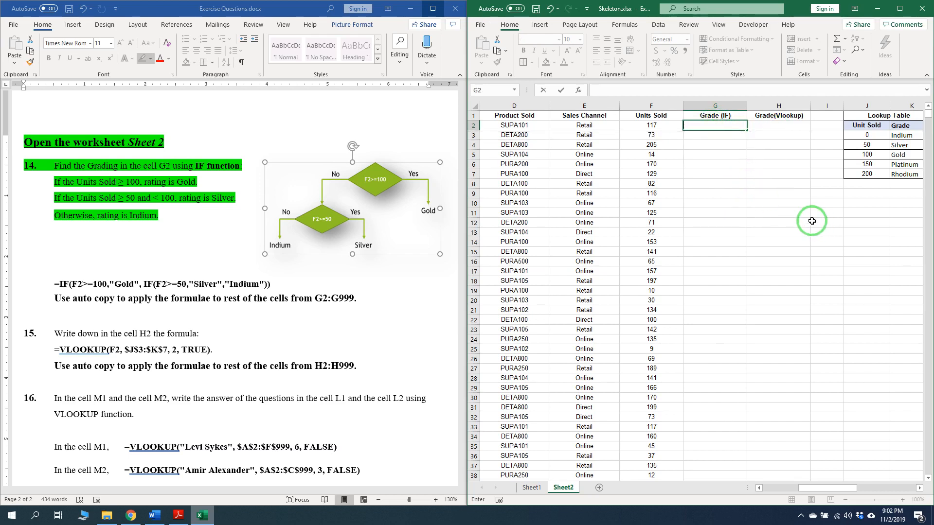
left_click_drag(805, 219, 804, 217)
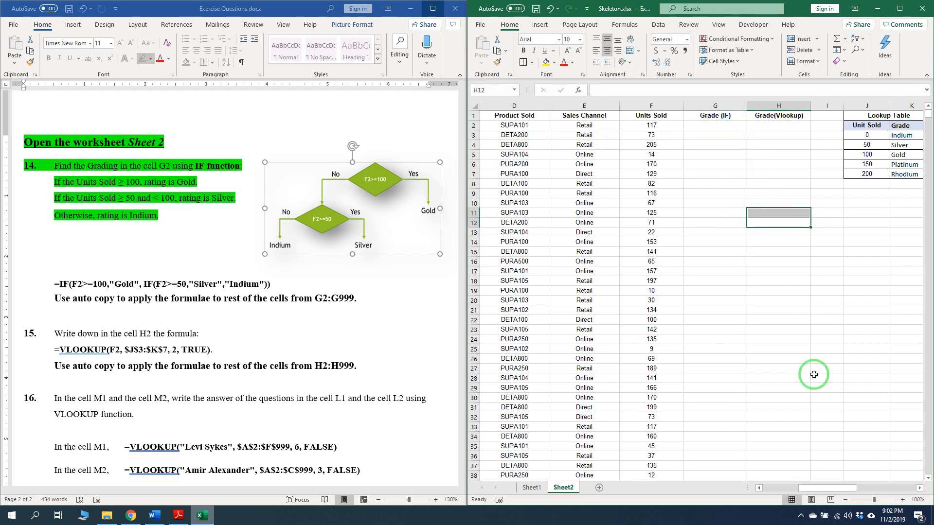
Start an IF formula in cell G2 of Sheet2 that returns "Gold" when F2>=100.
left_click(902, 500)
left_click(903, 500)
left_click(903, 500)
left_click(902, 500)
scroll(666, 328, "up", 2)
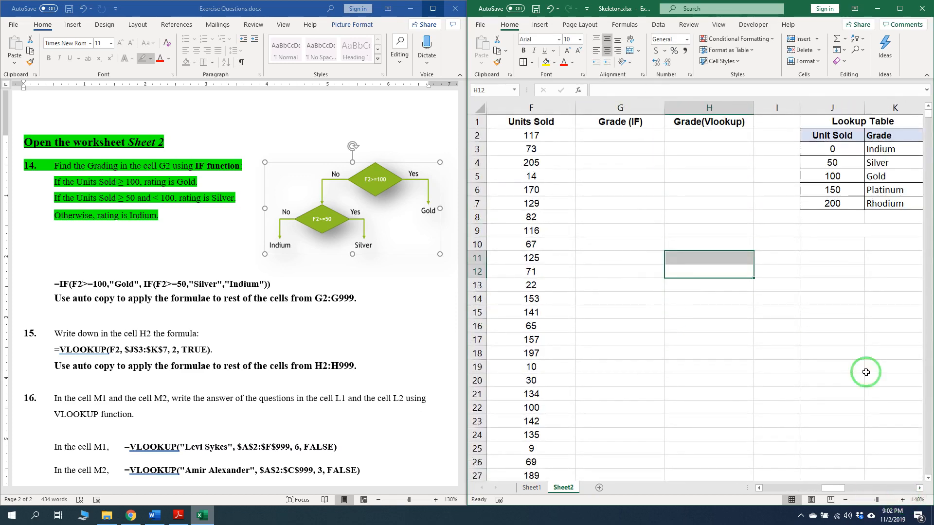
left_click(902, 500)
left_click(903, 500)
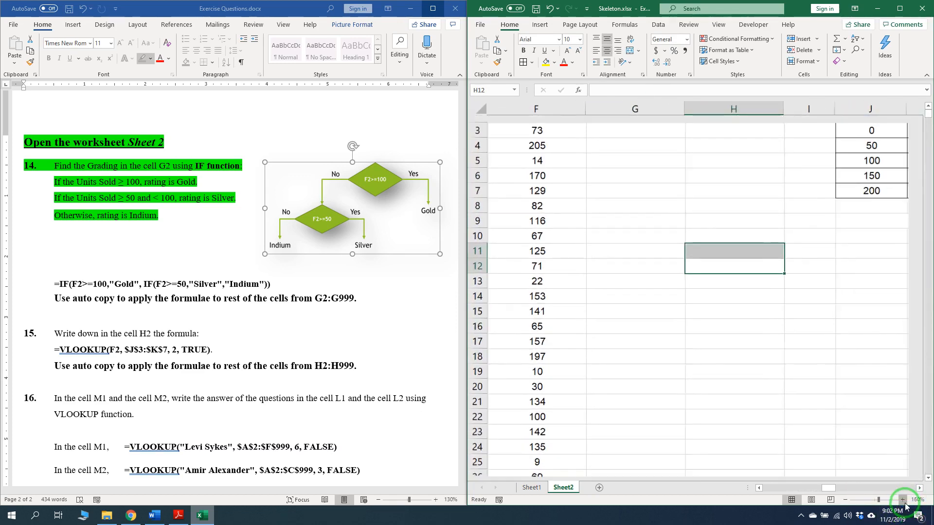
left_click(903, 500)
scroll(870, 333, "up", 2)
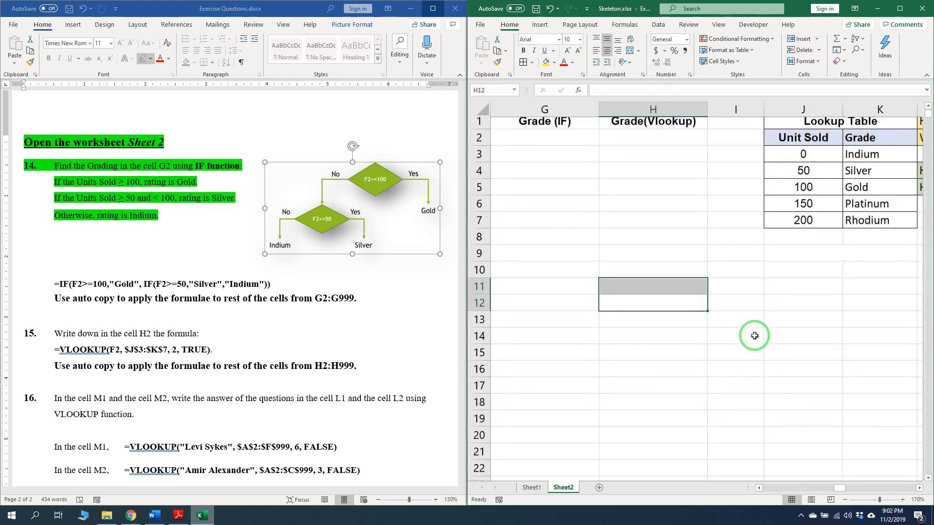
left_click(759, 487)
left_click(650, 142)
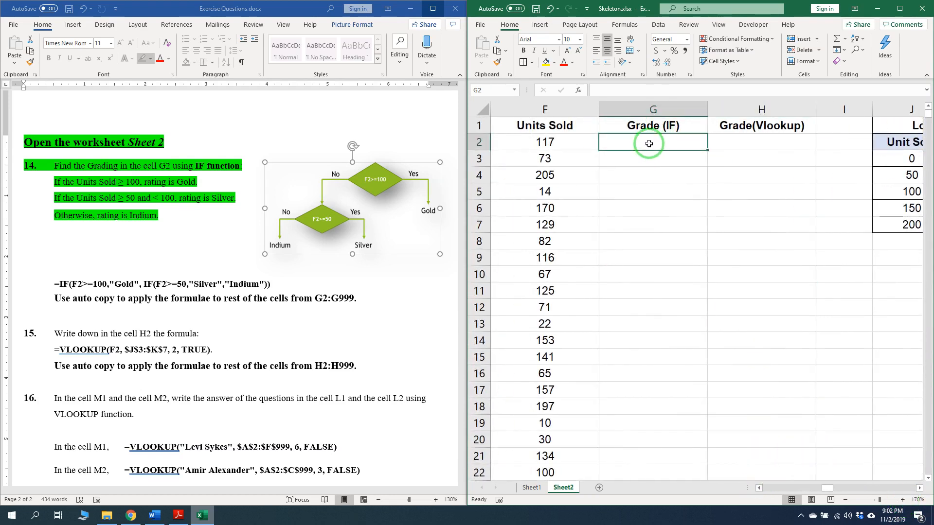
type("=")
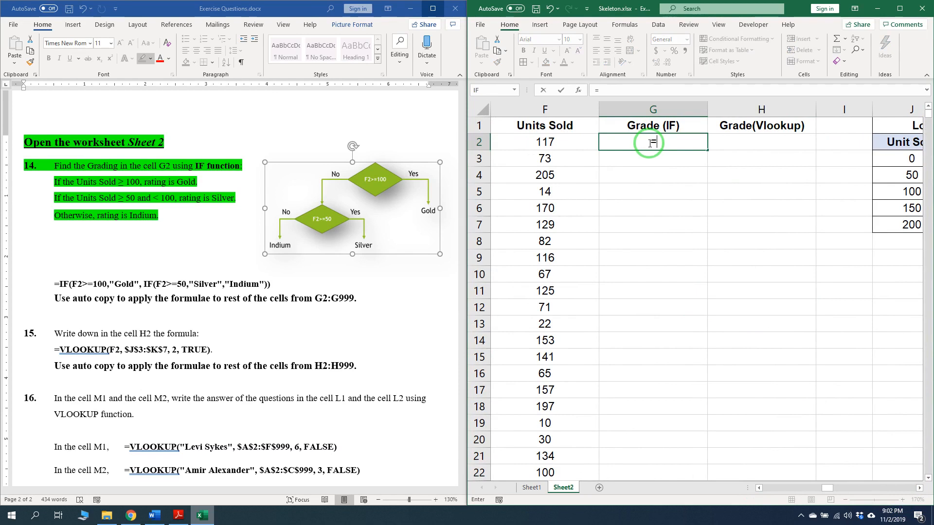
type("i")
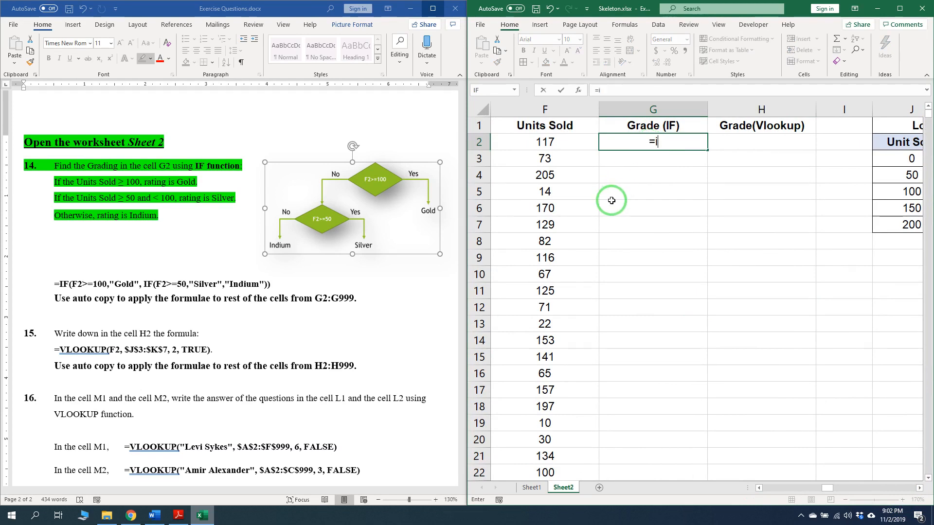
type("f")
key("Tab")
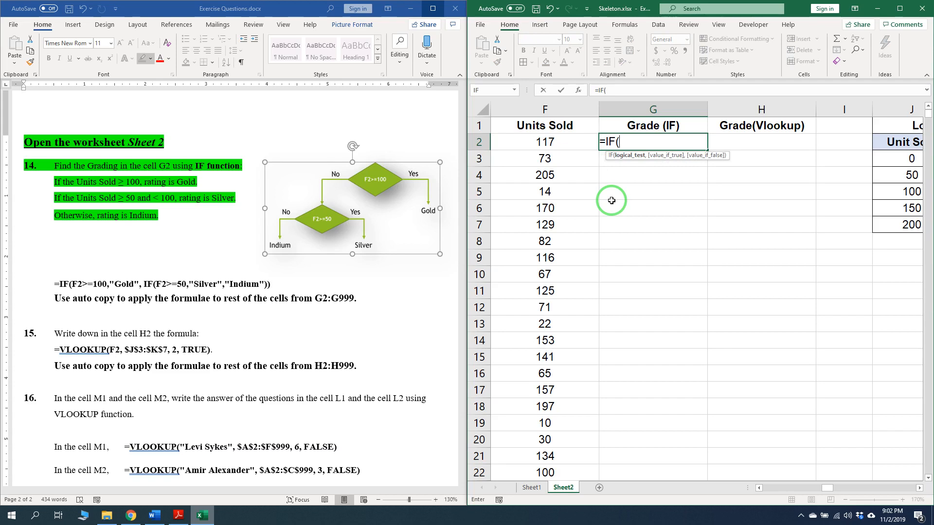
left_click(588, 146)
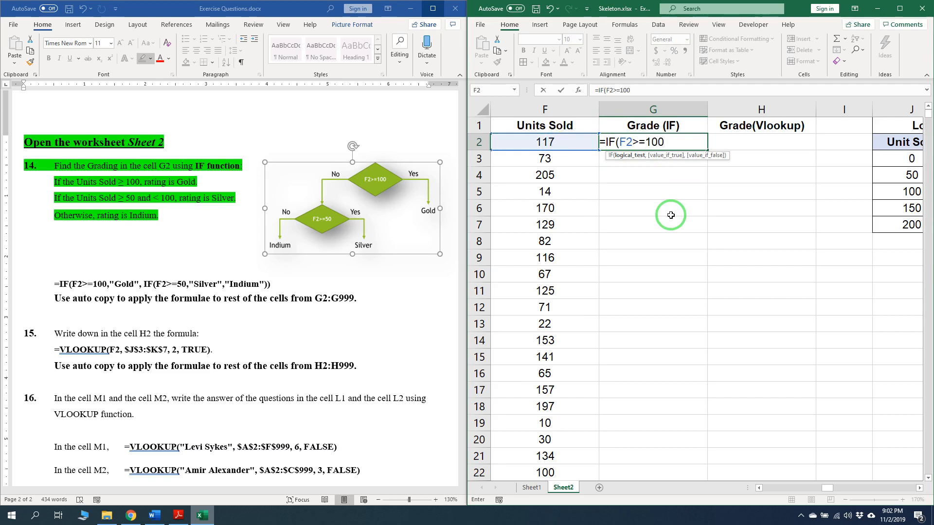
type(">=100,")
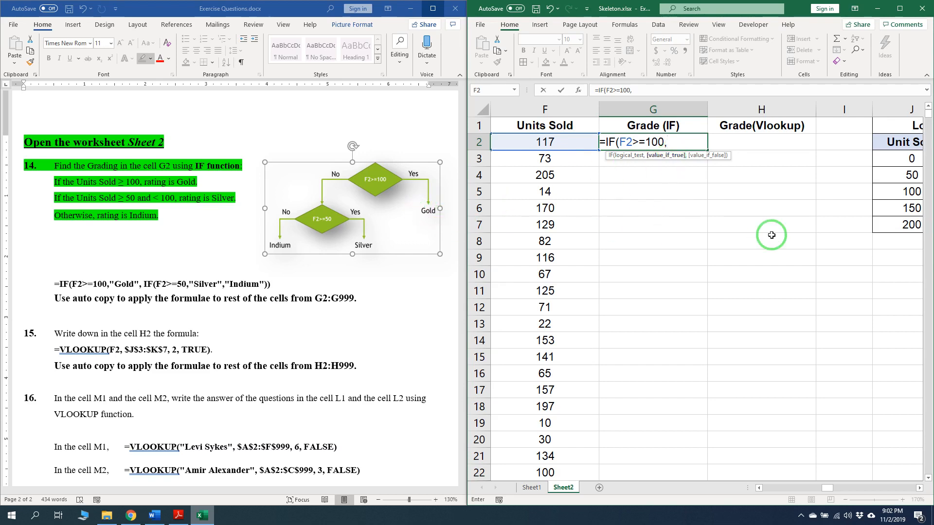
type("\"Gold\",")
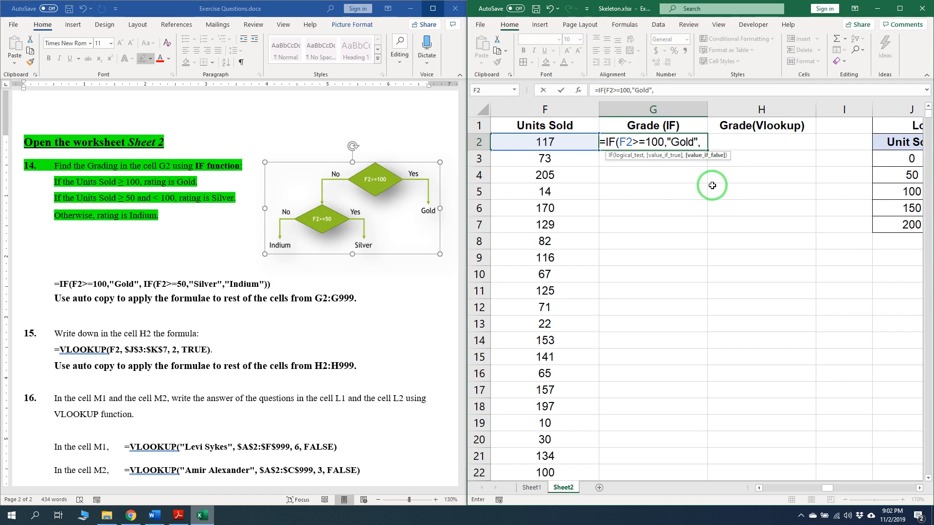
Complete the G2 formula with a nested IF that returns "Silver" when F2>=50 and "Indium" otherwise.
type("IF(")
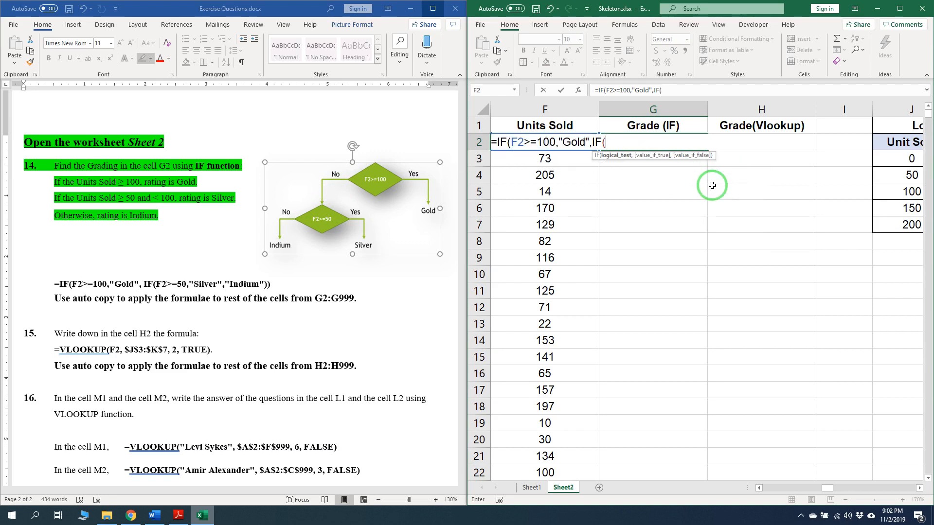
type("F2>=50,\"Silver\",")
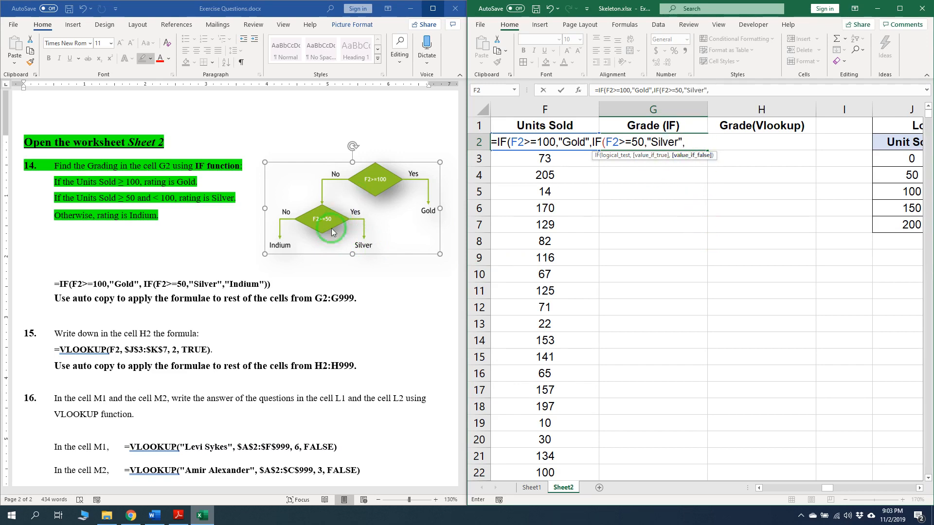
type("\"Indium\"")
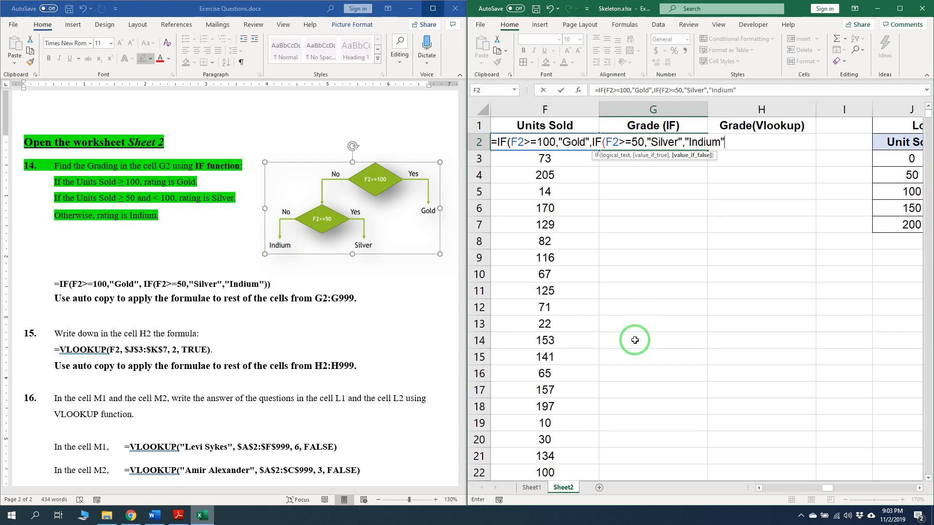
type(")")
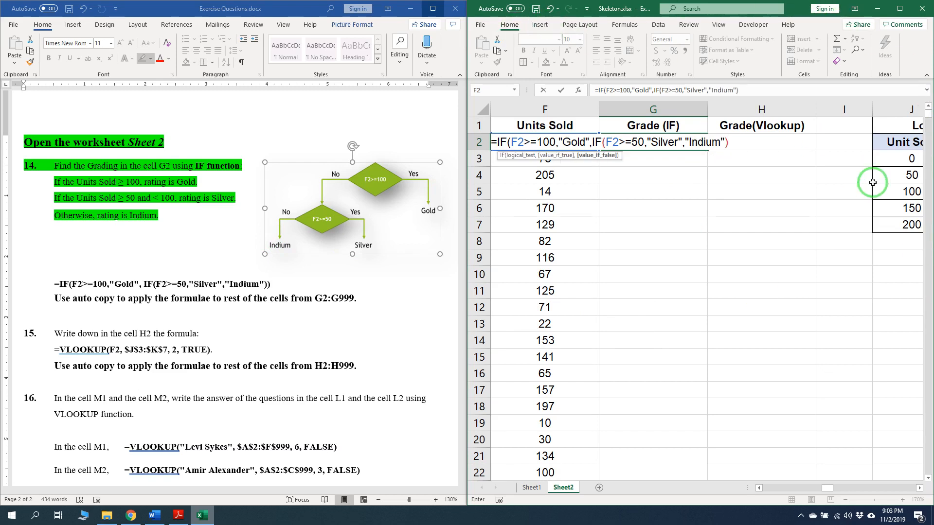
type(")")
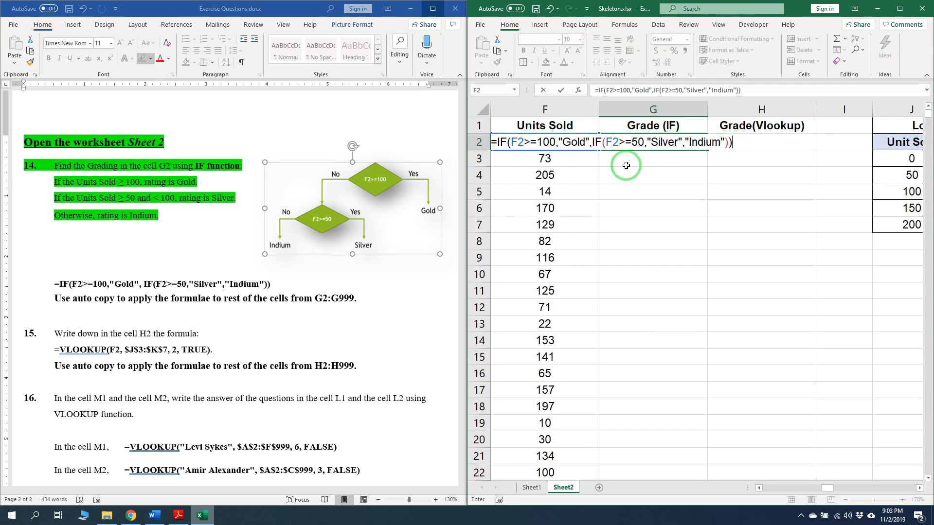
key("Return")
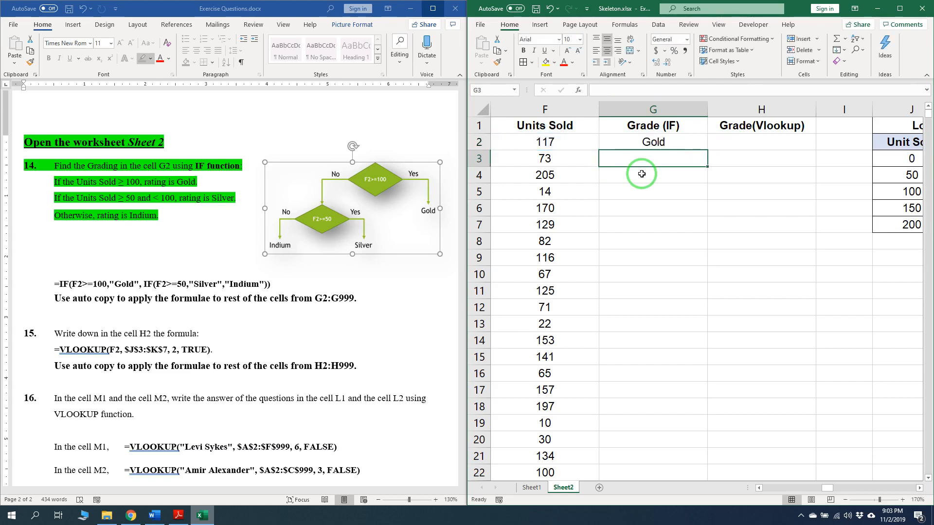
Fill the IF formula from G2 down the Grade (IF) column to G999.
left_click(653, 142)
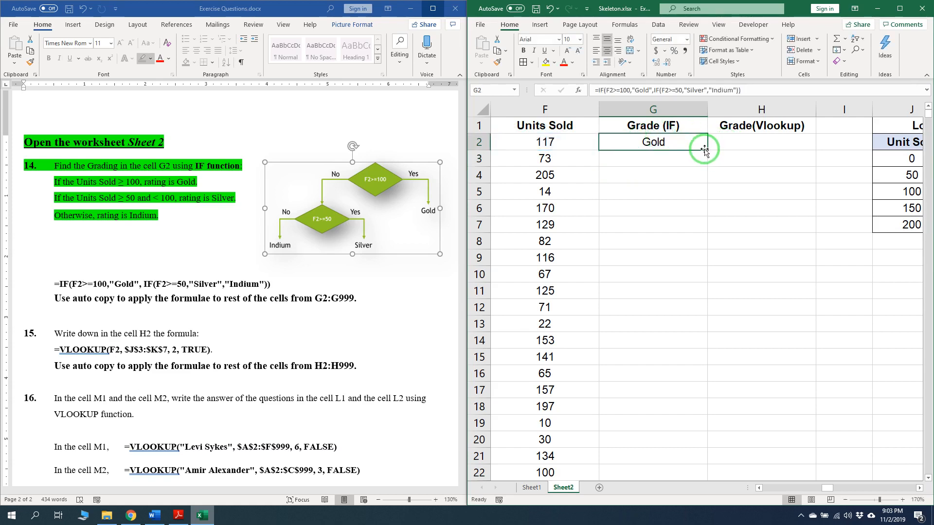
double_click(706, 150)
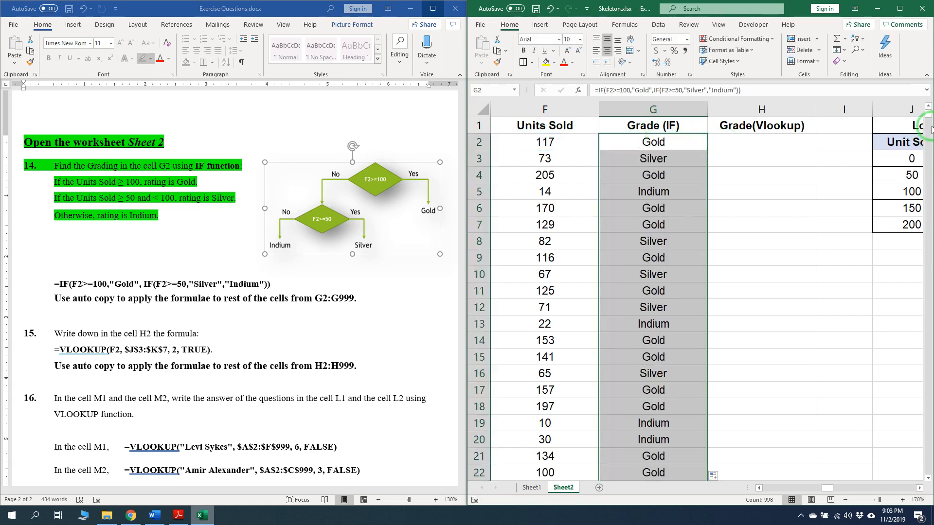
mouse_move(928, 116)
left_mouse_down()
mouse_move(926, 146)
mouse_move(927, 112)
left_mouse_up()
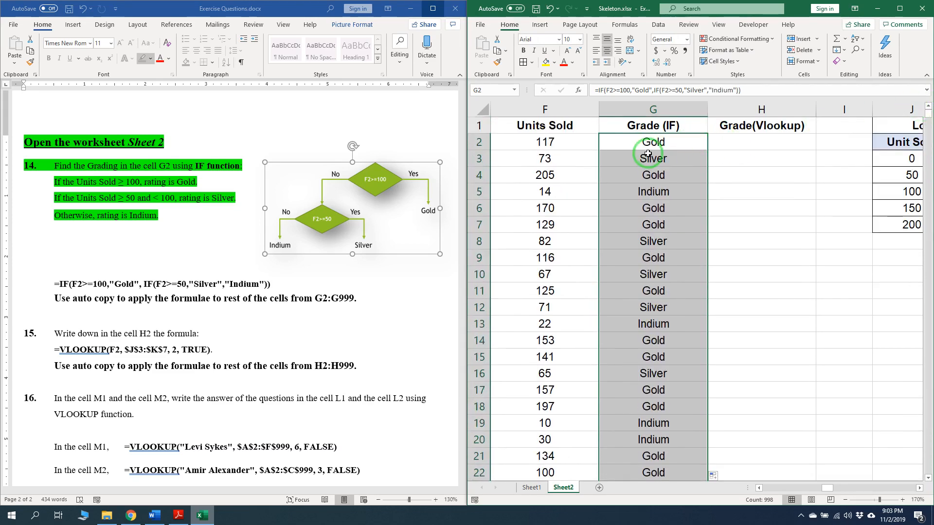
Highlight question 14's formula and auto copy instruction, plus all of question 15, in green in Exercise Questions.docx.
left_click_drag(366, 299, 34, 283)
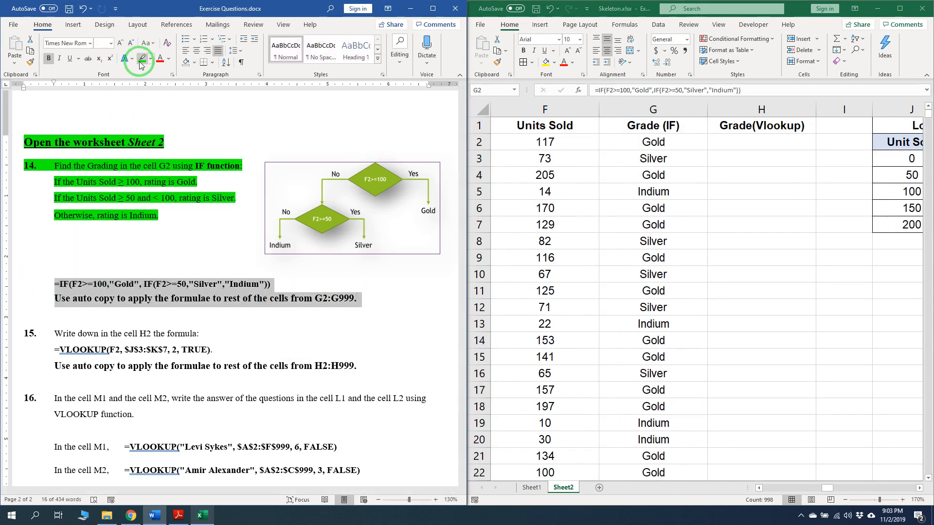
left_click(142, 58)
left_click(125, 278)
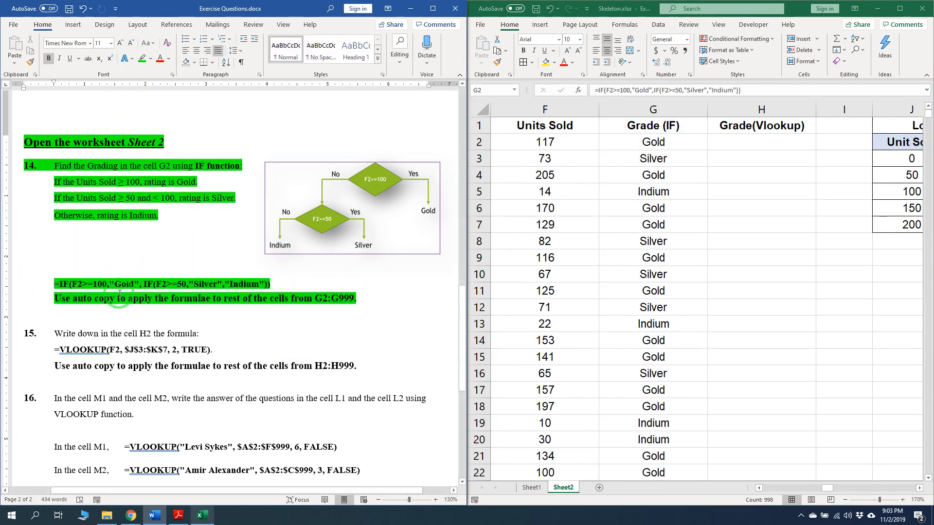
scroll(119, 293, "down", 5)
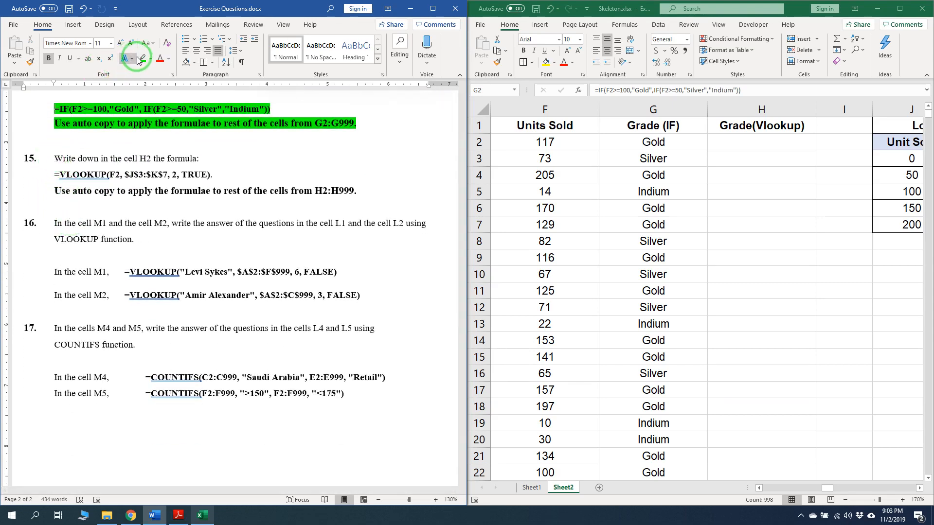
mouse_move(55, 160)
left_mouse_down()
mouse_move(204, 155)
mouse_move(212, 179)
mouse_move(374, 190)
left_mouse_up()
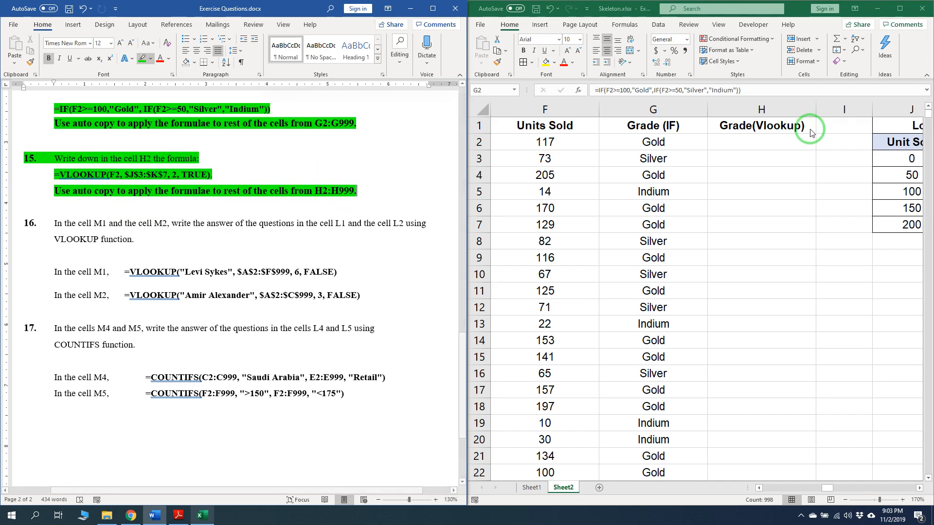
Examine the Units Sold column, cell H2 and the Lookup Table in Sheet2 for the VLOOKUP grading of question 15.
left_click(772, 130)
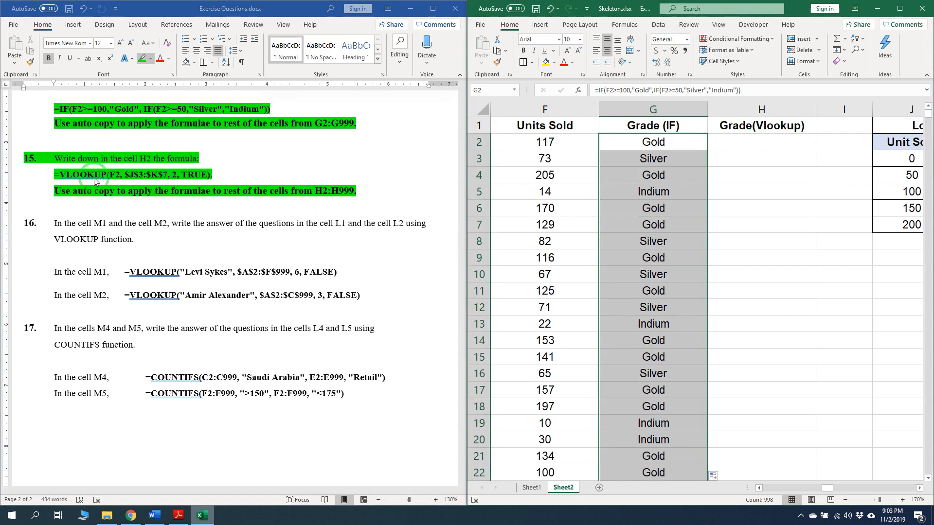
left_click(920, 489)
left_click(562, 148)
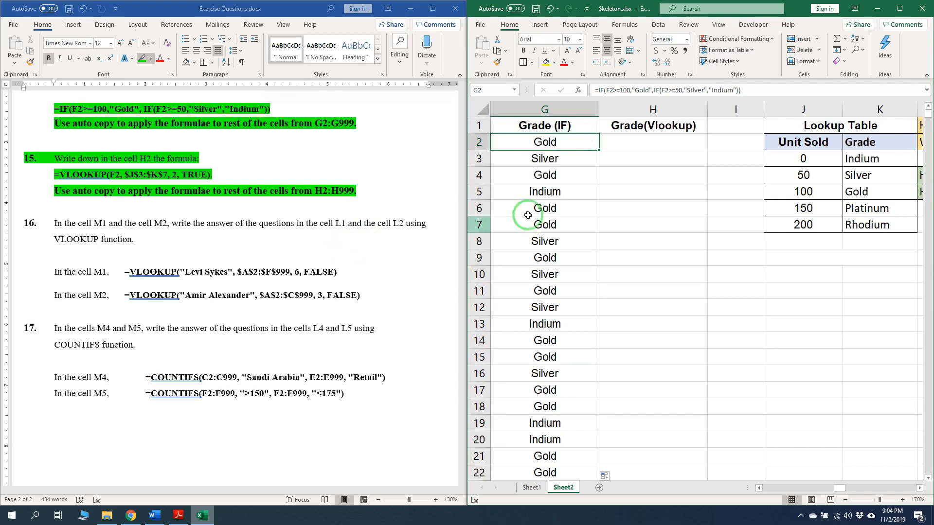
left_click(641, 141)
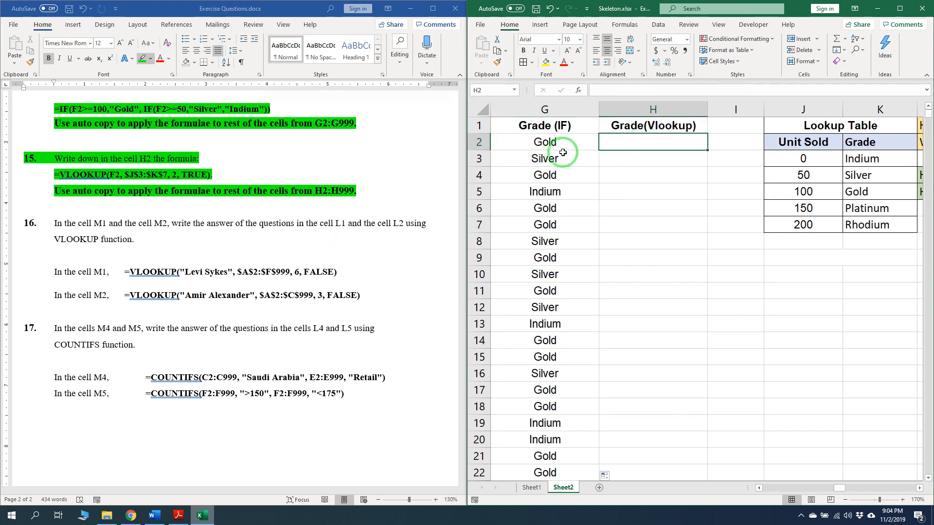
left_click(919, 488)
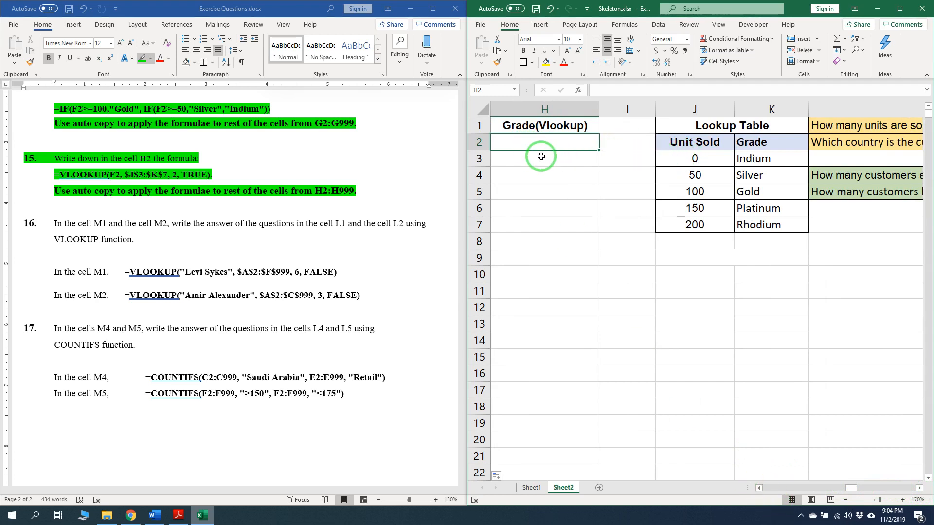
left_click(758, 488)
left_click(758, 488)
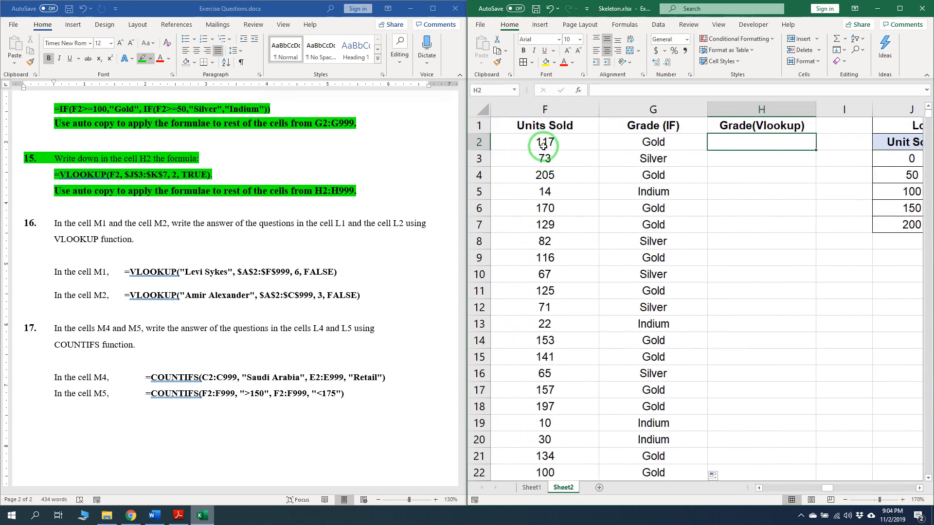
left_click_drag(543, 146, 775, 148)
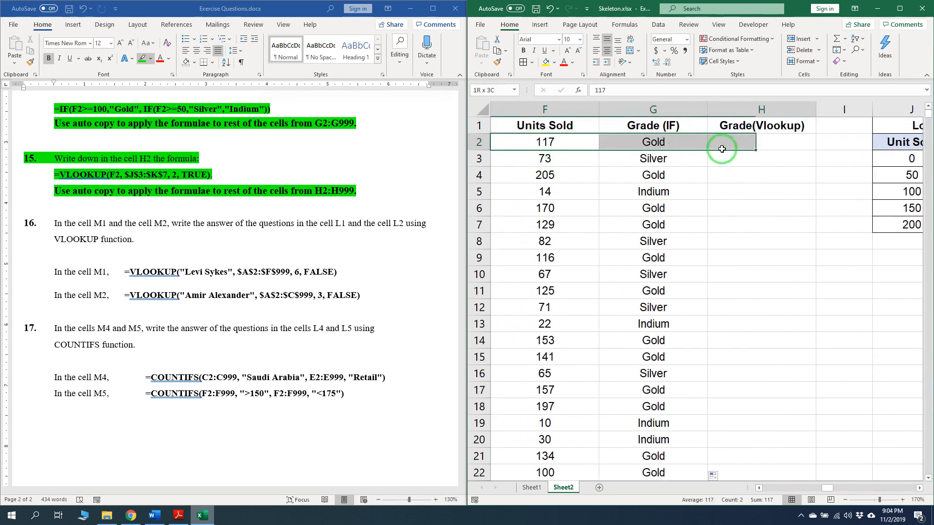
Start a VLOOKUP formula in H2 for the Lookup Table grading, with F2 as the lookup value.
left_click(919, 487)
left_click(919, 488)
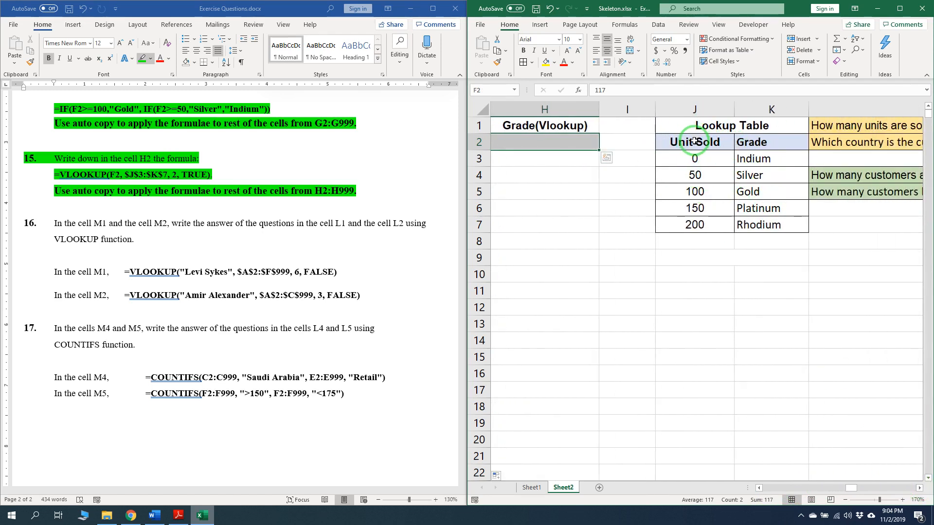
left_click_drag(698, 125, 757, 224)
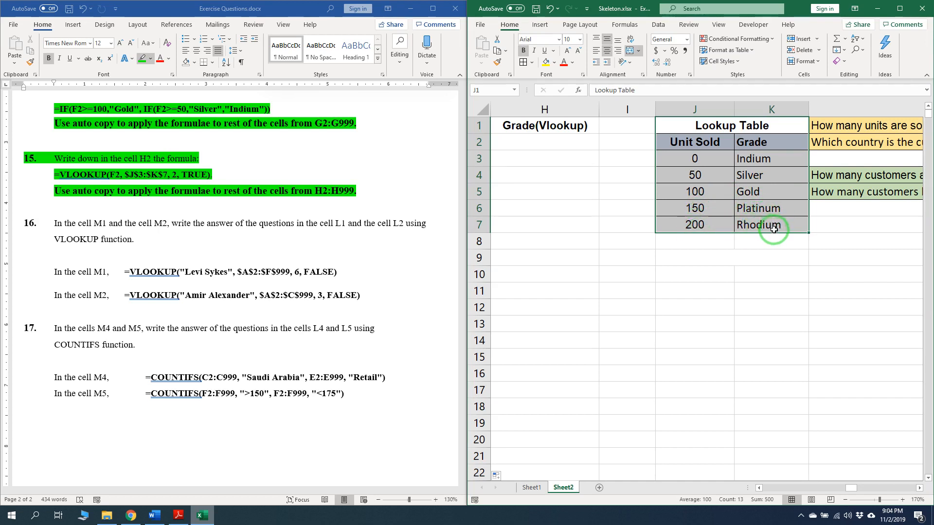
left_click(555, 140)
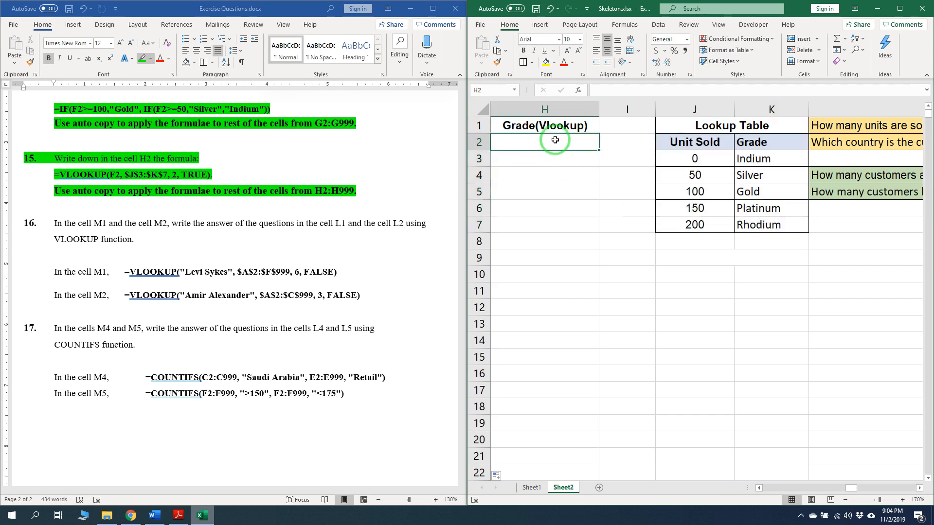
type("=b")
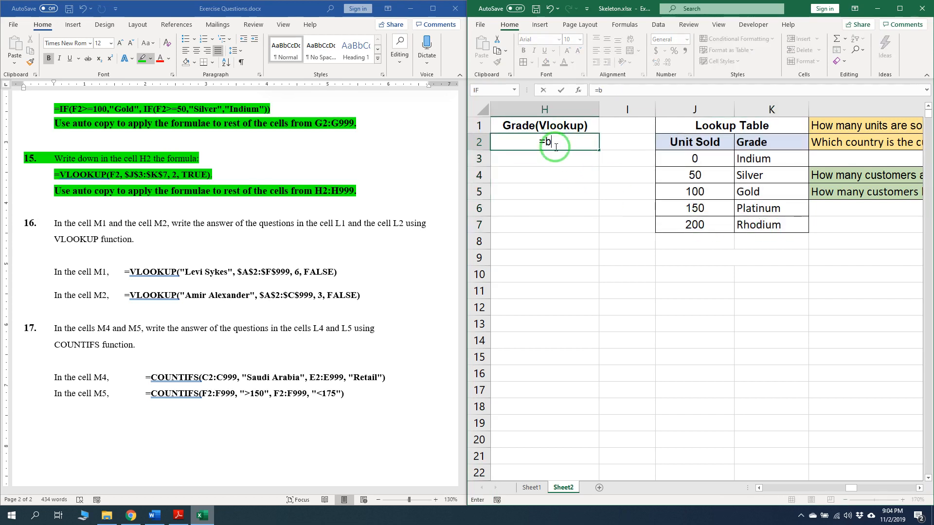
key("BackSpace")
type("vl")
key("Tab")
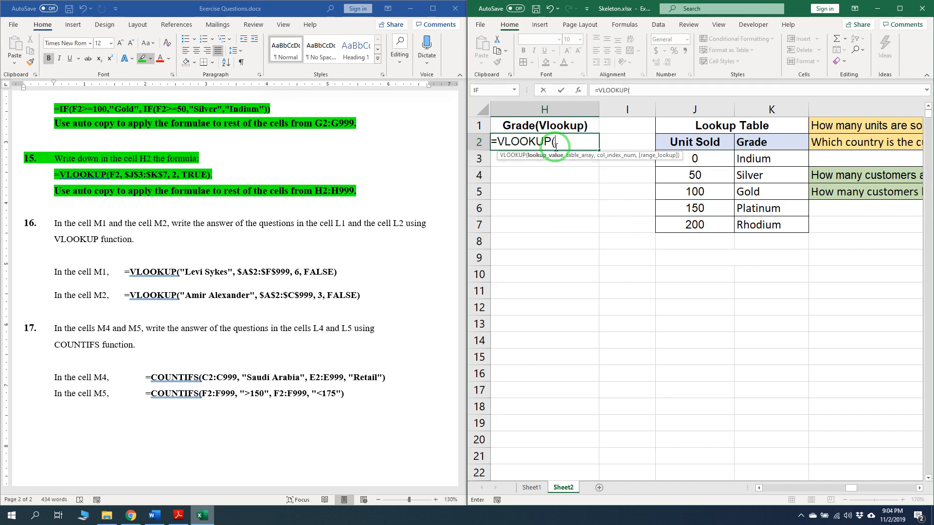
left_click(579, 90)
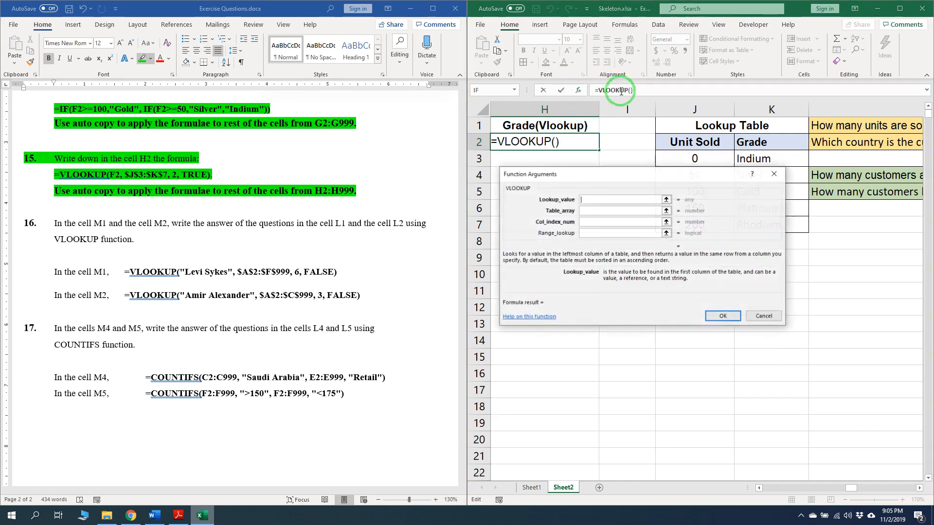
left_click_drag(690, 173, 717, 251)
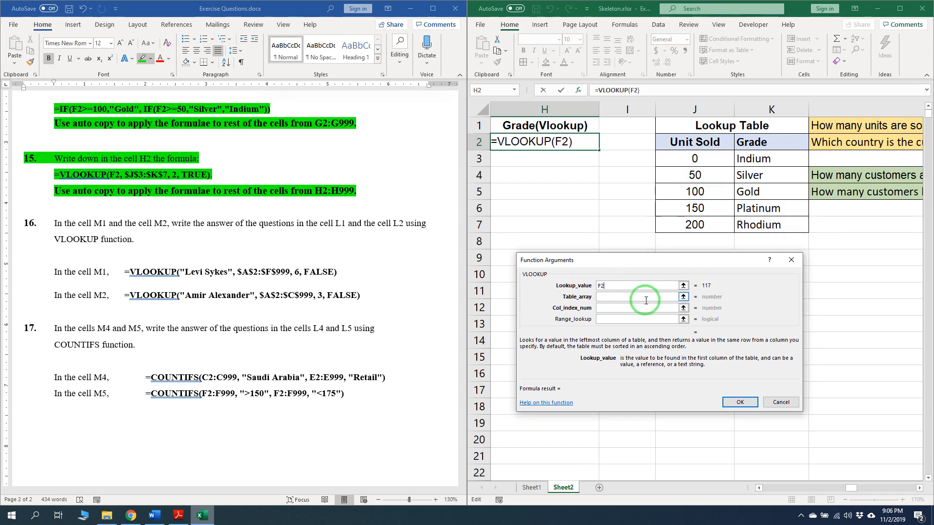
Set the H2 VLOOKUP's table array to the Lookup Table range J3:K7 with absolute references, $J$3:$K$7.
left_click(646, 300)
left_click_drag(696, 159, 765, 224)
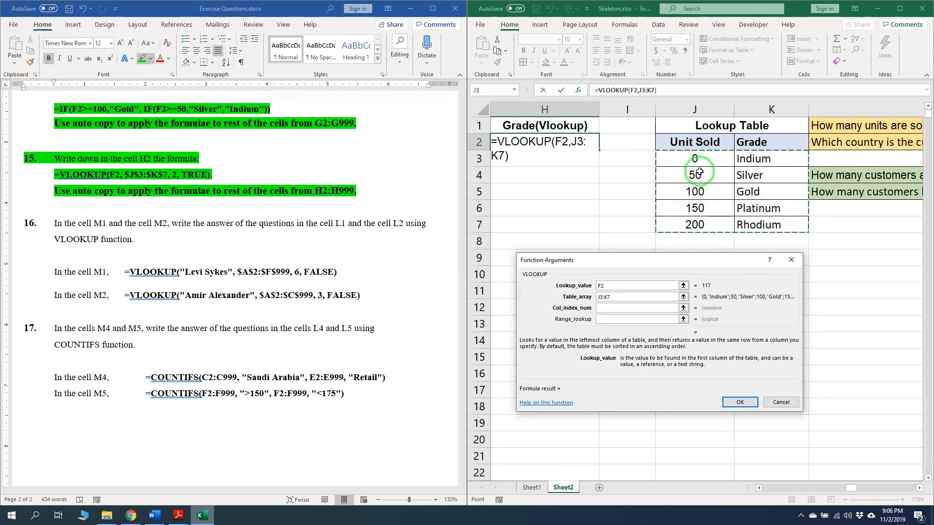
left_click(625, 307)
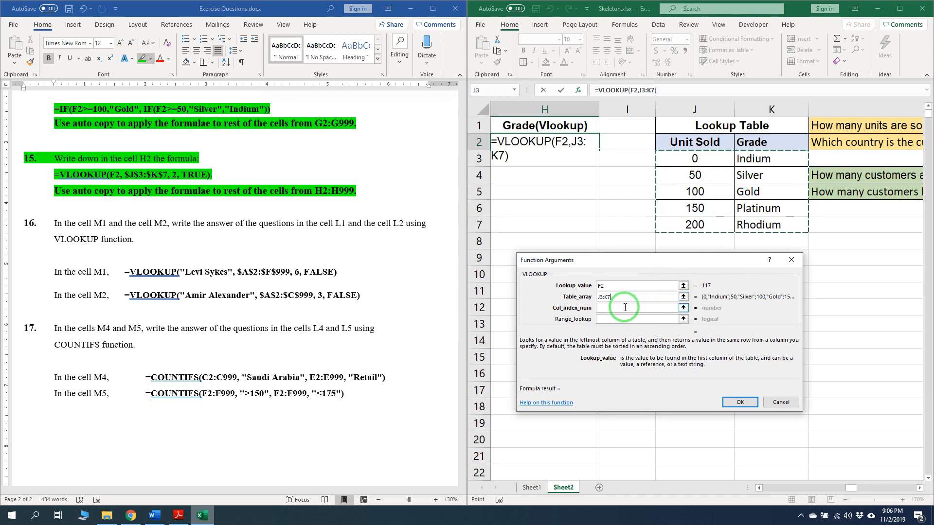
key("F4")
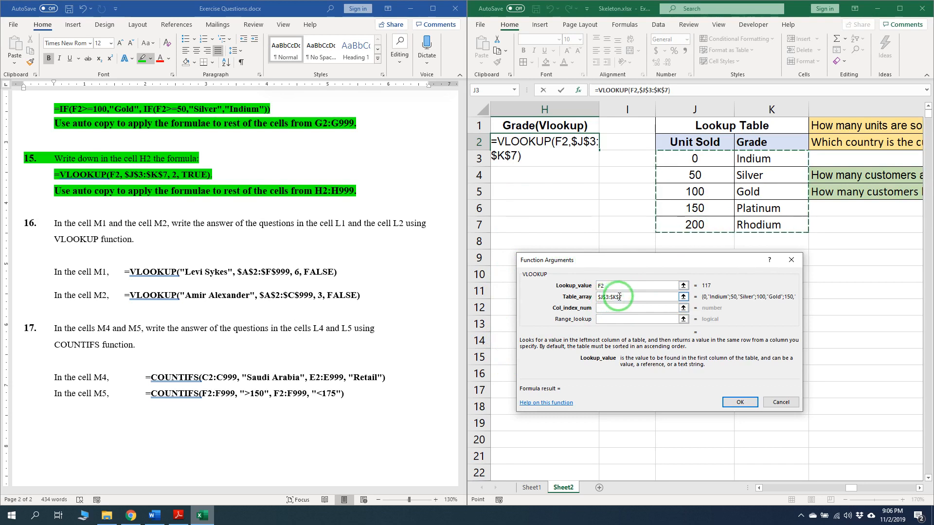
left_click_drag(689, 265, 756, 265)
left_click(645, 296)
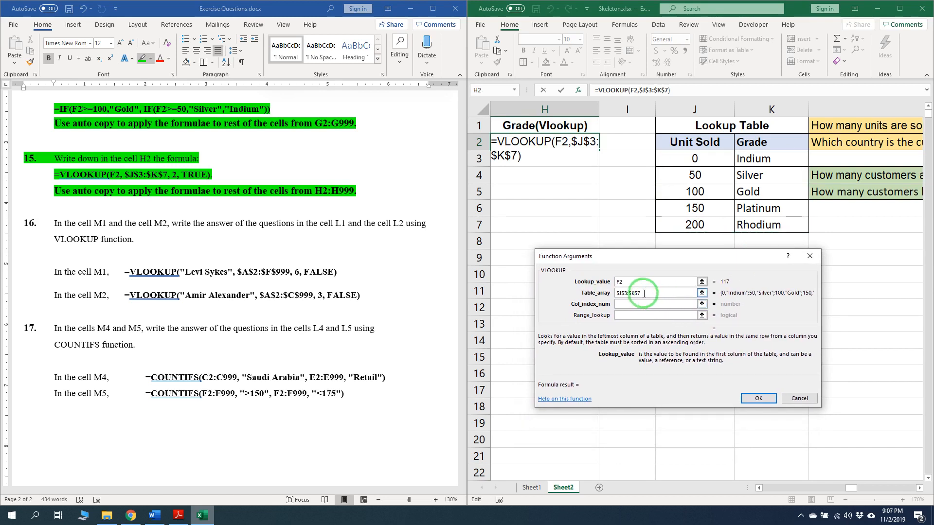
Complete the H2 VLOOKUP with column index 2 and range lookup True.
left_click(634, 305)
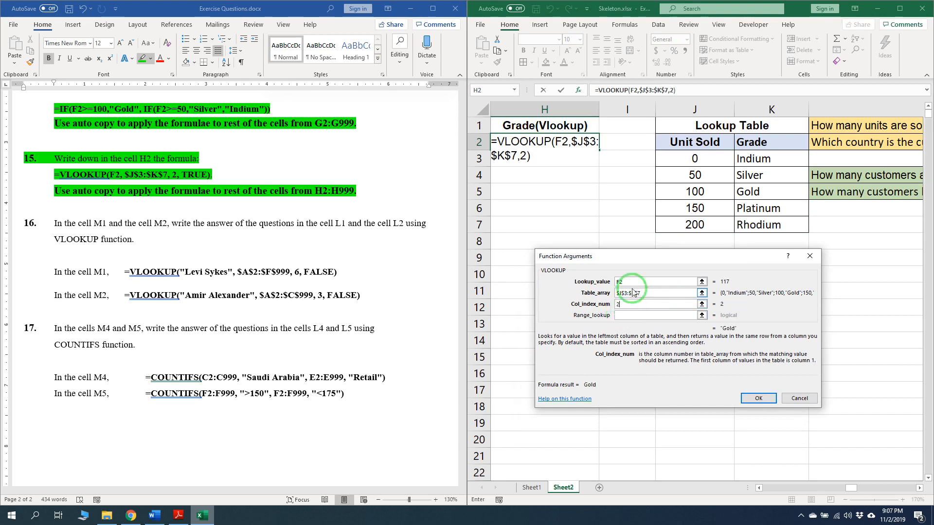
left_click_drag(659, 257, 659, 263)
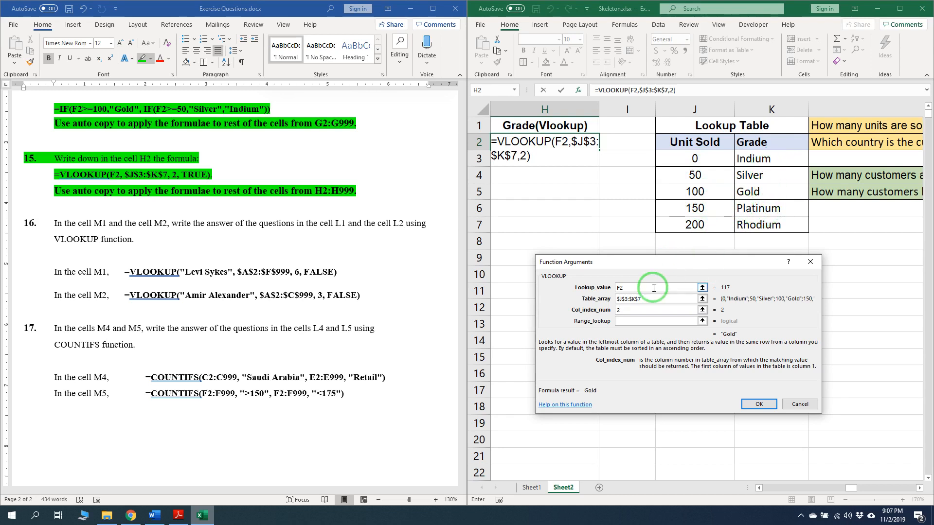
left_click(641, 321)
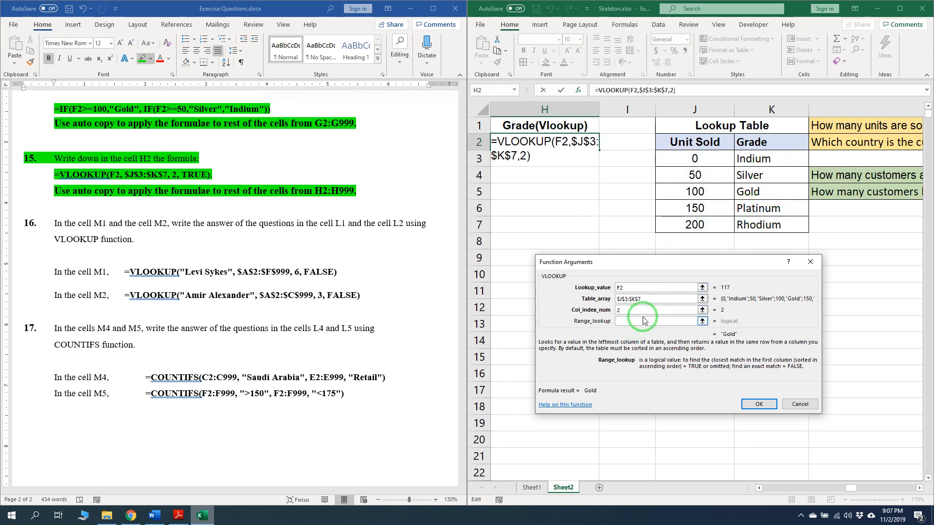
type("True")
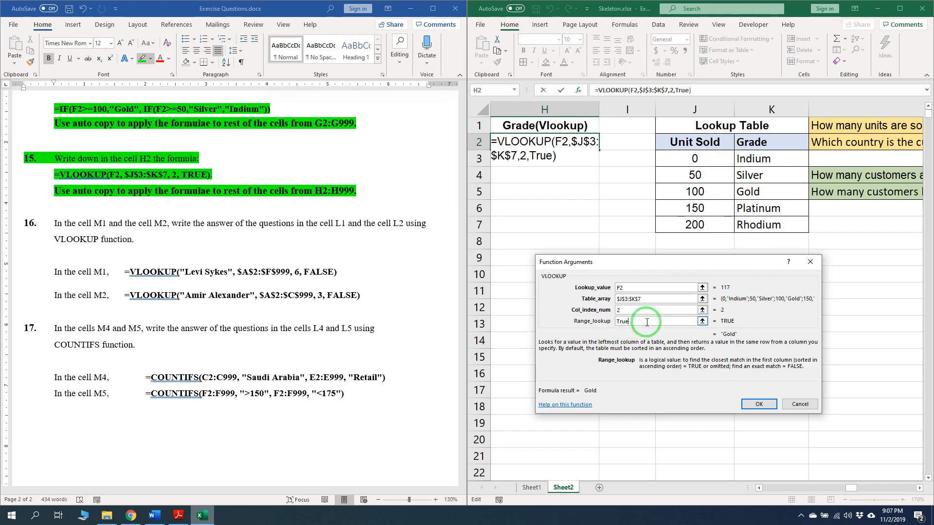
left_click(759, 404)
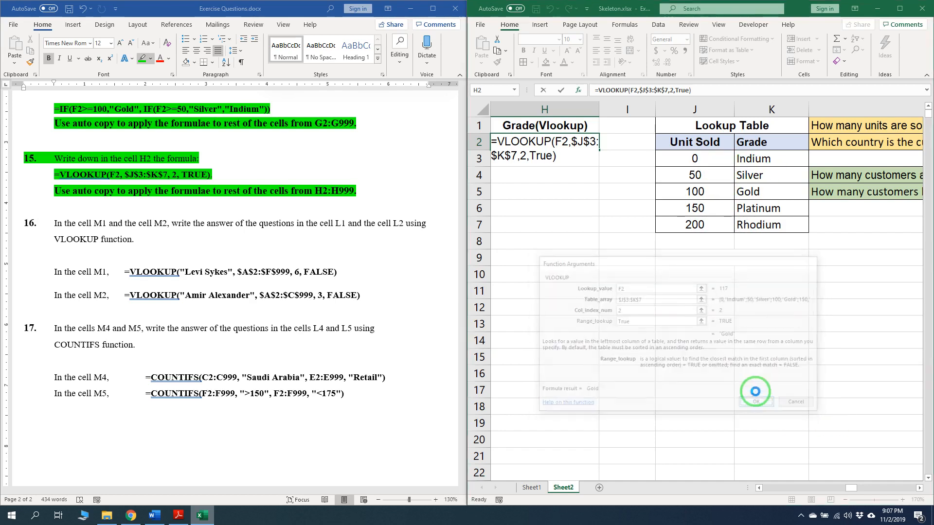
Fill the VLOOKUP formula from H2 down the Grade(Vlookup) column to H999.
left_click(759, 487)
left_click(759, 488)
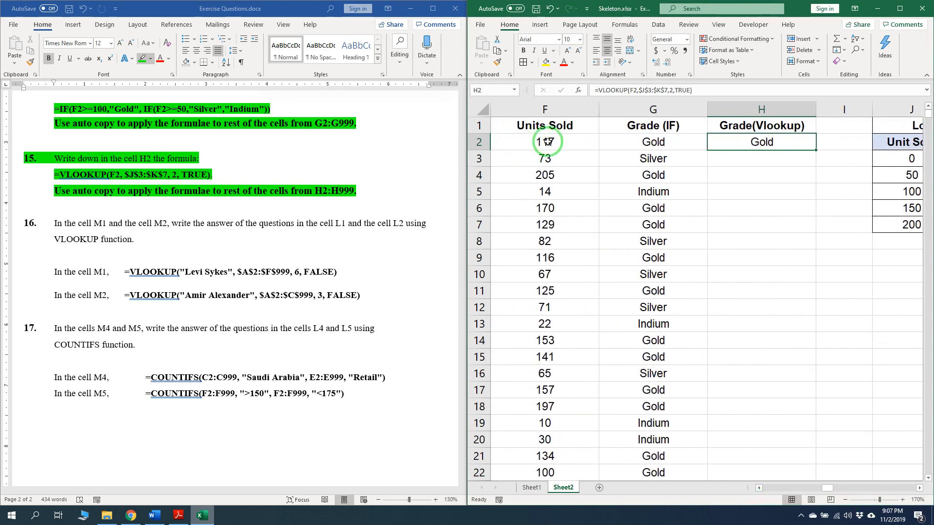
double_click(816, 151)
left_click(766, 158)
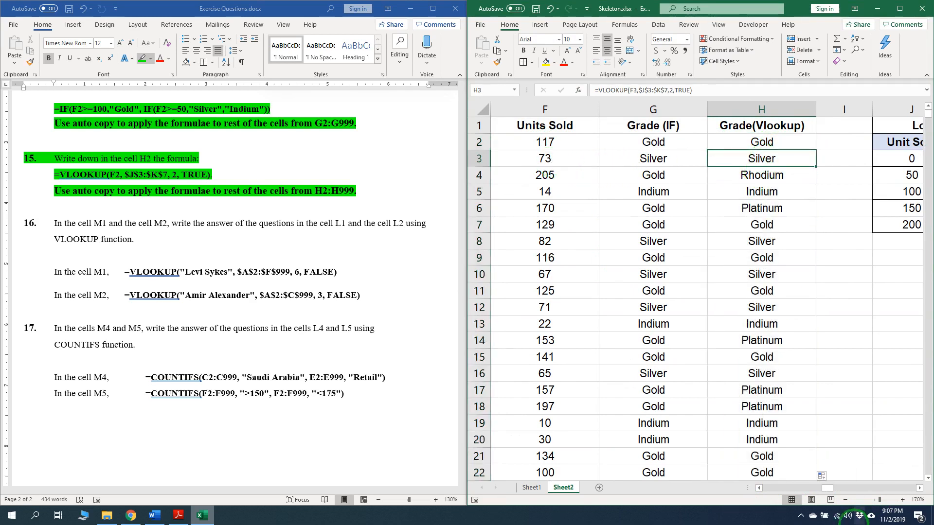
Compare the IF and VLOOKUP grades in row 4 with the Lookup Table, and view the questions in column L.
left_click(919, 487)
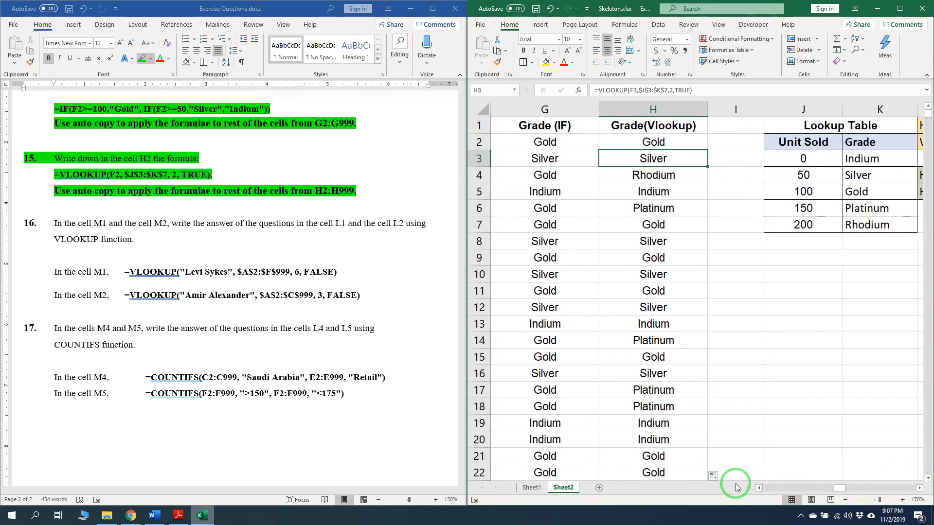
left_click(759, 487)
left_click_drag(550, 175, 727, 178)
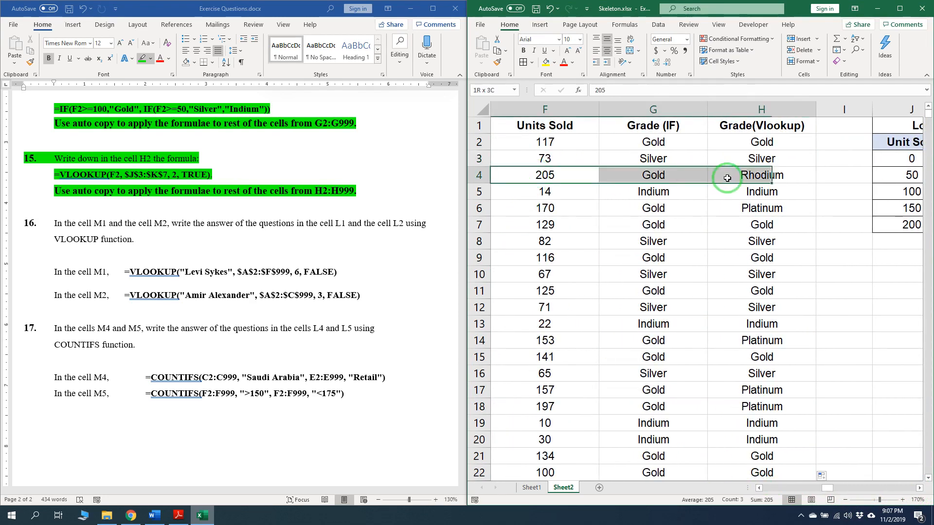
left_click(919, 488)
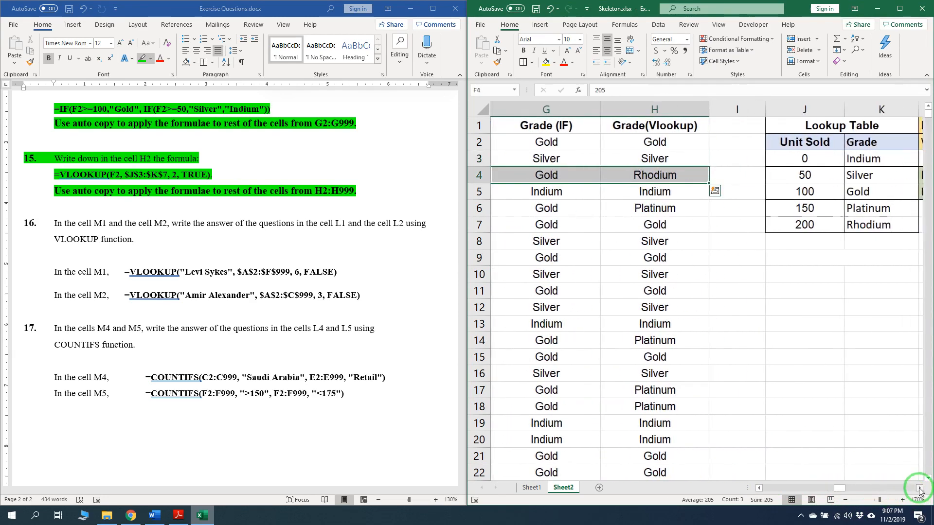
left_click(820, 239)
left_click(660, 178)
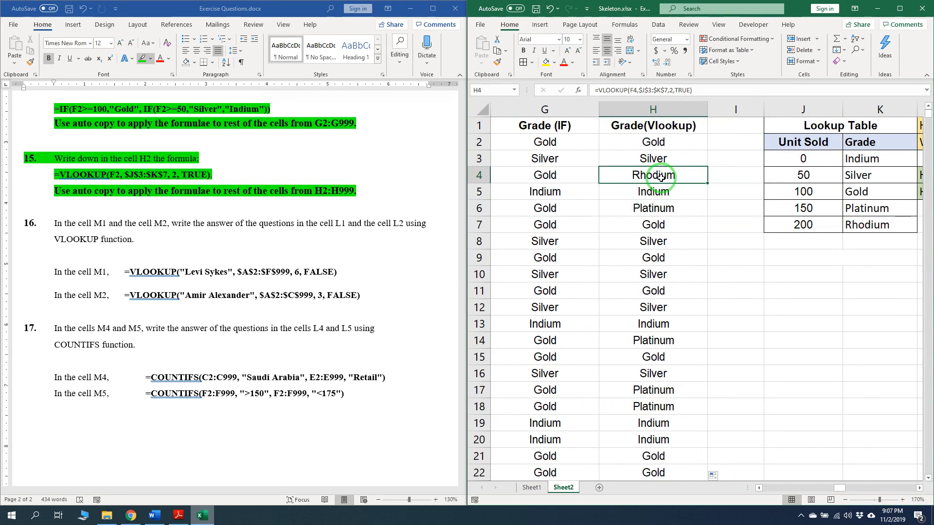
left_click(919, 488)
left_click(919, 488)
left_click(919, 488)
left_click(919, 487)
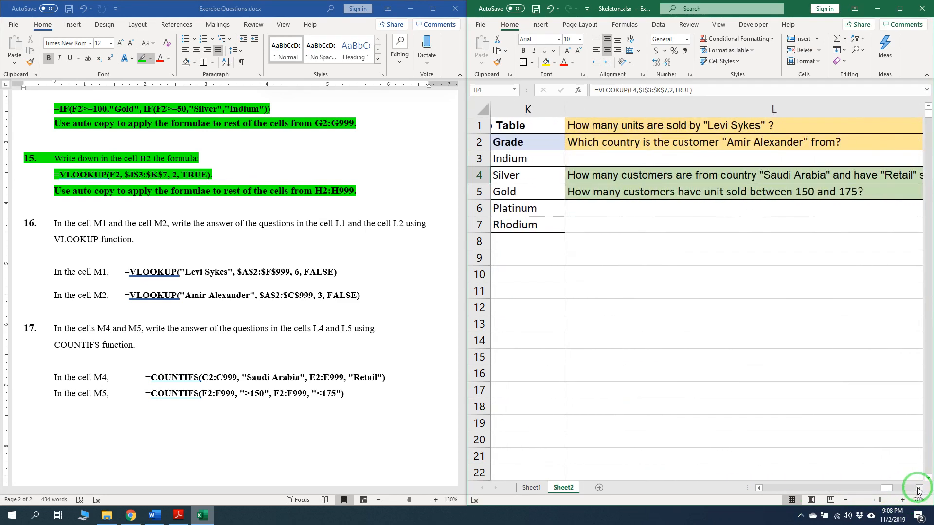
Highlight question 16 and its two VLOOKUP formulas in green in Exercise Questions.docx.
left_click(136, 242)
left_click_drag(55, 223, 158, 246)
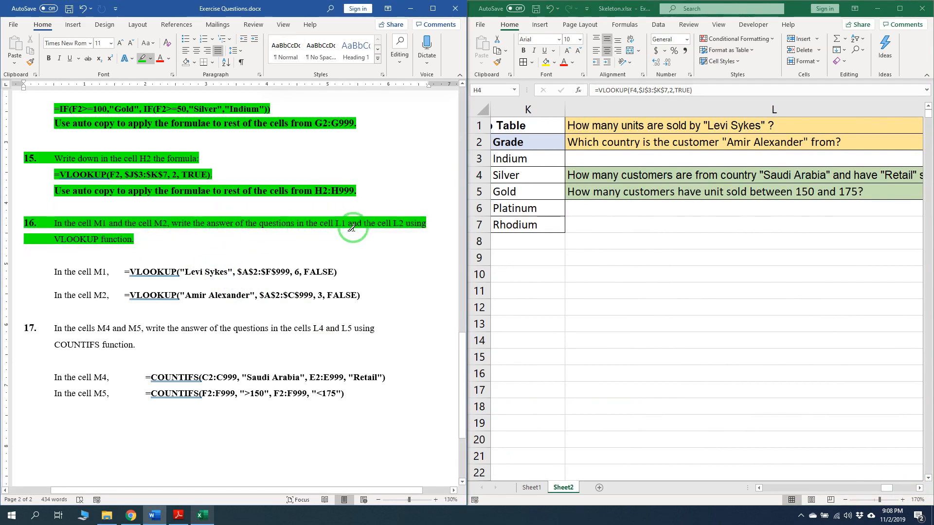
mouse_move(54, 258)
left_mouse_down()
mouse_move(127, 285)
mouse_move(365, 301)
mouse_move(357, 303)
left_mouse_up()
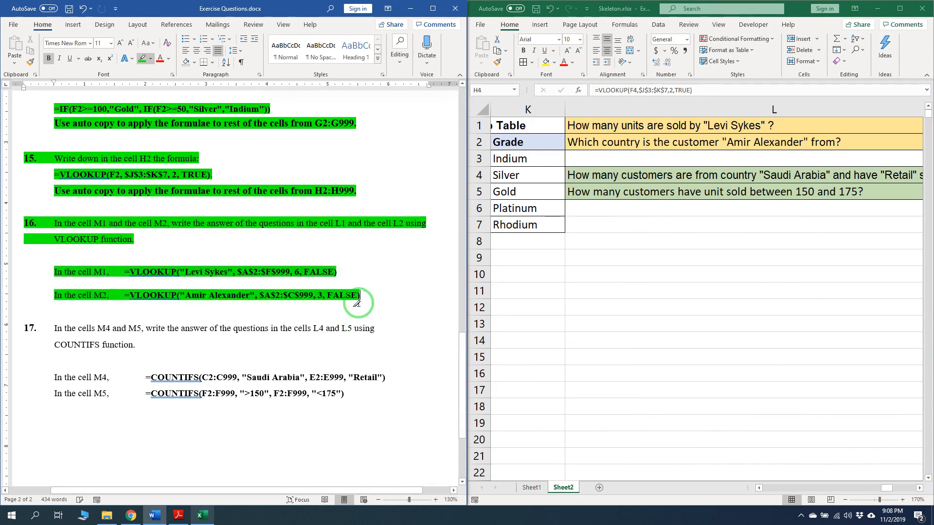
Narrow column L in Skeleton.xlsx and wrap its text so the questions fit beside column M.
left_click(919, 487)
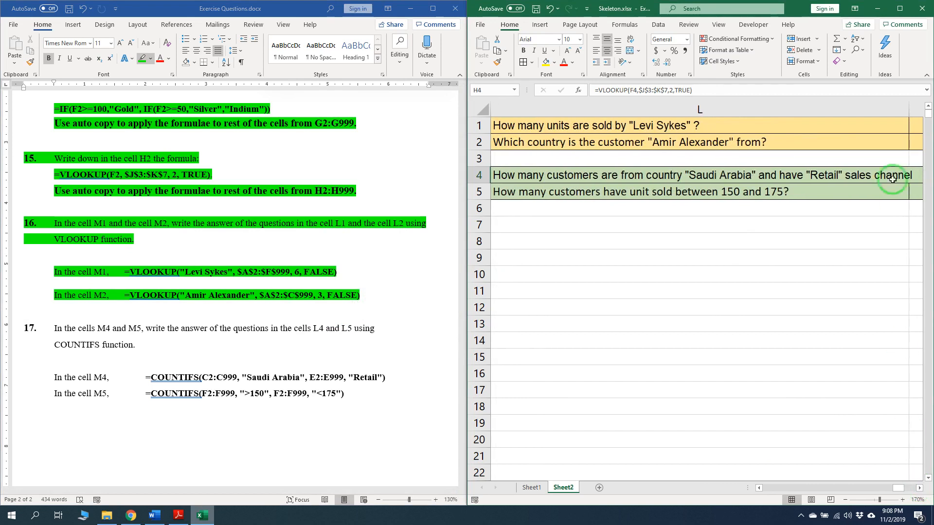
left_click_drag(907, 109, 662, 110)
left_click(603, 108)
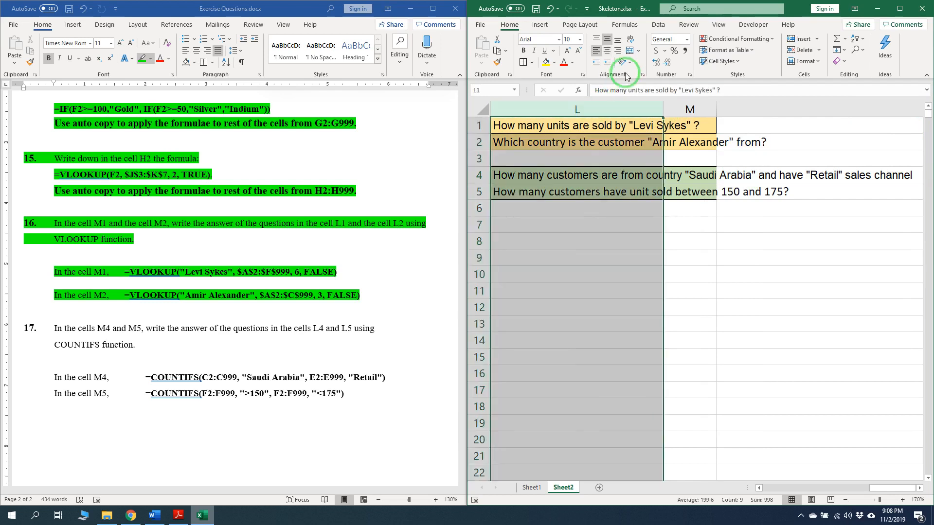
left_click(631, 43)
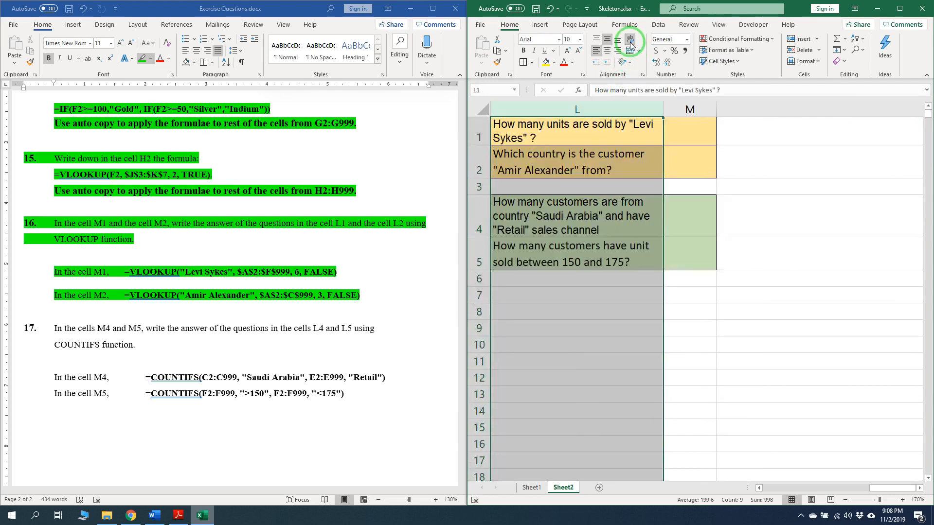
Start a VLOOKUP formula in M1 with the customer name from the L1 question as the lookup value.
left_click(683, 126)
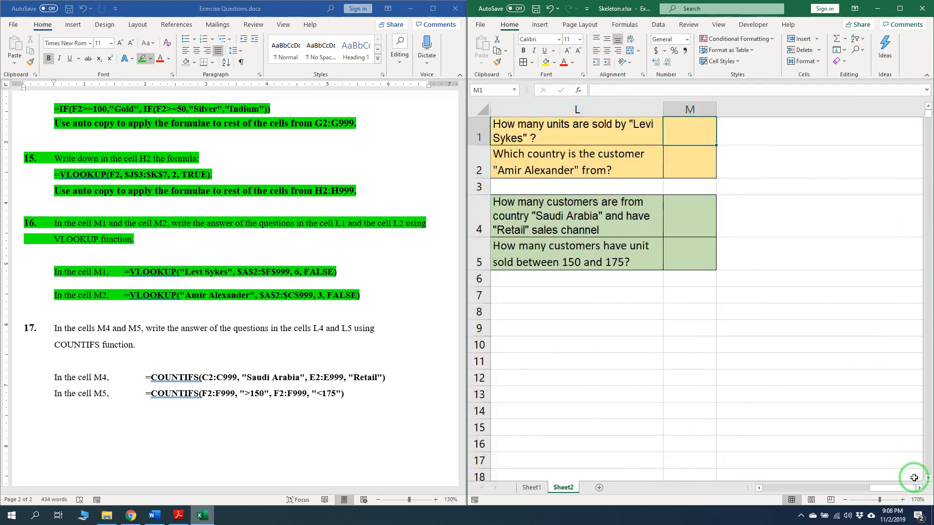
left_click(903, 500)
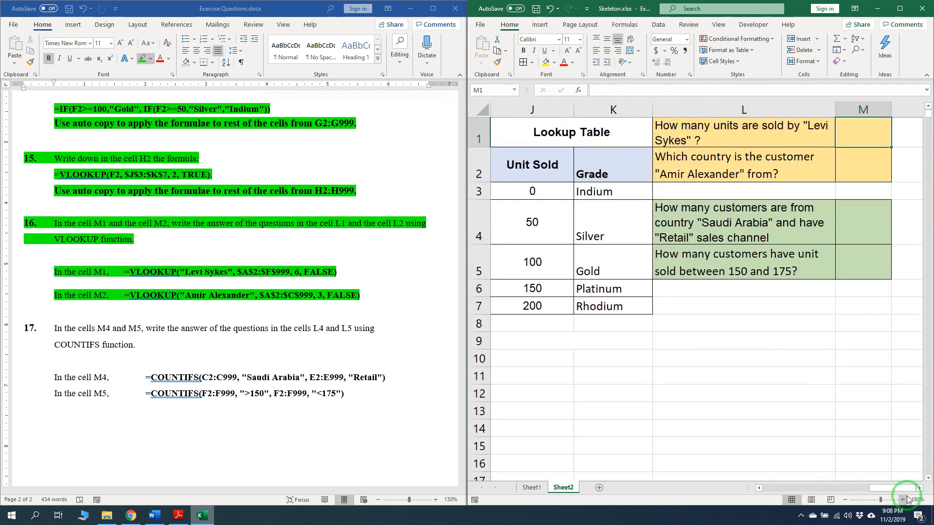
left_click(919, 488)
left_click(919, 488)
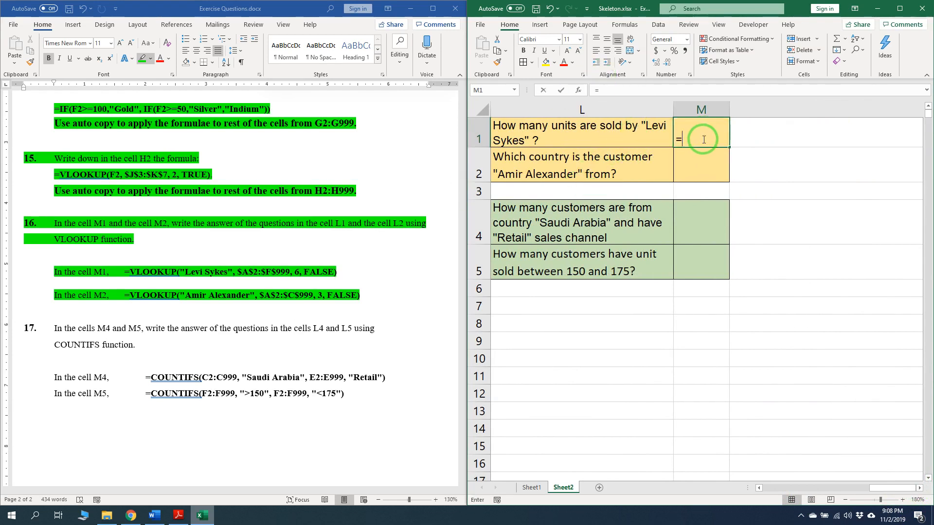
type("vl")
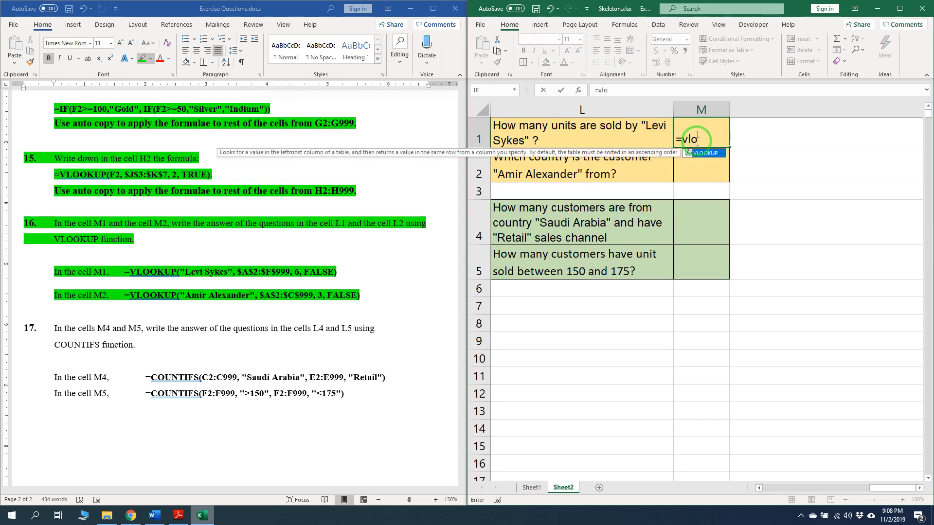
type("o")
key("Tab")
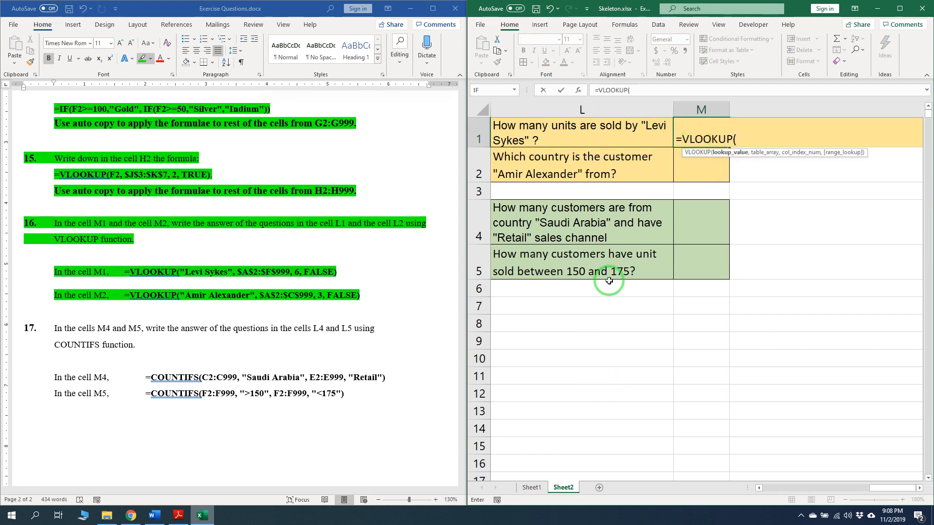
left_click(578, 90)
left_click_drag(687, 263, 696, 249)
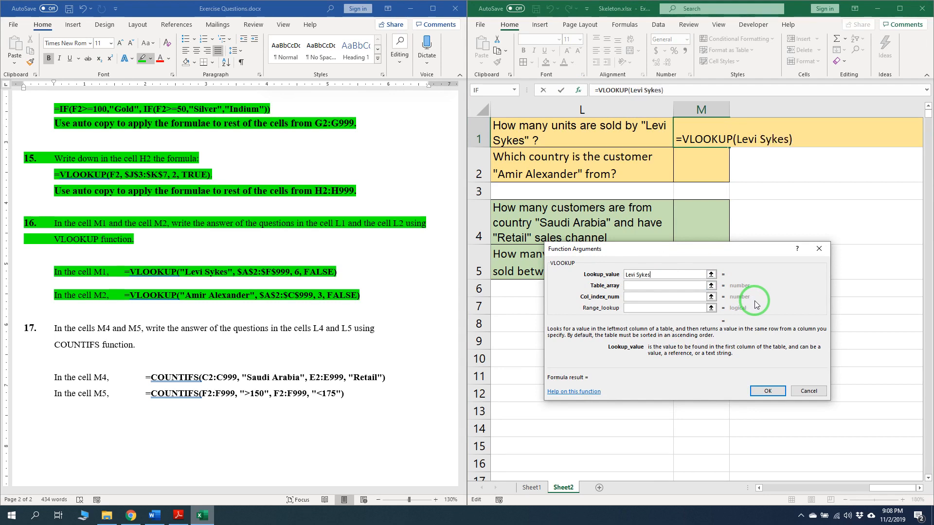
Use columns A through F, Customer Name to Units Sold, as the table array of the VLOOKUP in M1.
left_click(691, 286)
left_click_drag(901, 499, 781, 493)
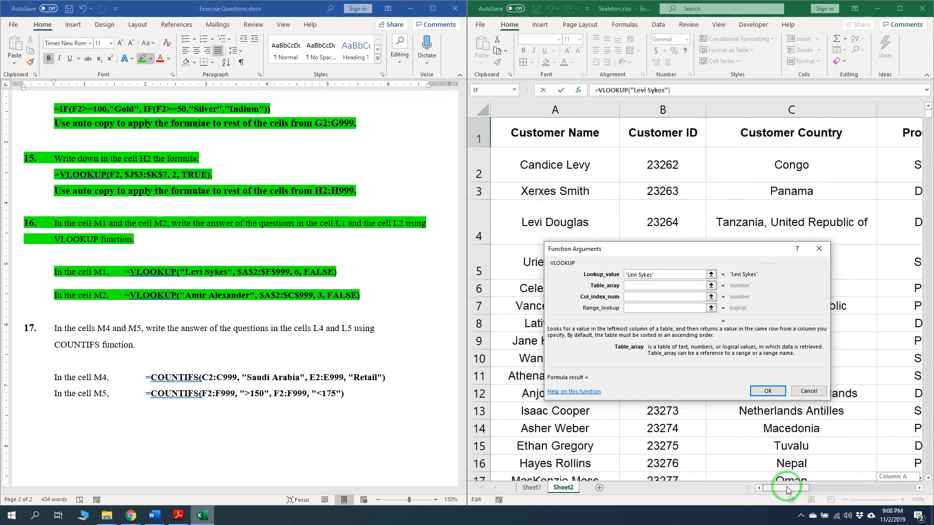
left_click_drag(707, 247, 694, 291)
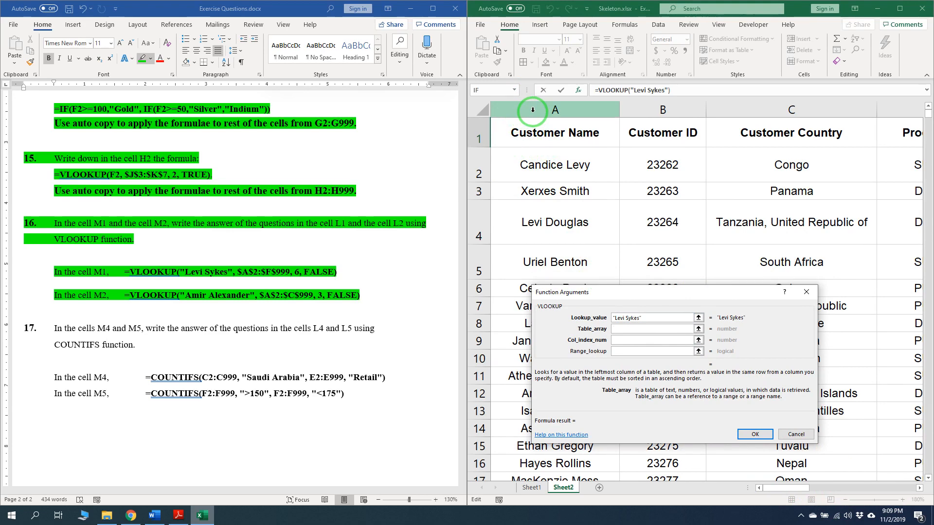
left_click_drag(778, 488, 817, 480)
left_click(694, 101)
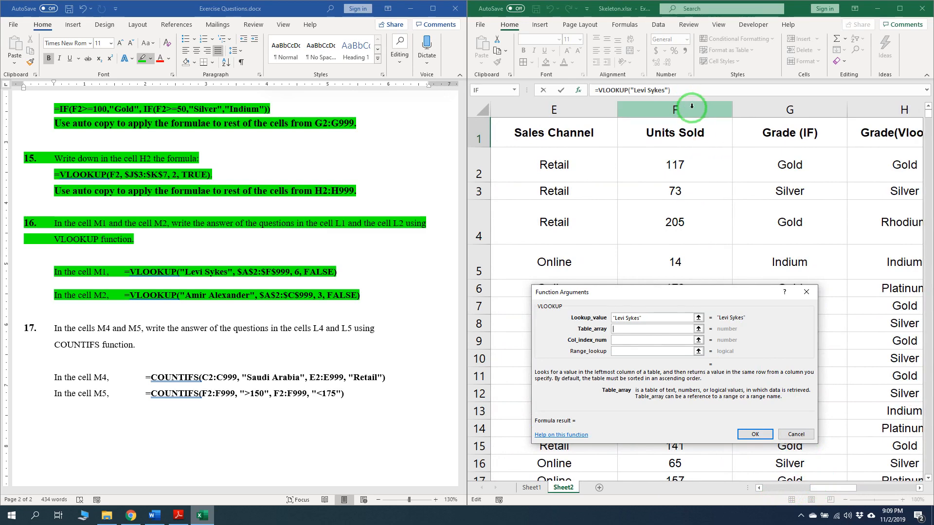
left_click_drag(827, 488, 773, 488)
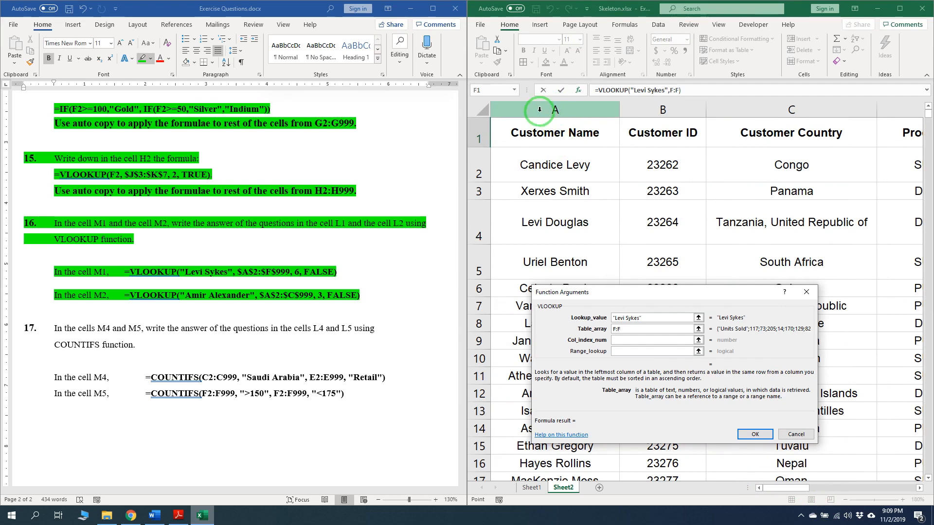
left_click_drag(539, 109, 606, 140)
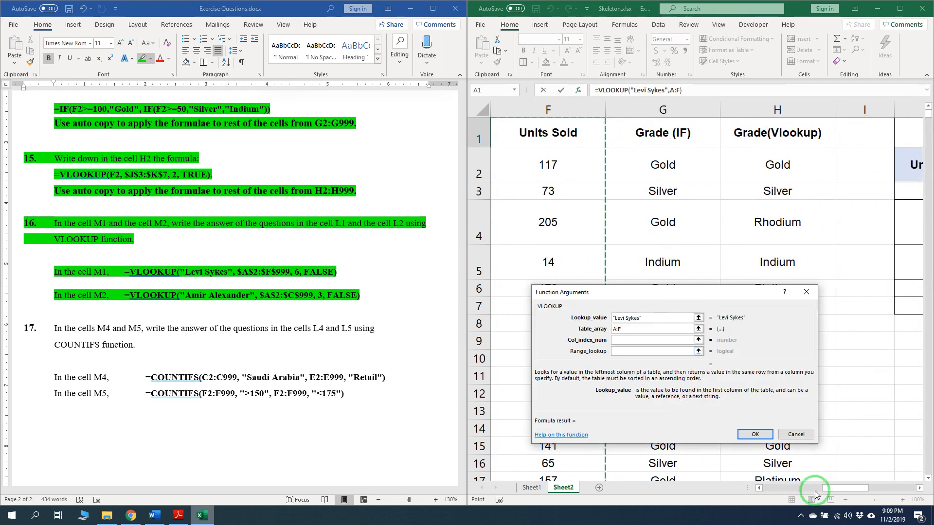
left_click_drag(855, 488, 750, 486)
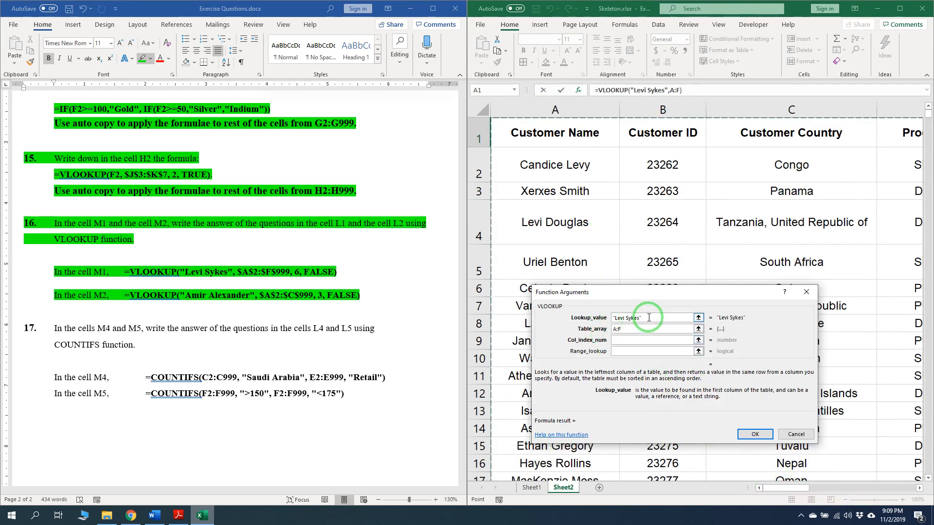
Limit the table array of the M1 VLOOKUP to the data rows A2:F999.
left_click_drag(634, 319, 616, 324)
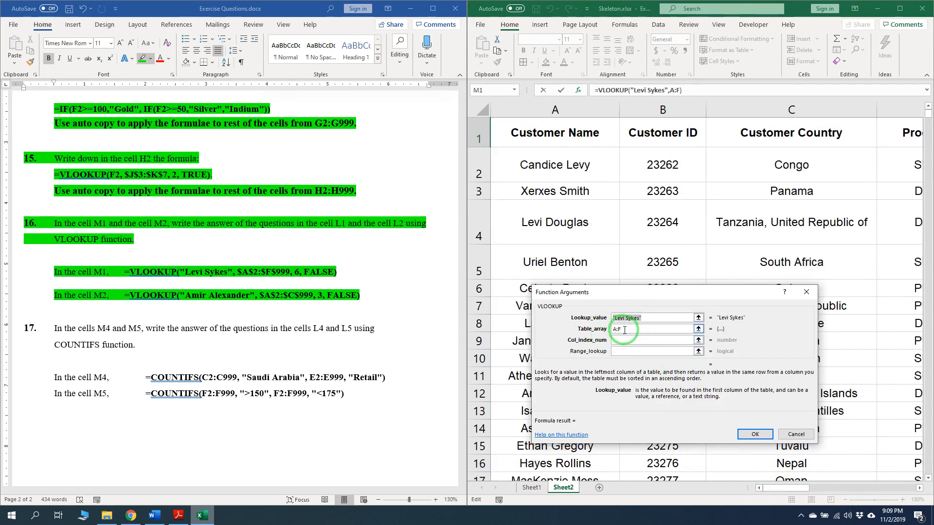
left_click(624, 330)
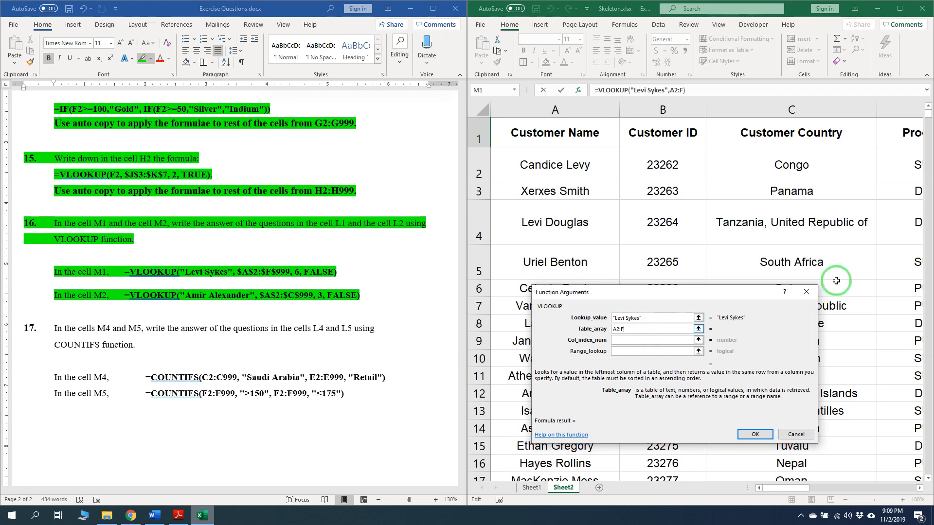
left_click_drag(927, 116, 918, 95)
left_click_drag(726, 296, 742, 283)
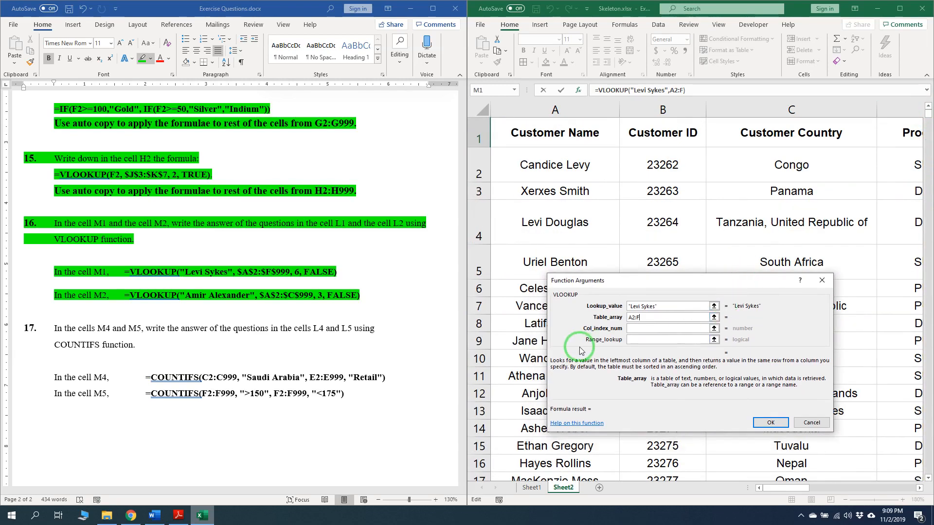
left_click(650, 318)
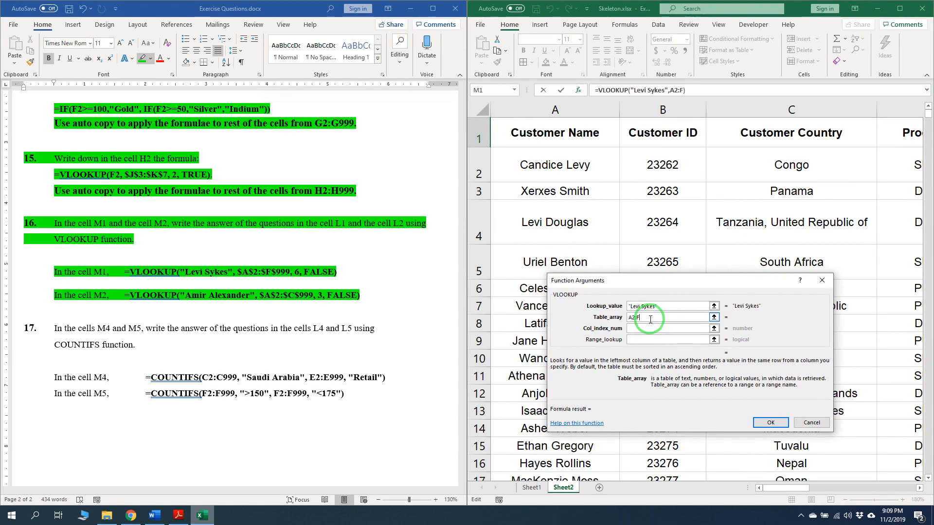
type("999")
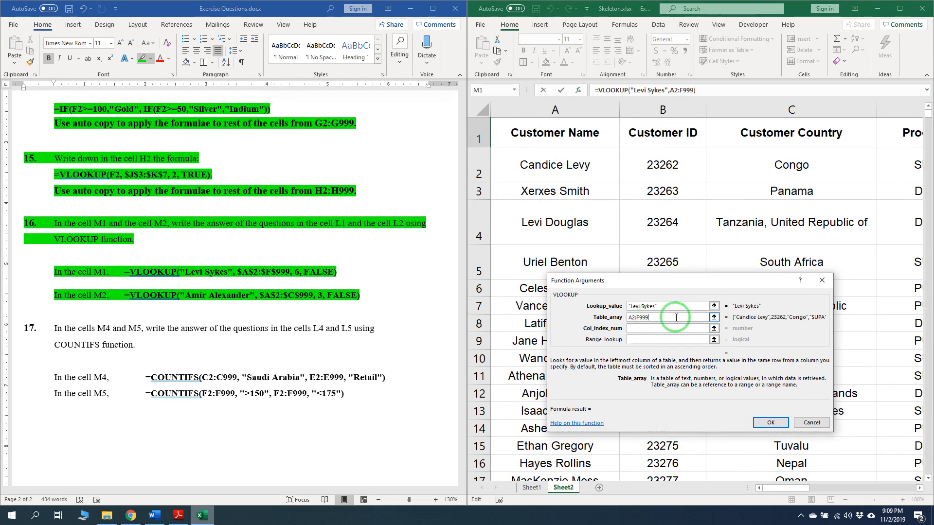
Set the column index number of the M1 VLOOKUP to 6 for the Units Sold column.
left_click(650, 328)
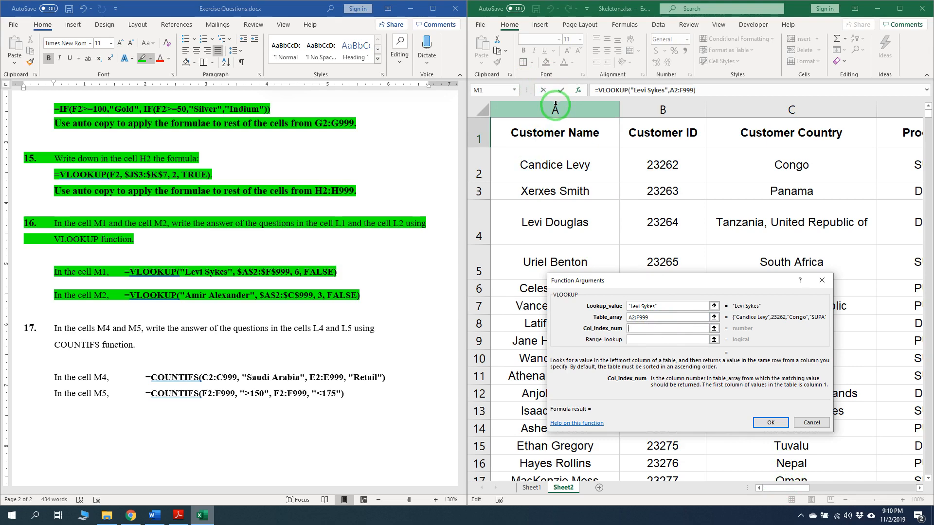
left_click(662, 110)
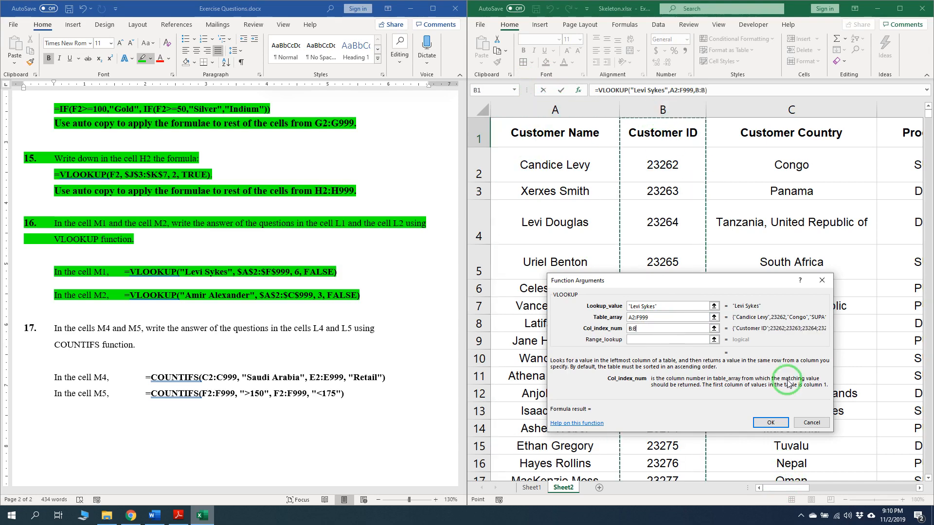
left_click_drag(794, 489, 830, 492)
left_click(799, 109)
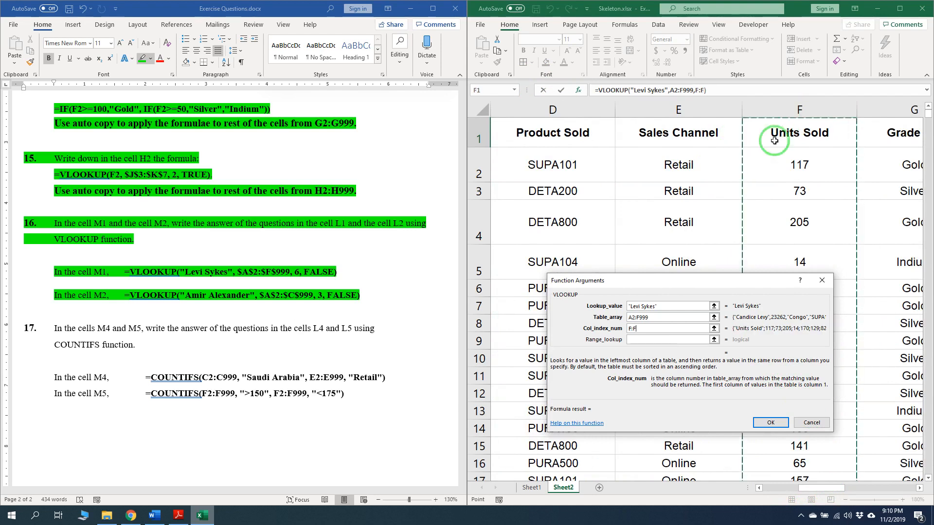
left_click_drag(635, 333, 617, 331)
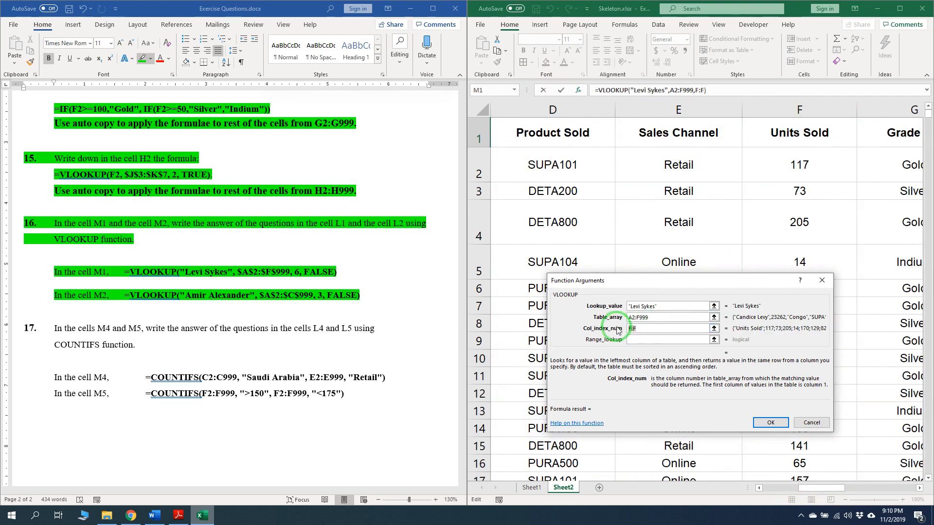
type("6")
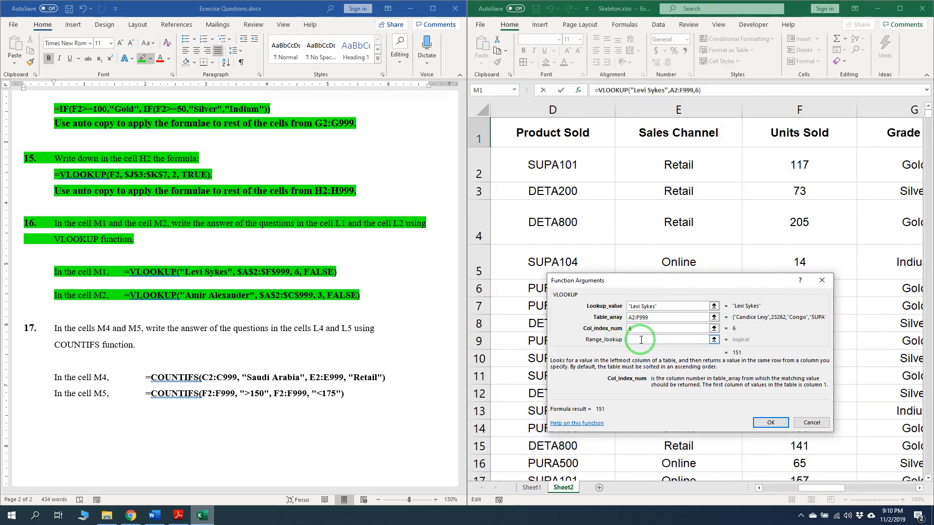
Set the range lookup to False for an exact match and enter the VLOOKUP formula in M1.
left_click(641, 340)
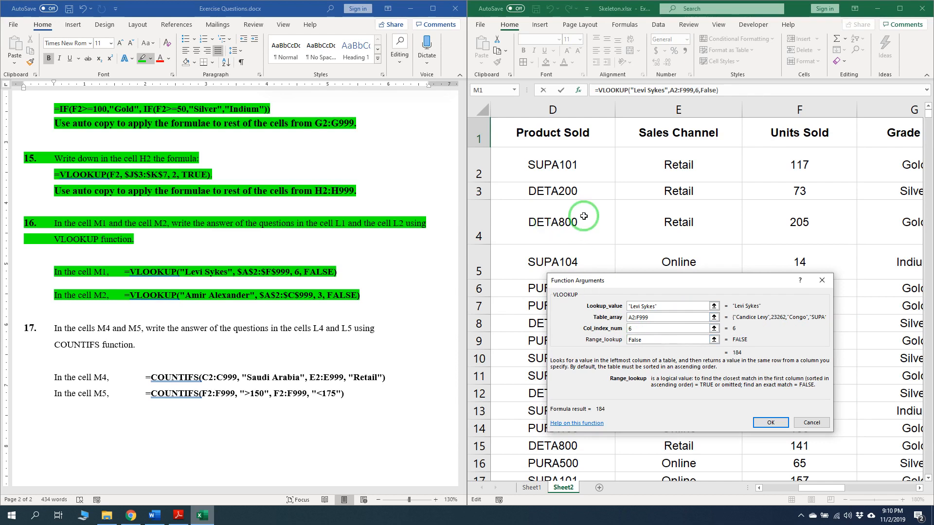
left_click(642, 305)
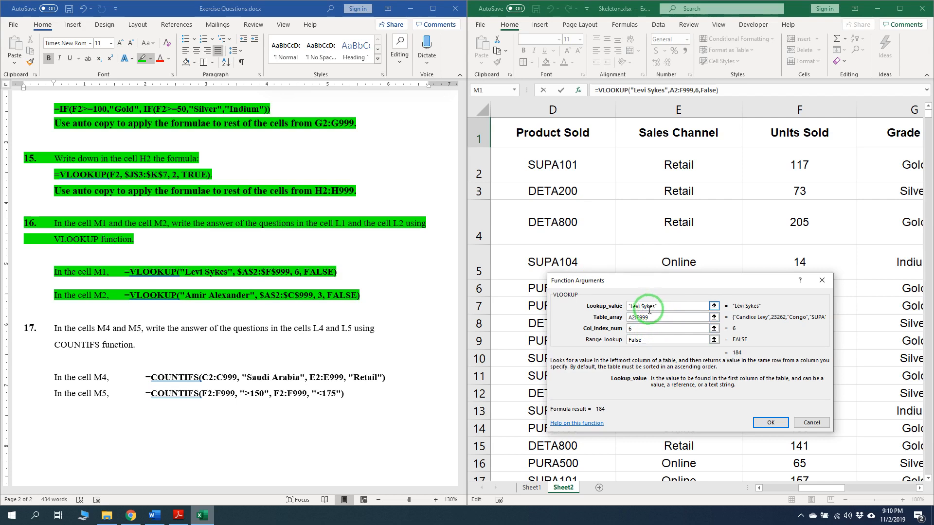
left_click(648, 316)
left_click(645, 350)
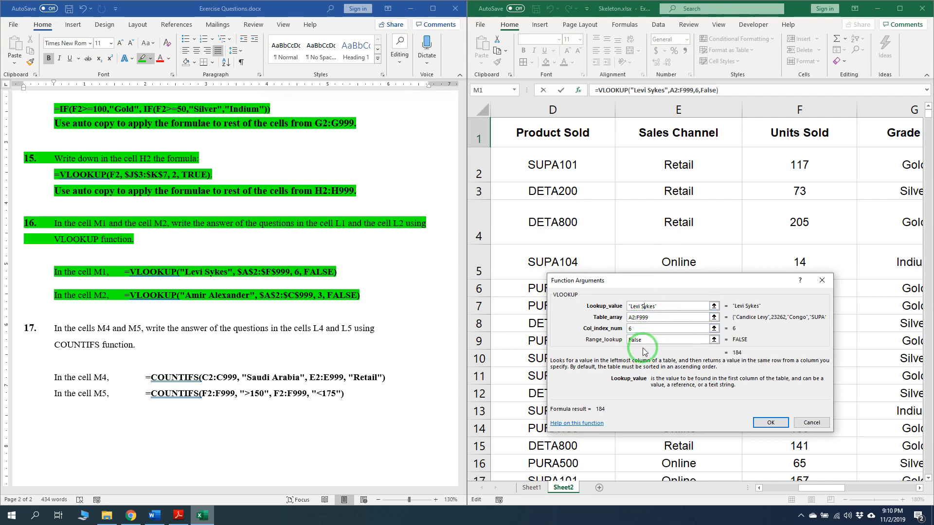
left_click(772, 423)
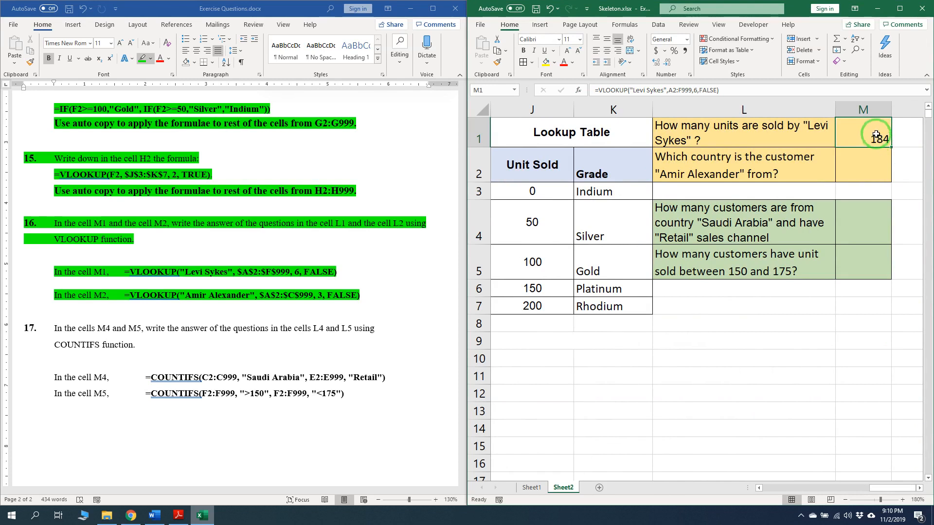
Start a VLOOKUP formula in M2 with the customer name from the L2 question as the lookup value.
left_click(864, 172)
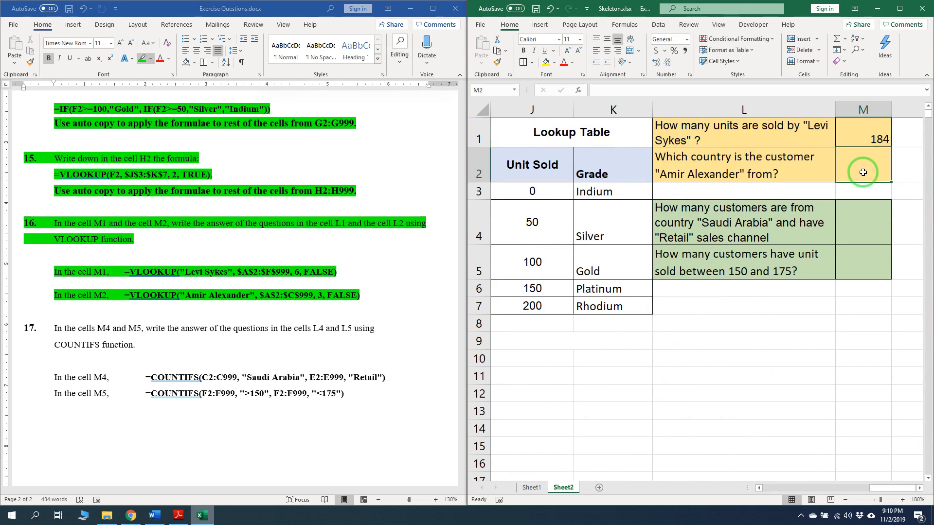
type("=")
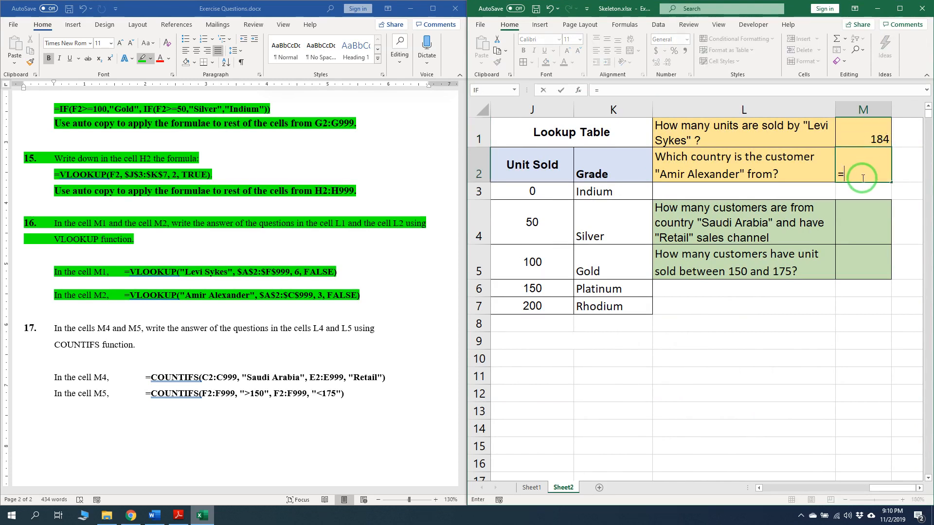
type("vl")
key("Tab")
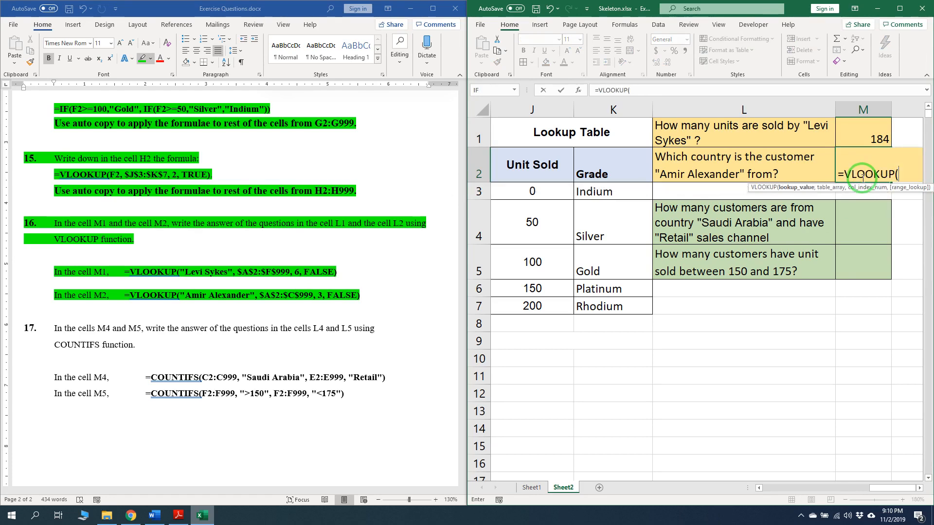
left_click(579, 91)
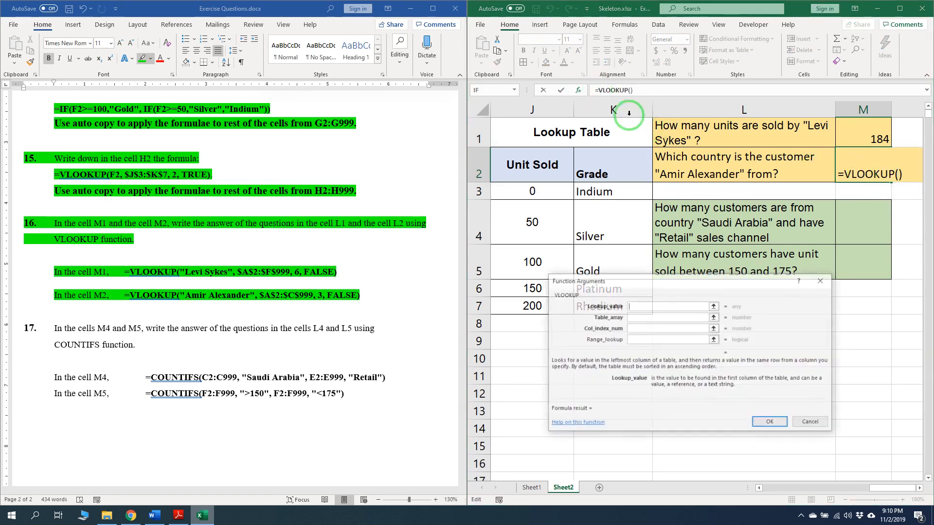
left_click_drag(707, 279, 720, 257)
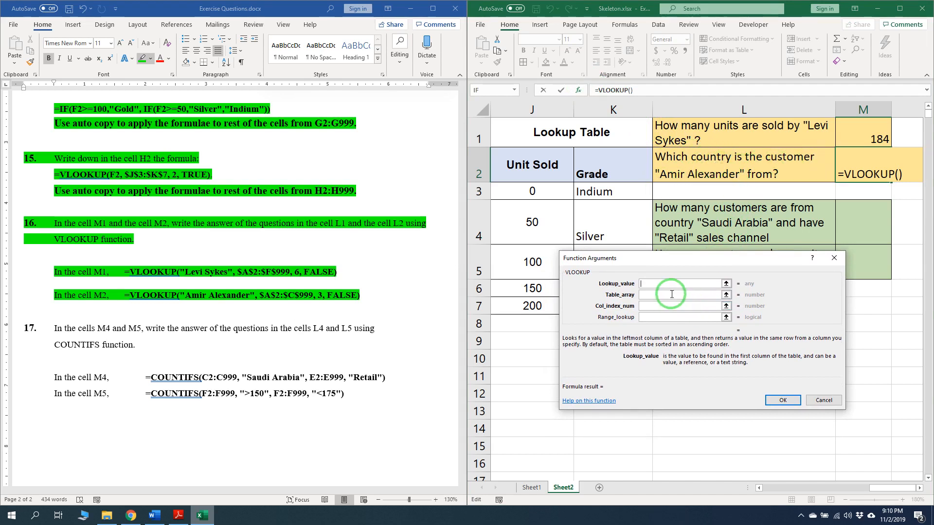
type("Amir Alexander")
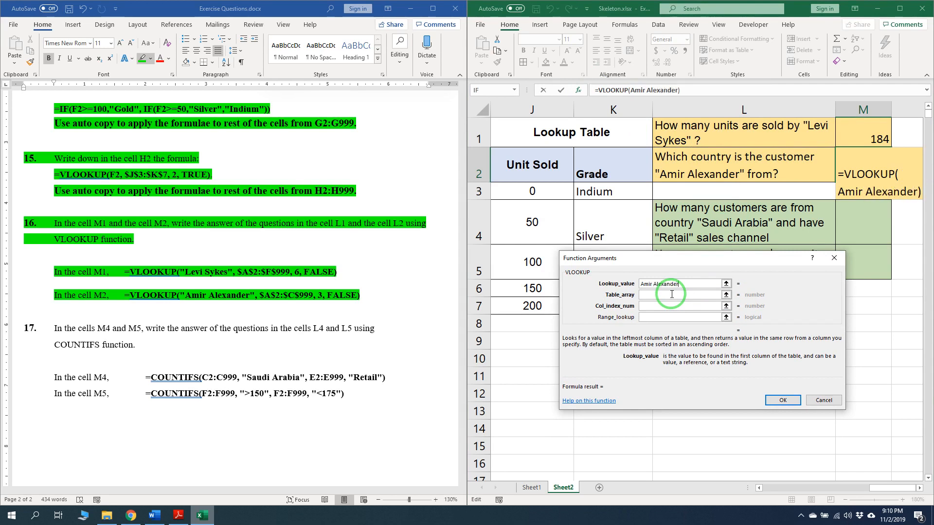
Set the table array of the M2 VLOOKUP to A2:C999, covering Customer Name through Customer Country.
left_click(672, 294)
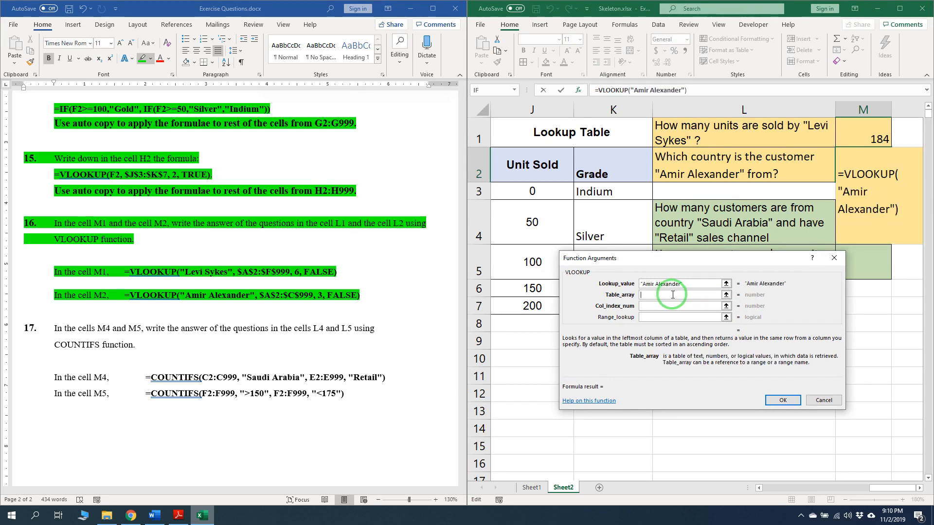
left_click_drag(877, 487, 773, 486)
left_click(561, 103)
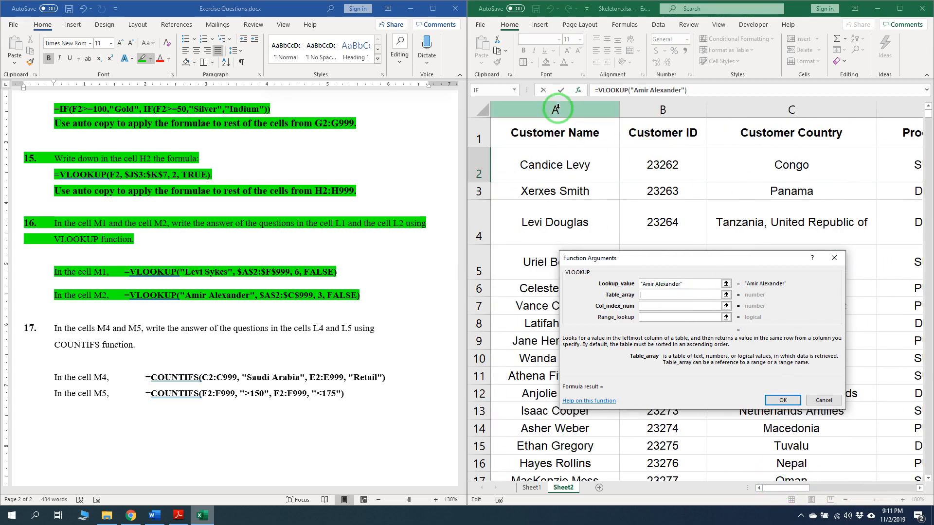
left_click_drag(557, 108, 779, 108)
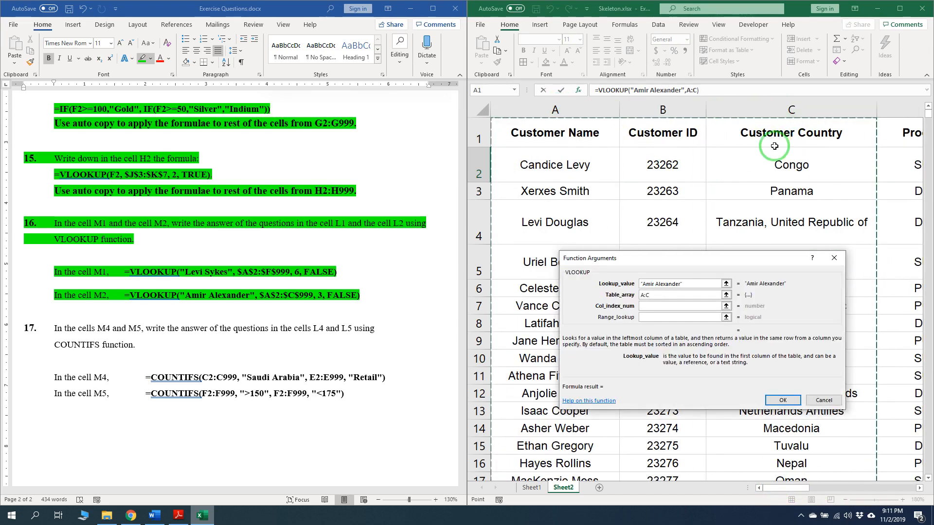
left_click(658, 297)
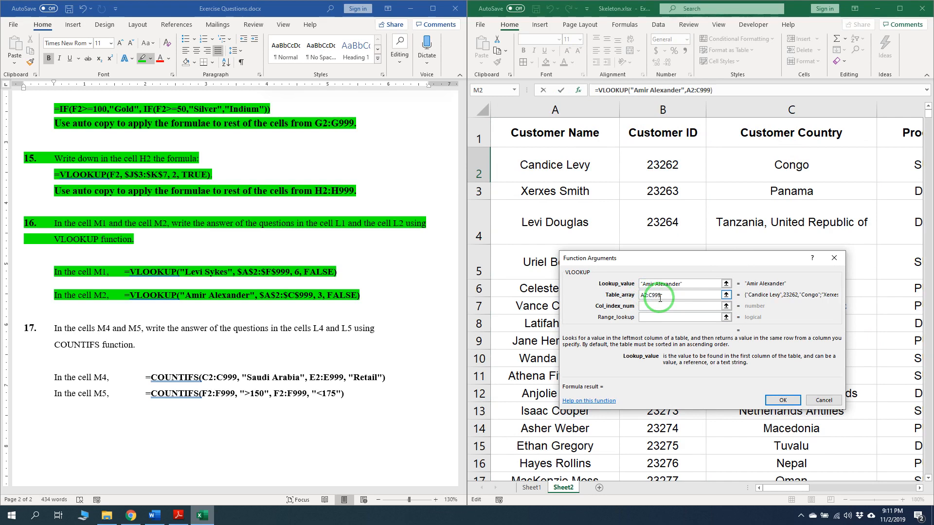
Complete the M2 VLOOKUP with column index number 3 and range lookup False.
left_click(661, 307)
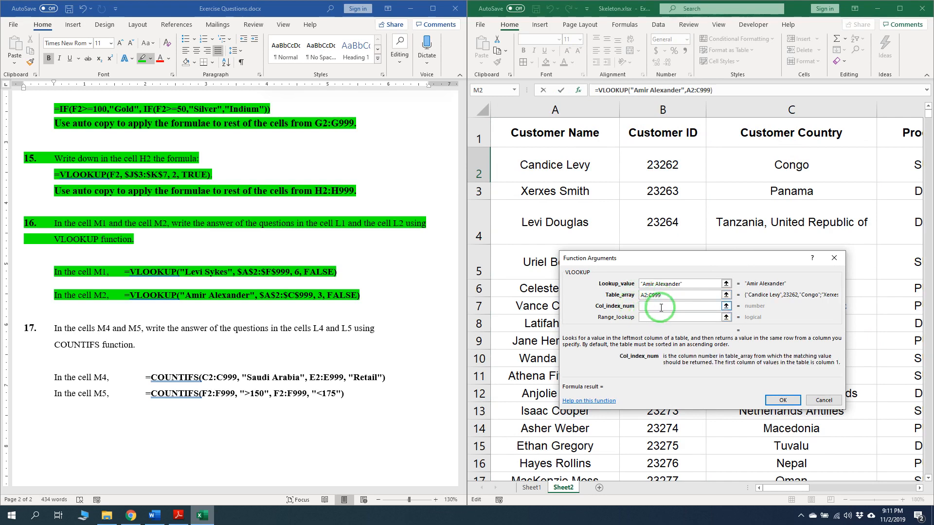
type("3")
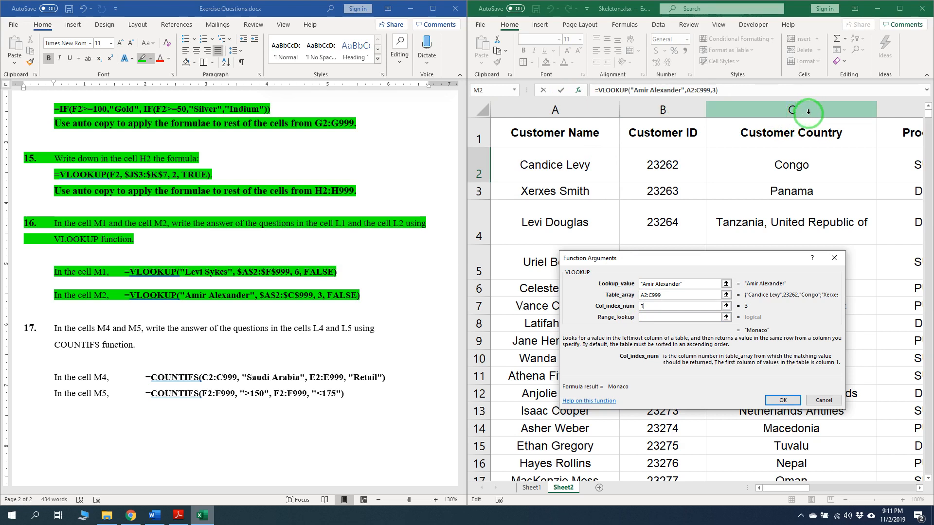
left_click(673, 316)
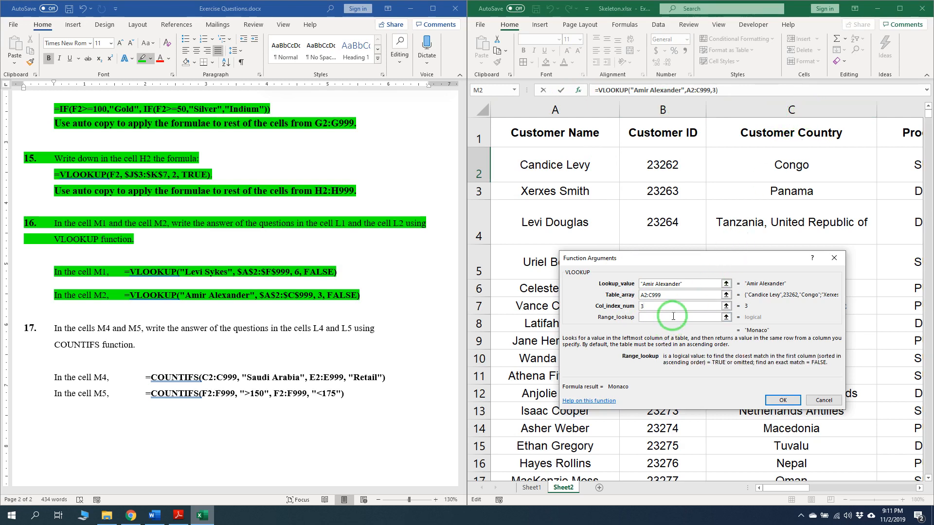
type("false")
left_click(782, 399)
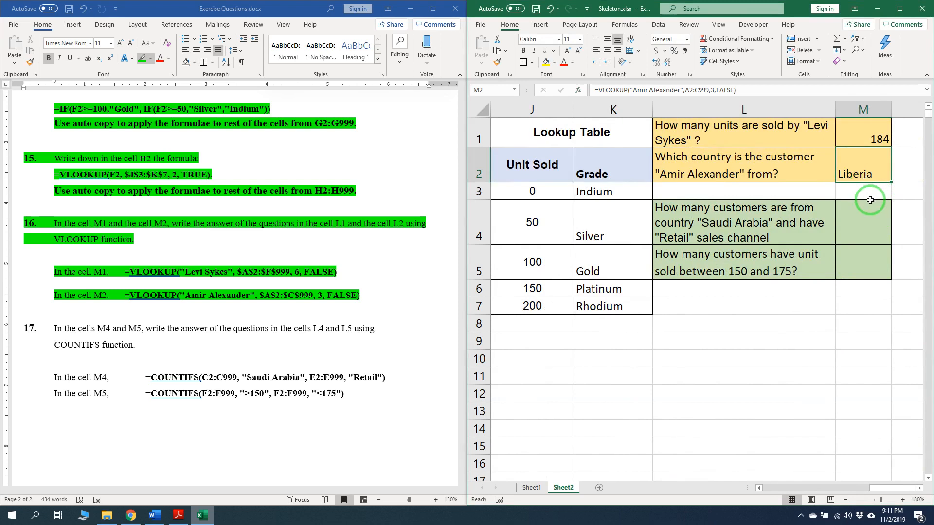
Switch to Exercise Questions.docx in Word and highlight question 17 in green, from its instruction through both COUNTIFS formulas.
left_click(873, 219)
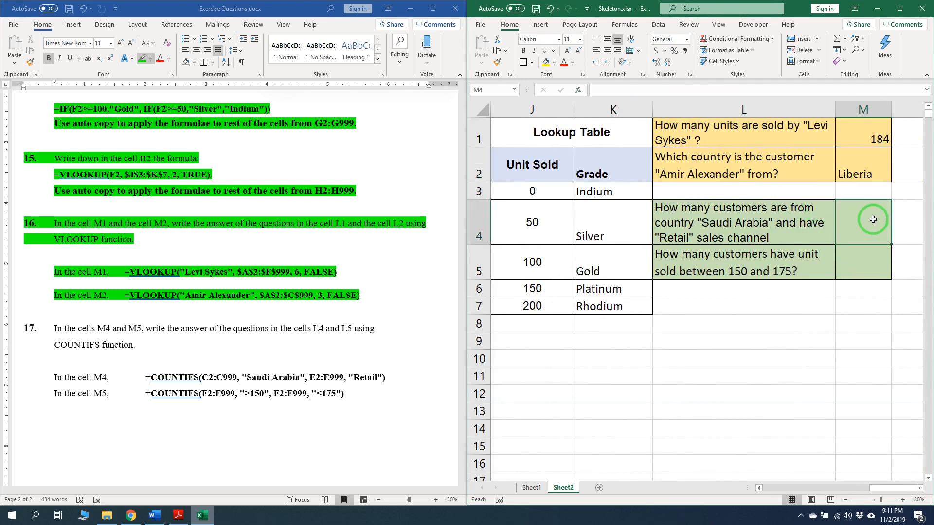
scroll(36, 394, "down", 1)
left_click(55, 297)
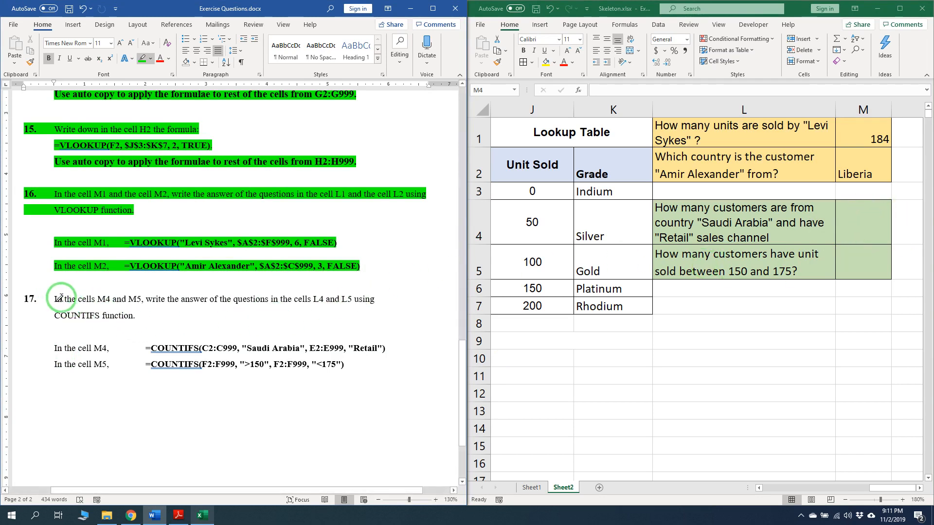
mouse_move(55, 298)
left_mouse_down()
mouse_move(355, 369)
mouse_move(345, 366)
left_mouse_up()
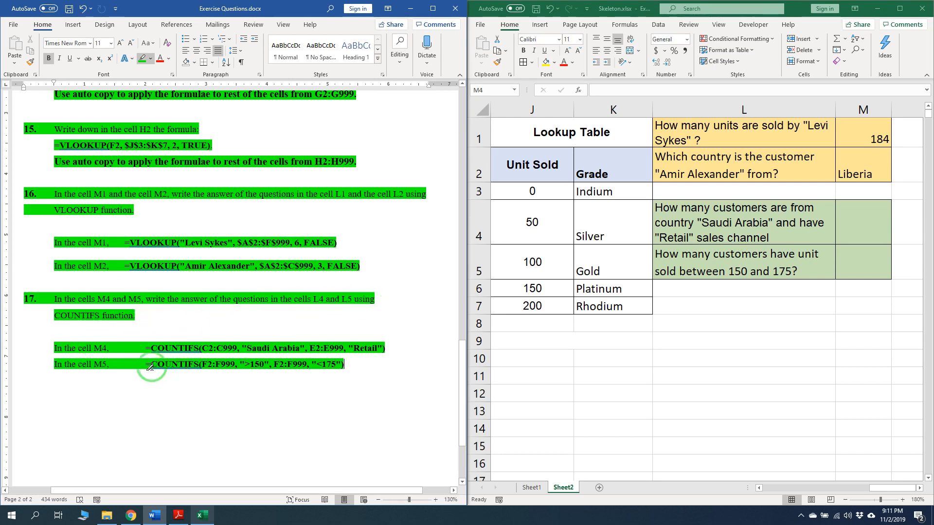
Return to Skeleton.xlsx in Excel, start a COUNTIFS formula in M4 and open its function arguments.
left_click(856, 223)
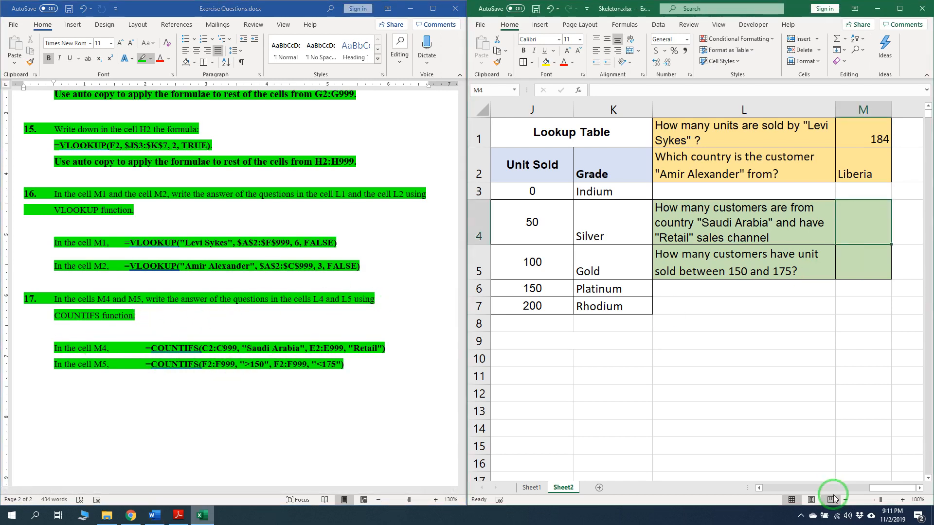
left_click(919, 488)
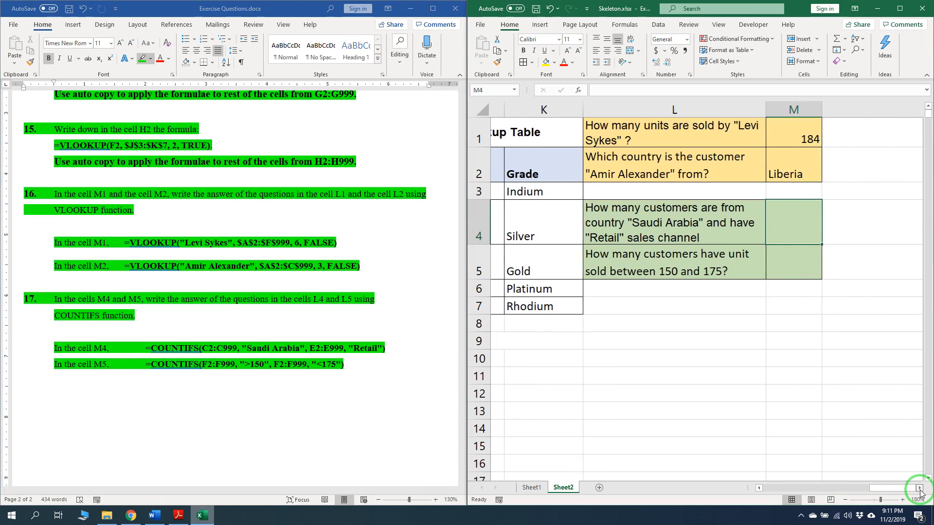
double_click(793, 230)
type("=")
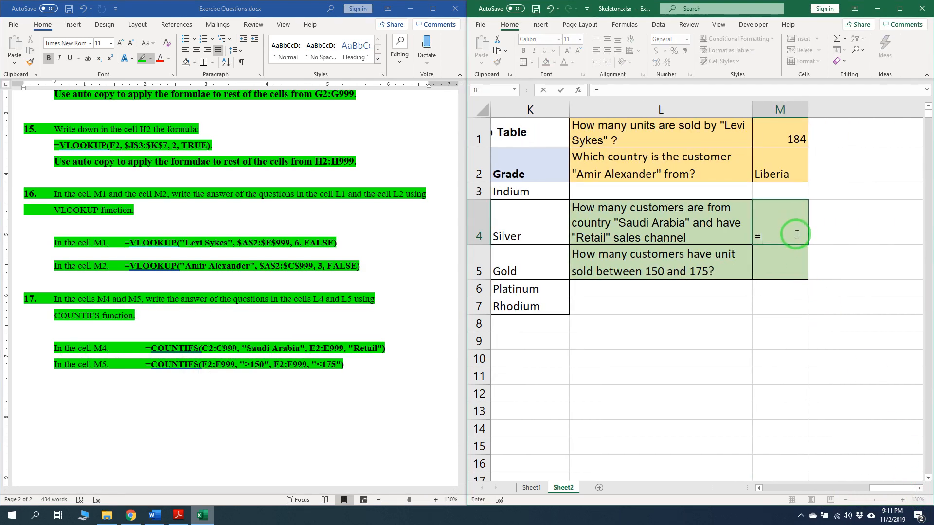
type("coun")
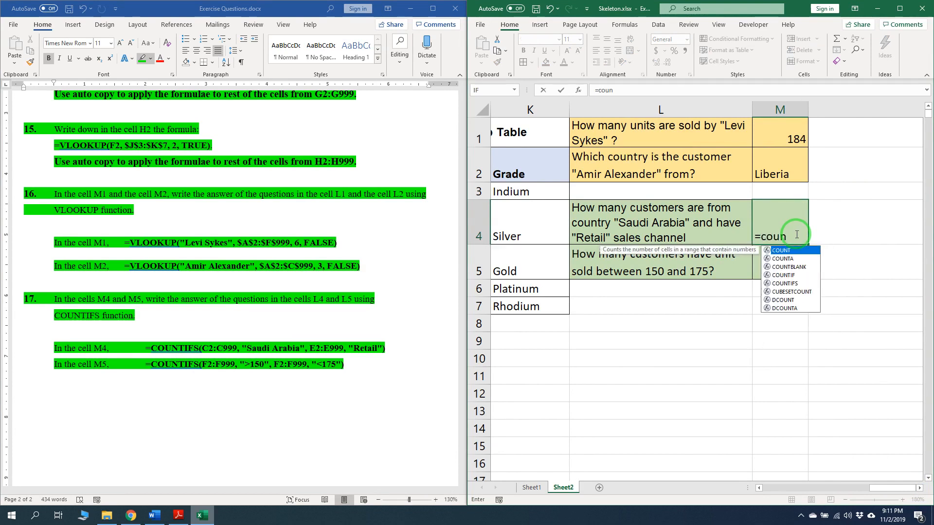
key("Down")
key("Down")
key("Down")
key("Down")
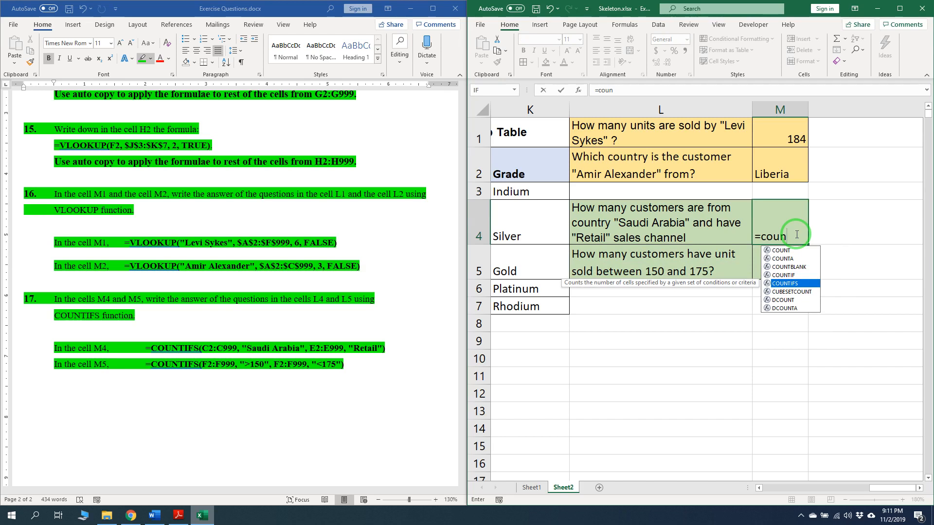
key("Tab")
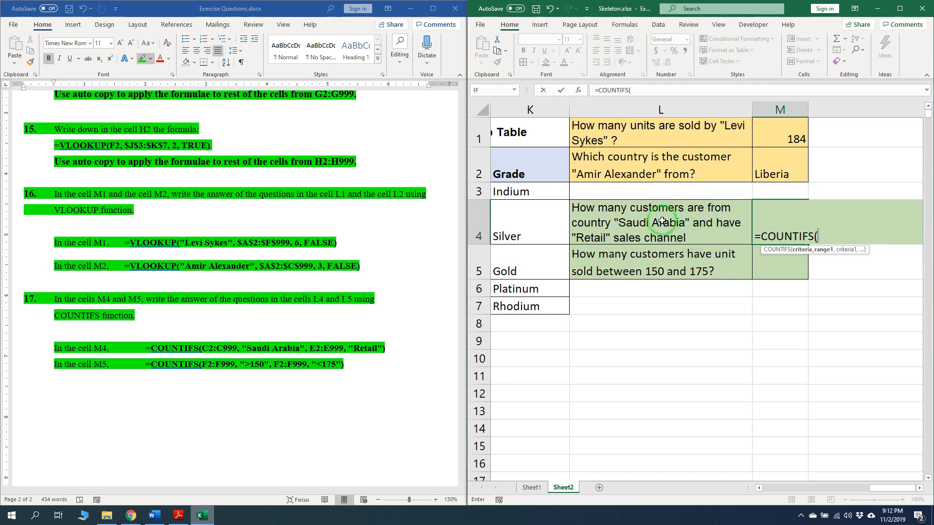
left_click(578, 91)
left_click_drag(737, 273, 745, 315)
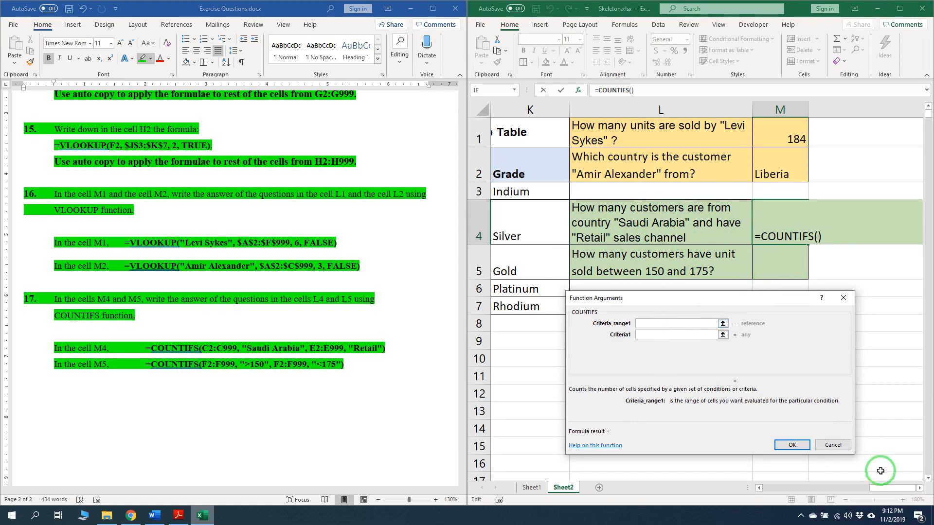
Set the first criteria range of the M4 COUNTIFS to C2:C999 and its criterion to "Saudi Arabia".
left_click_drag(895, 488, 786, 491)
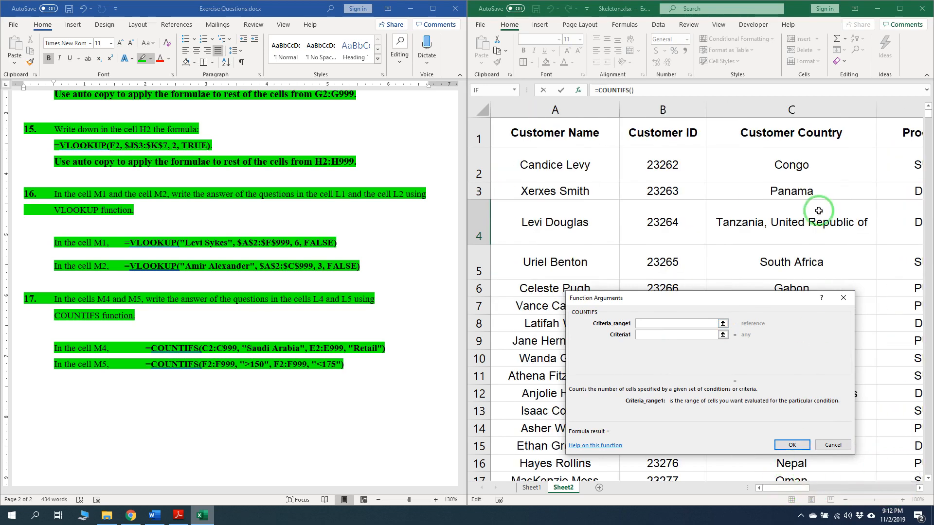
left_click(777, 104)
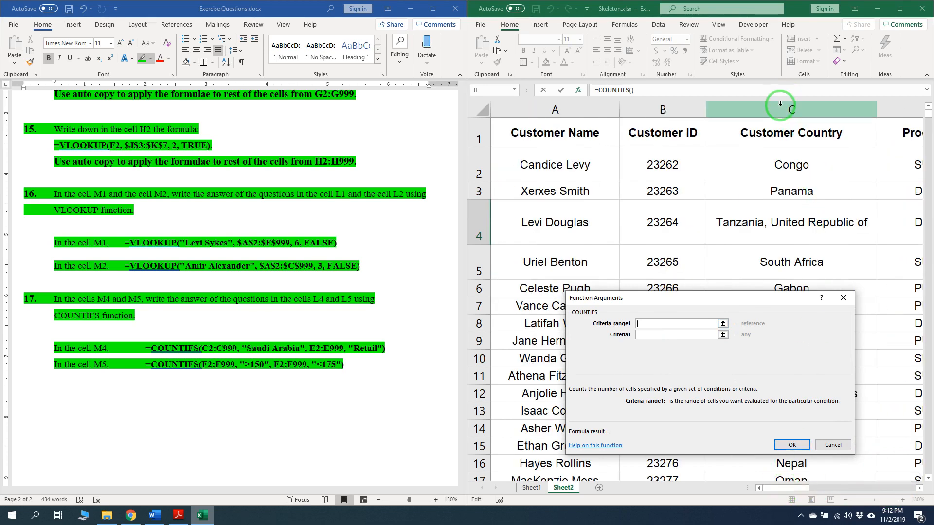
left_click(641, 323)
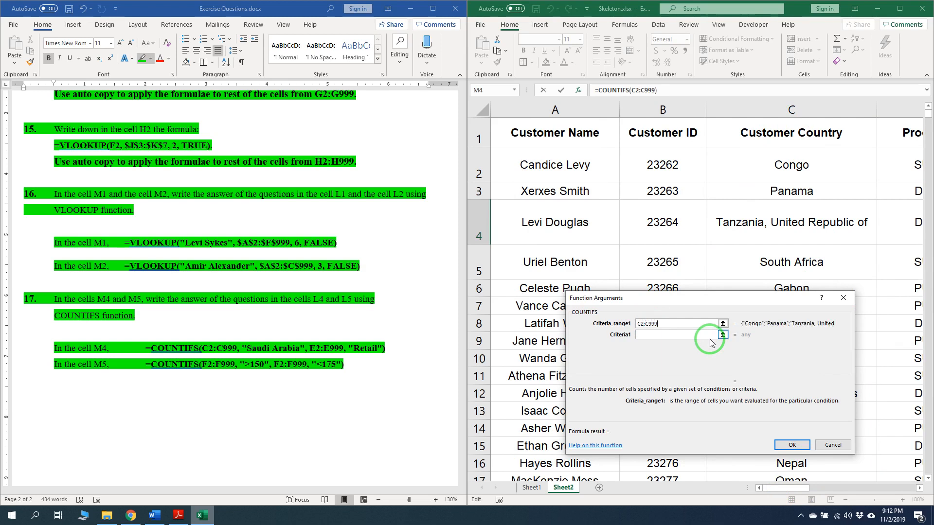
left_click(710, 340)
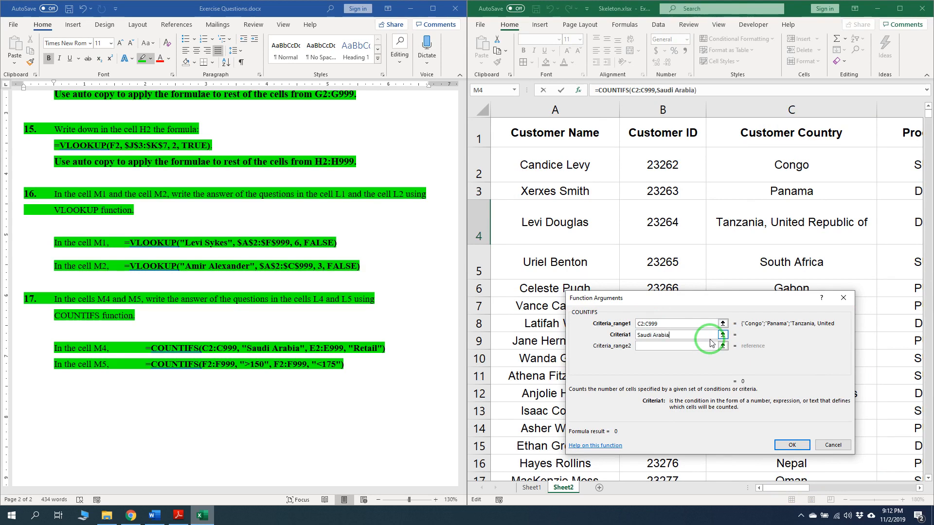
left_click(704, 346)
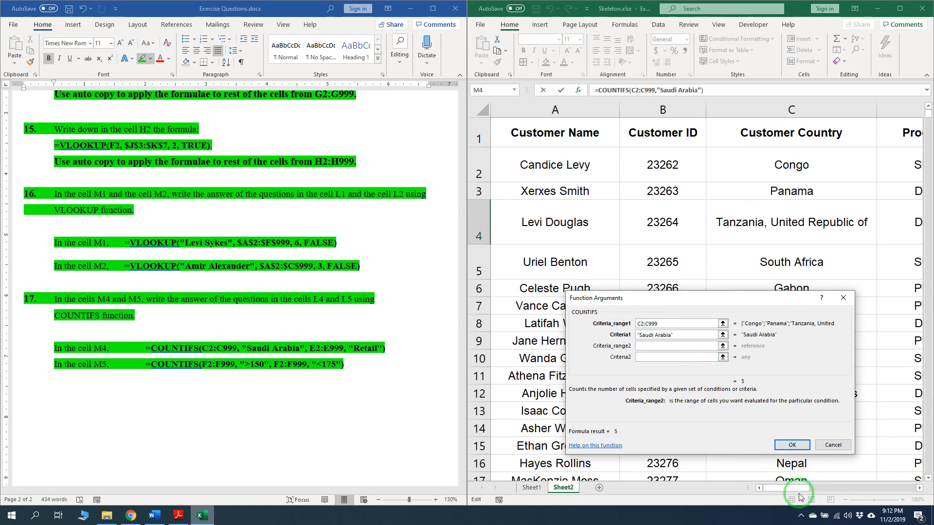
Set the second criteria range of the M4 COUNTIFS to E2:E999 in the Sales Channel column.
left_click_drag(799, 494, 895, 489)
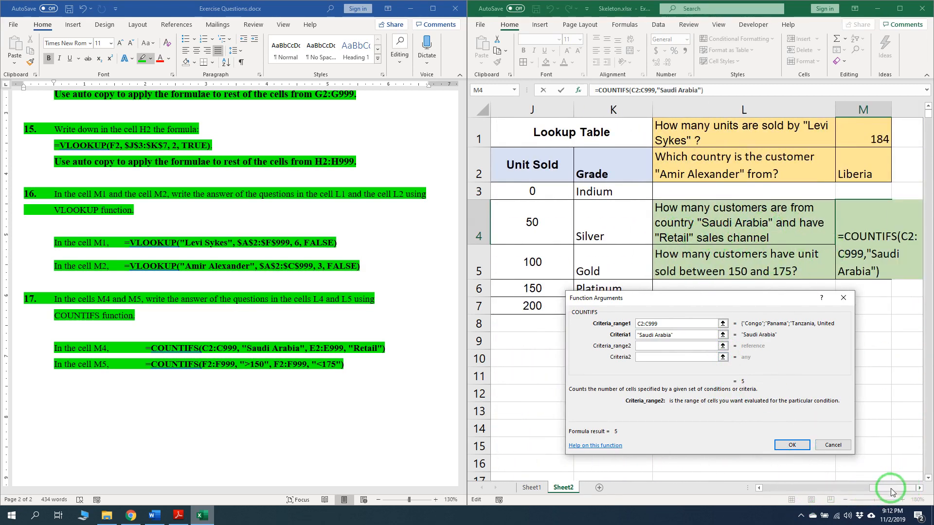
left_click_drag(892, 491, 822, 487)
left_click(686, 110)
left_click(661, 357)
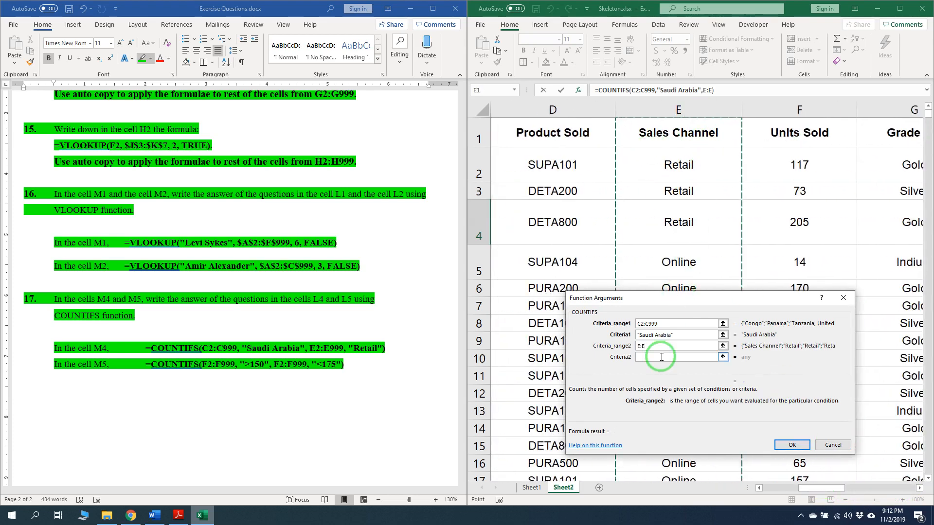
left_click(700, 359)
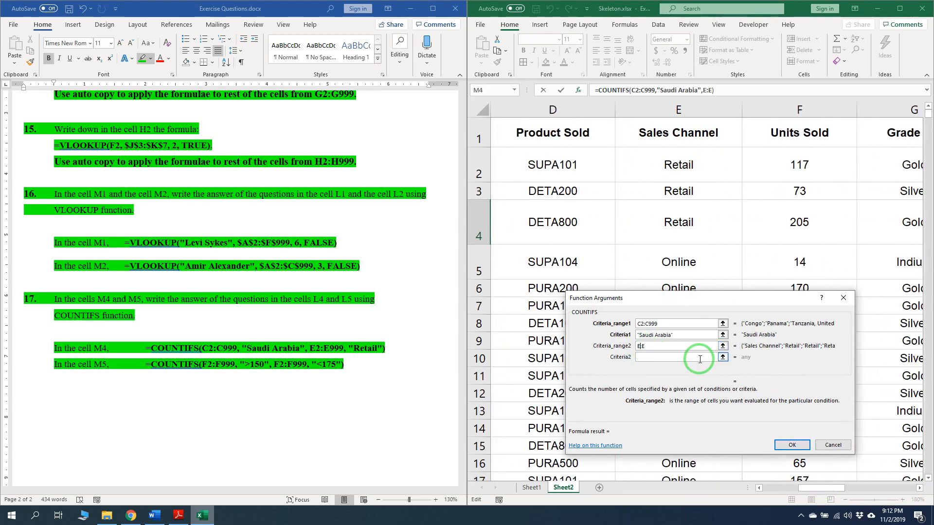
type("2")
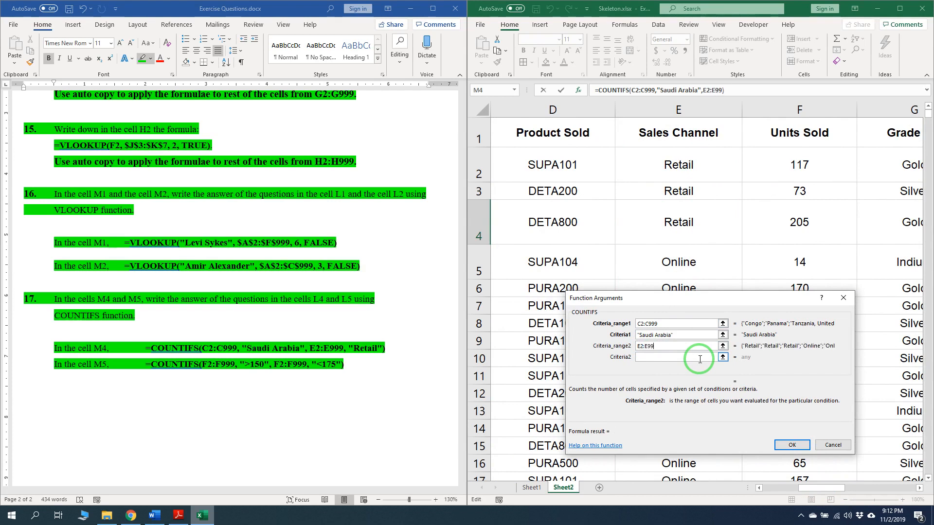
Set the second criterion to "Retail" and enter the COUNTIFS formula in M4.
left_click(700, 360)
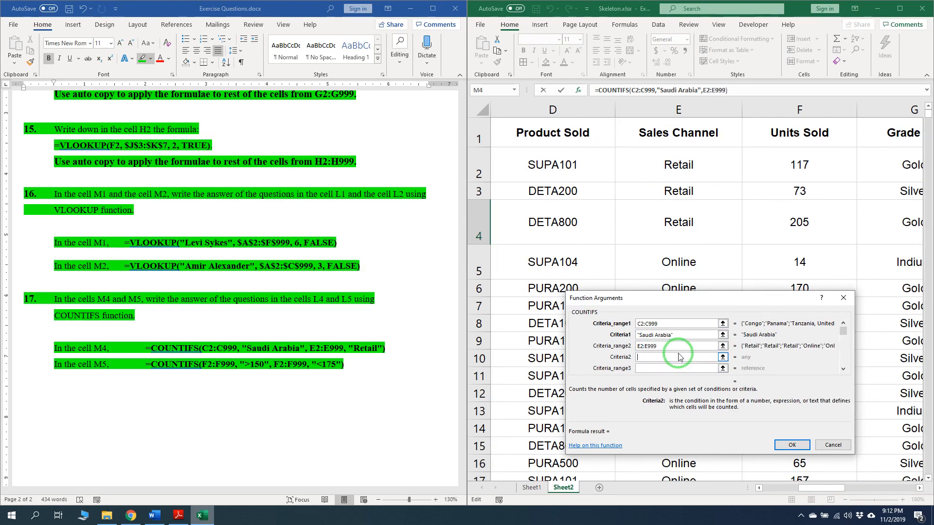
type("Retail")
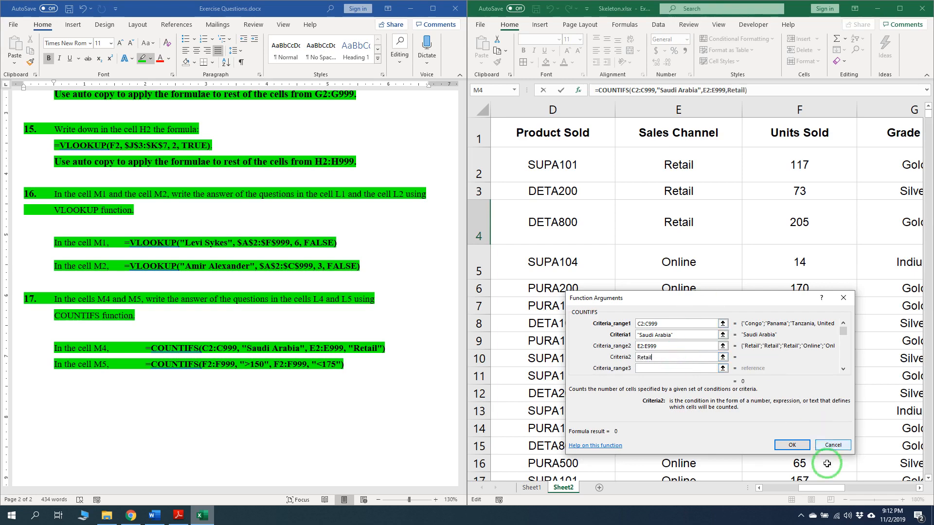
left_click(802, 445)
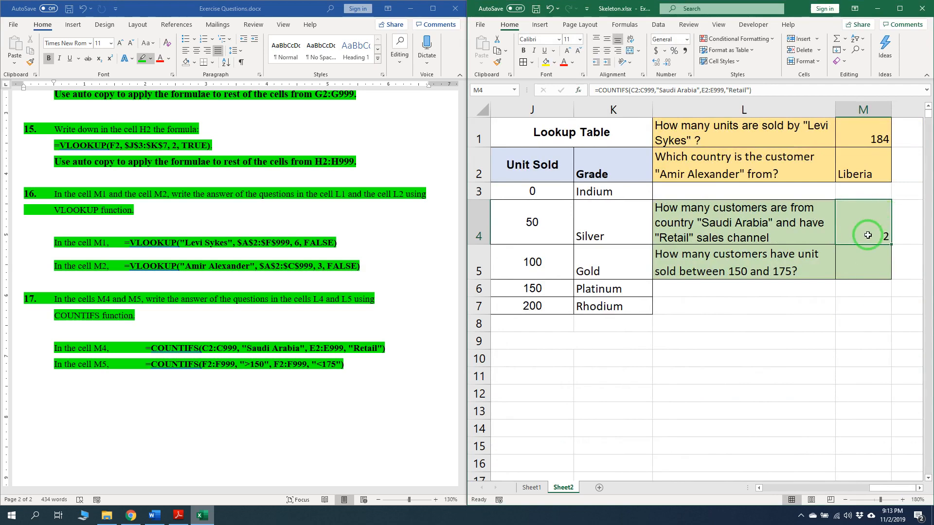
Check the expected answers for M1 through M5 in Output.pdf in Adobe Reader, and minimize it.
left_click(862, 262)
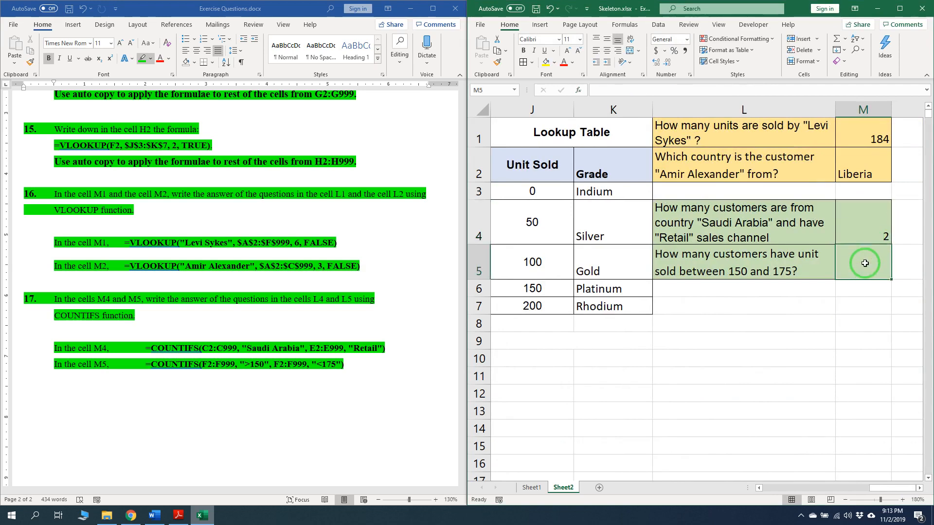
left_click(177, 514)
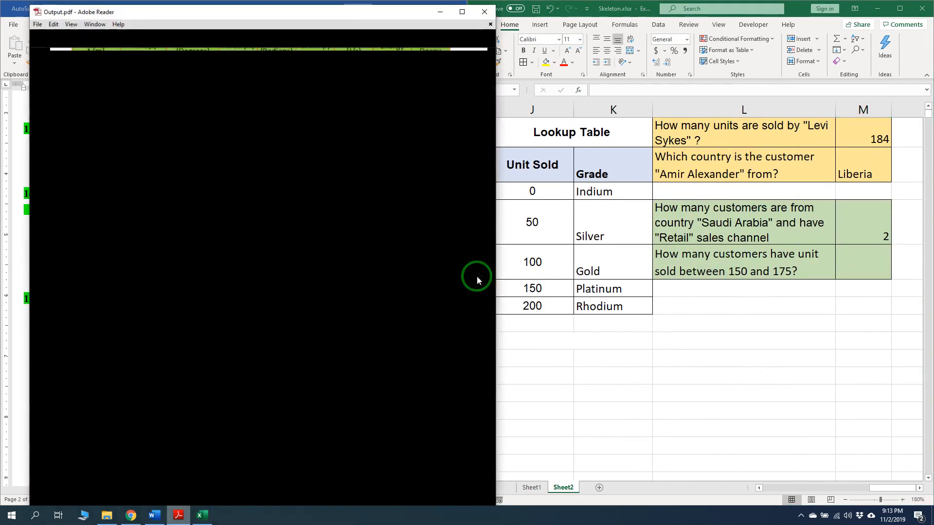
scroll(390, 278, "up", 2)
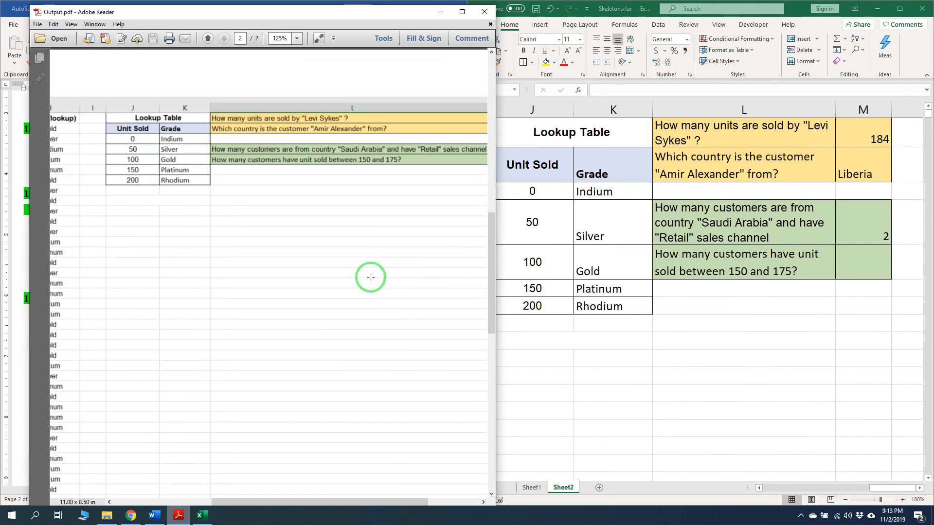
left_click_drag(305, 497, 397, 500)
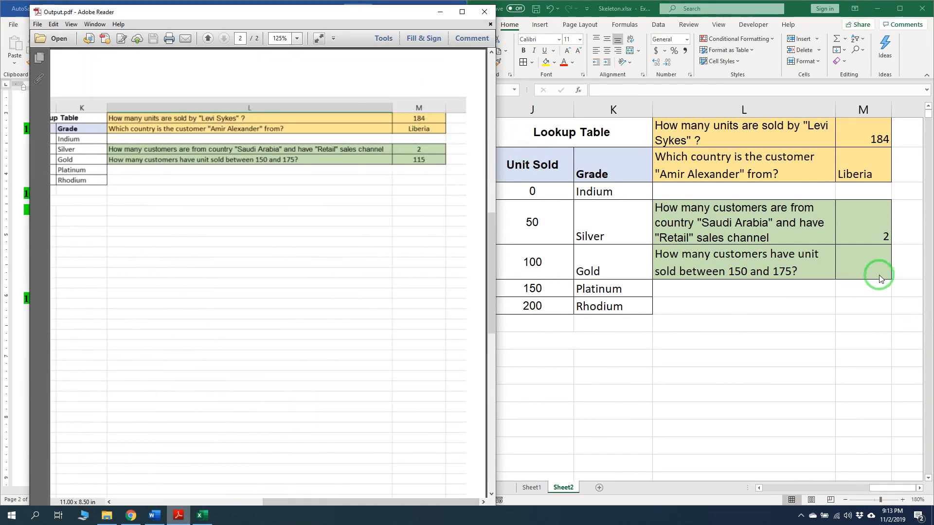
left_click(439, 17)
Start a COUNTIFS formula in M5 for the units sold question and open its function arguments.
left_click(856, 261)
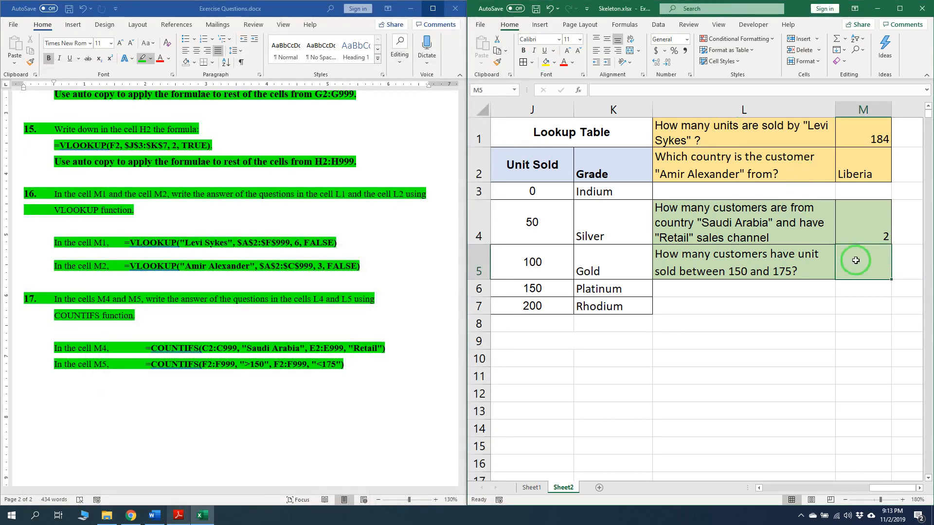
scroll(911, 267, "down", 2)
scroll(911, 265, "up", 1)
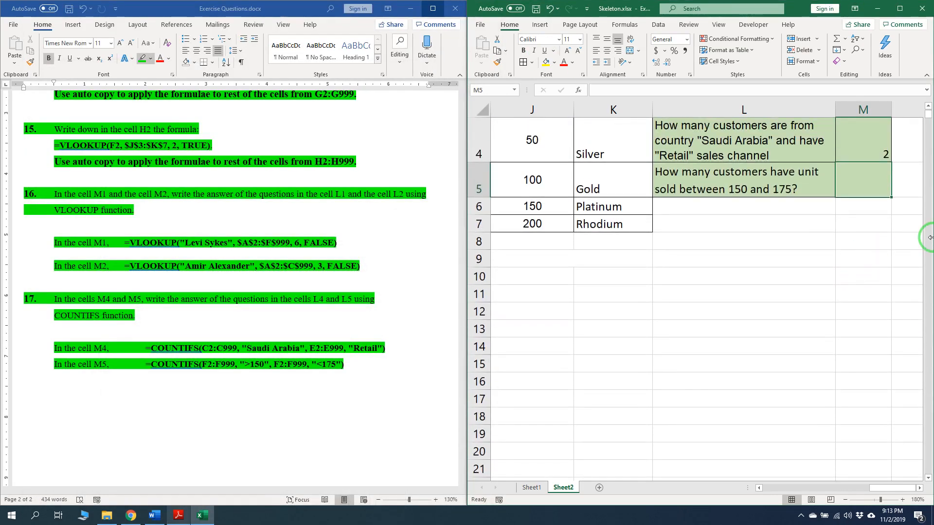
type("=coun")
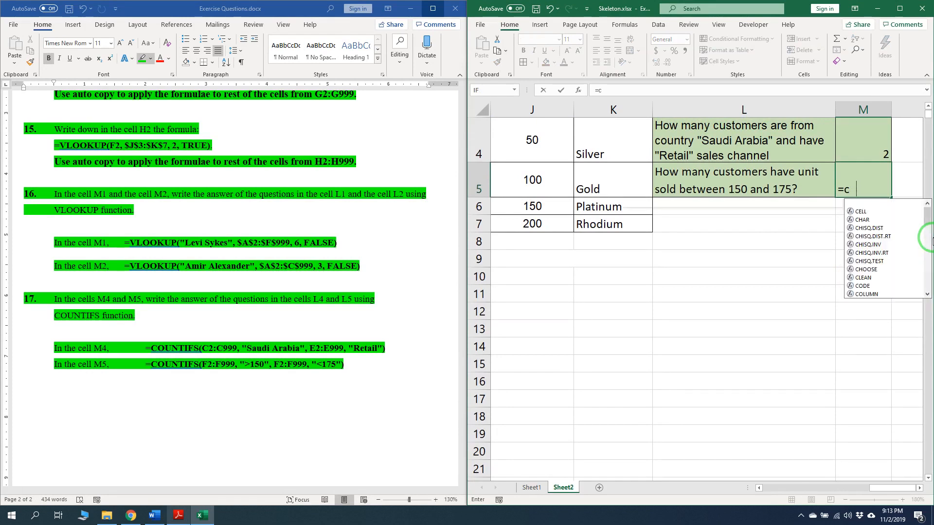
key("Down")
key("Down")
key("Down")
key("Down")
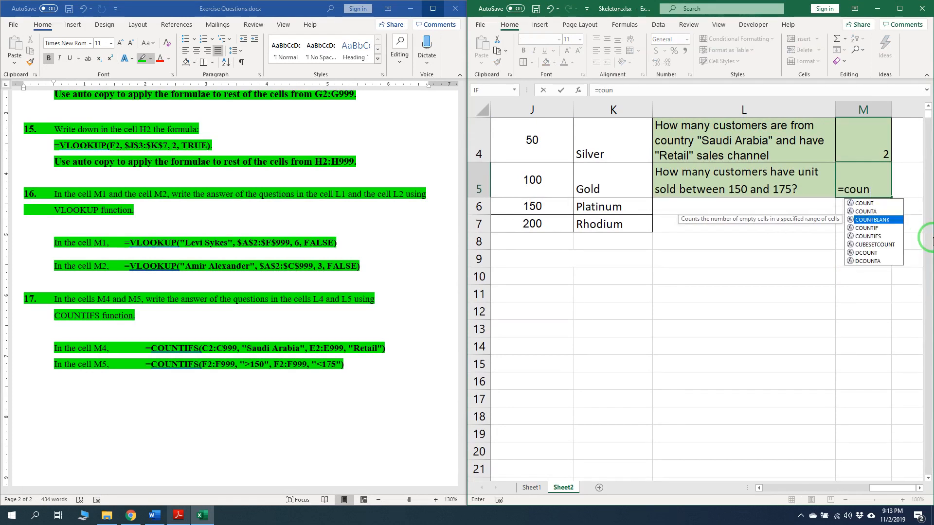
key("Tab")
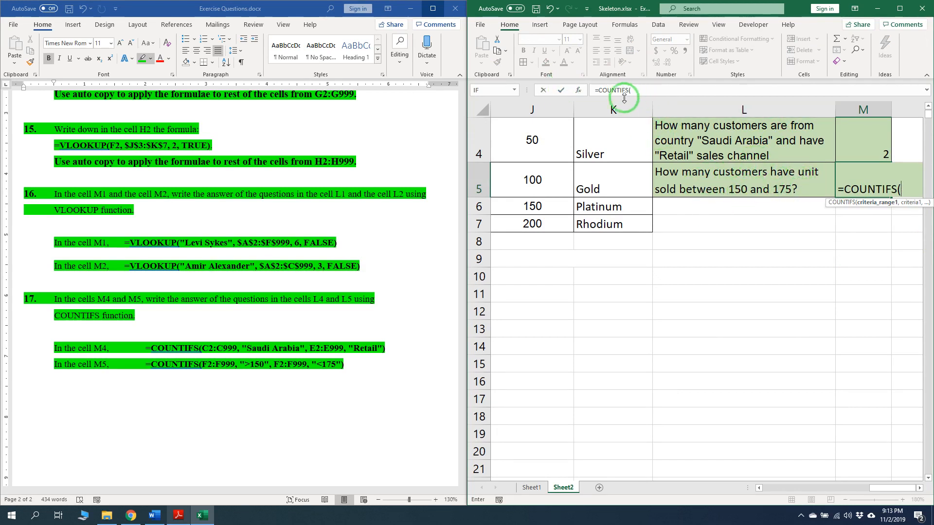
left_click(580, 90)
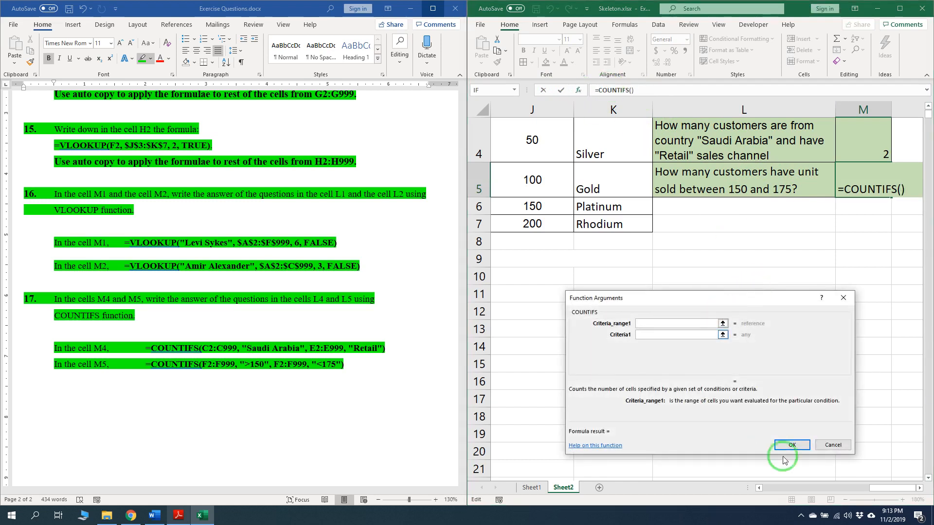
Set the first criteria range of the M5 COUNTIFS to F2:F999 in the Units Sold column, with the criterion >150.
mouse_move(890, 488)
left_mouse_down()
mouse_move(873, 485)
mouse_move(881, 484)
left_mouse_up()
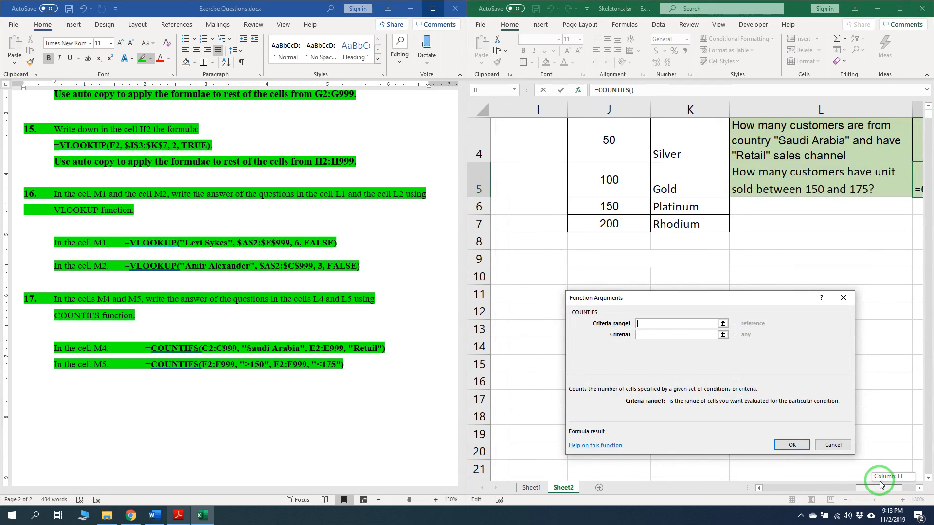
left_click_drag(881, 483, 837, 484)
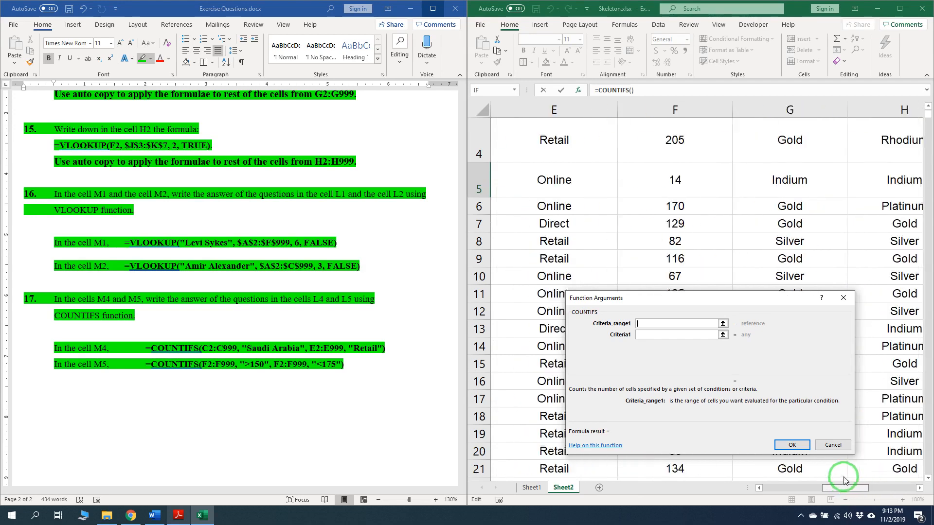
scroll(834, 259, "up", 2)
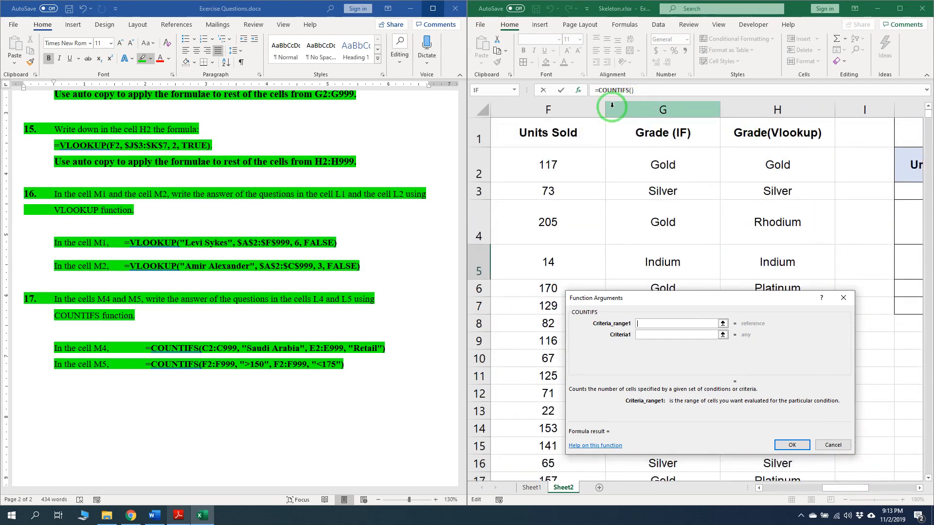
left_click(557, 108)
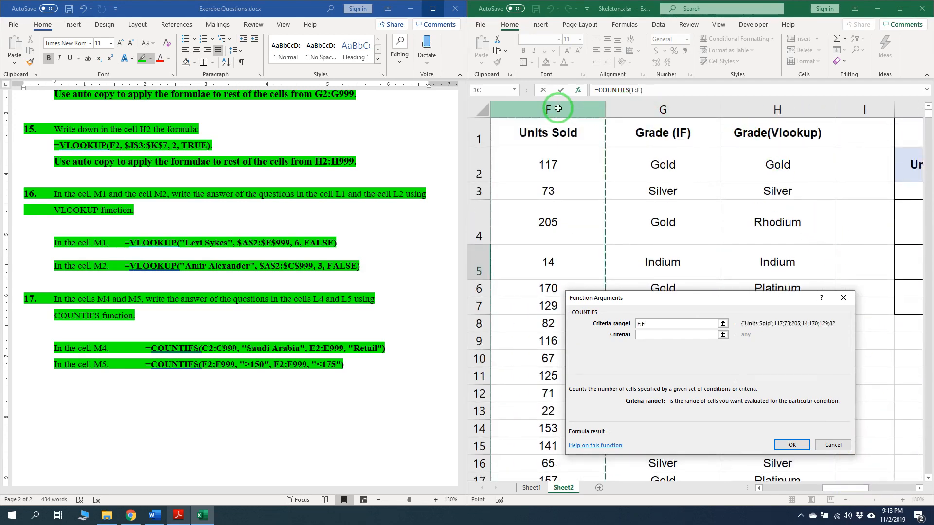
left_click(641, 324)
left_click(763, 343)
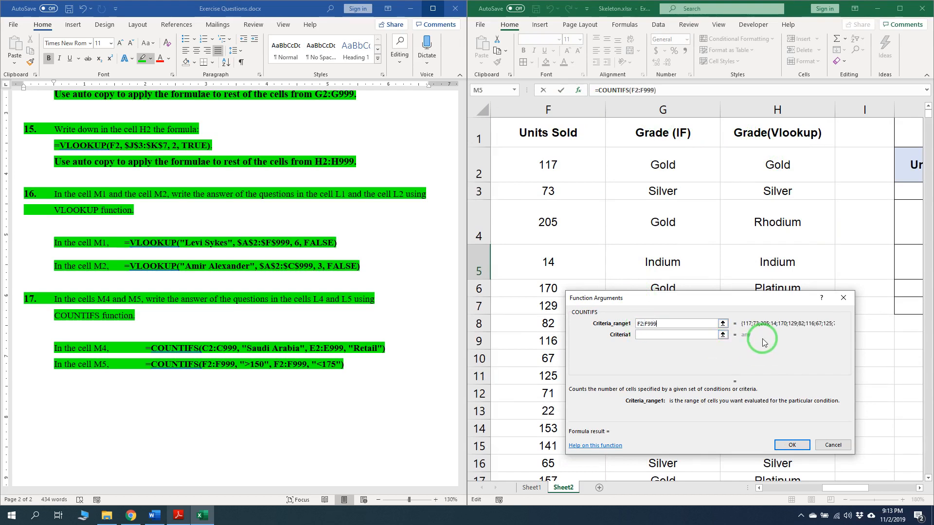
key("Tab")
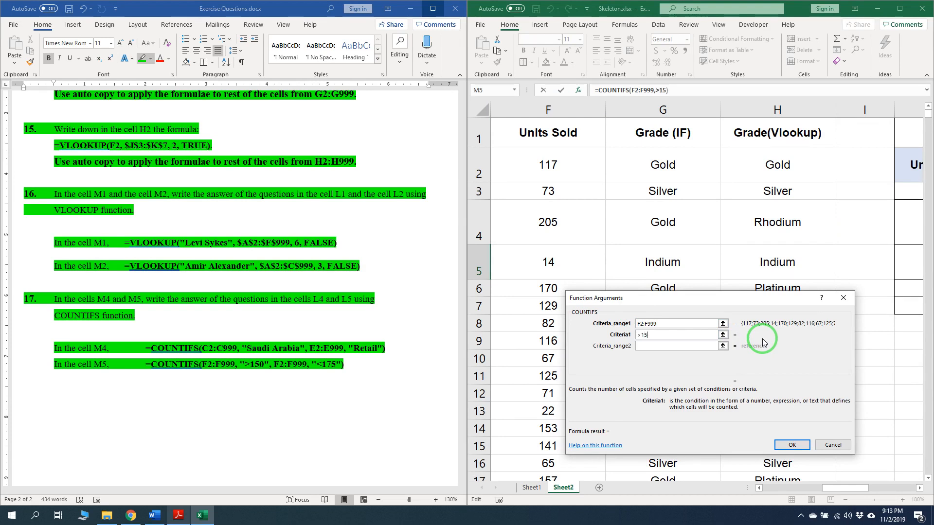
type(">150")
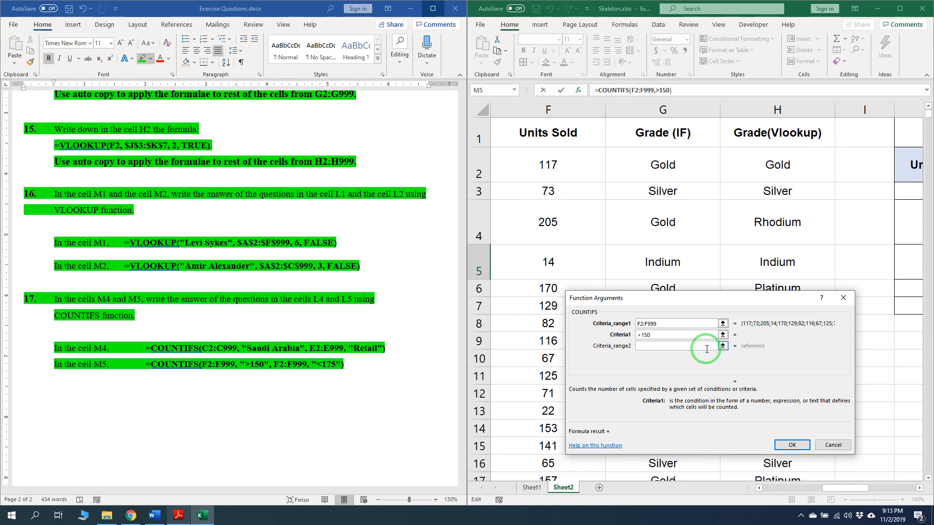
Set the second criteria range to F2:F999 with the criterion <175, and enter the COUNTIFS formula in M5.
left_click(709, 346)
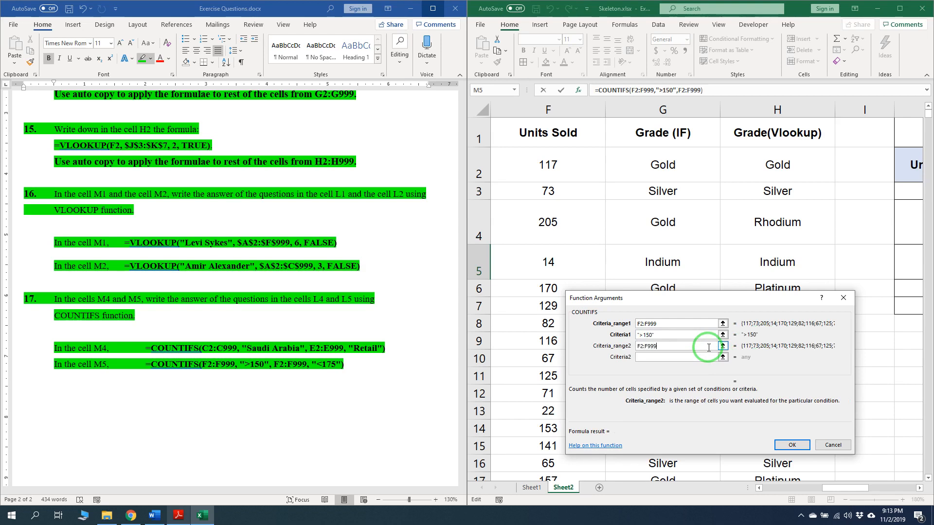
key("Tab")
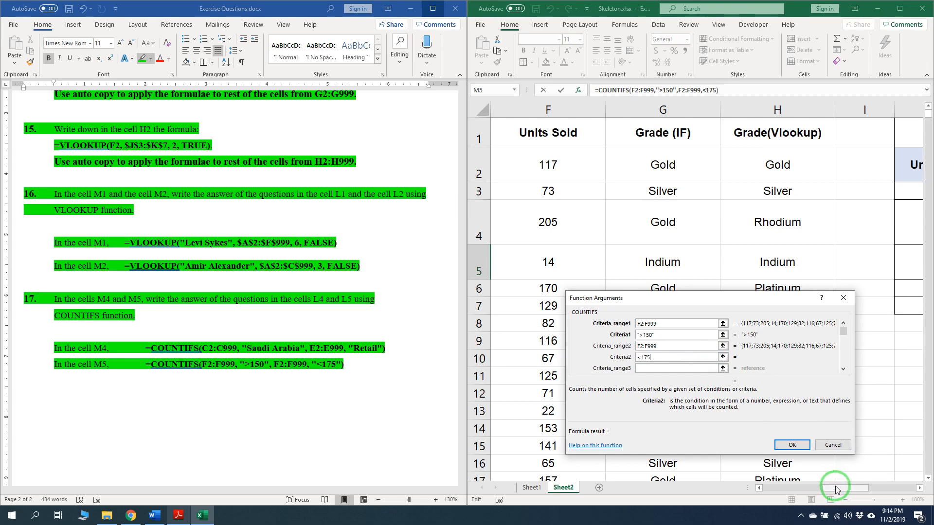
left_click_drag(837, 487, 912, 491)
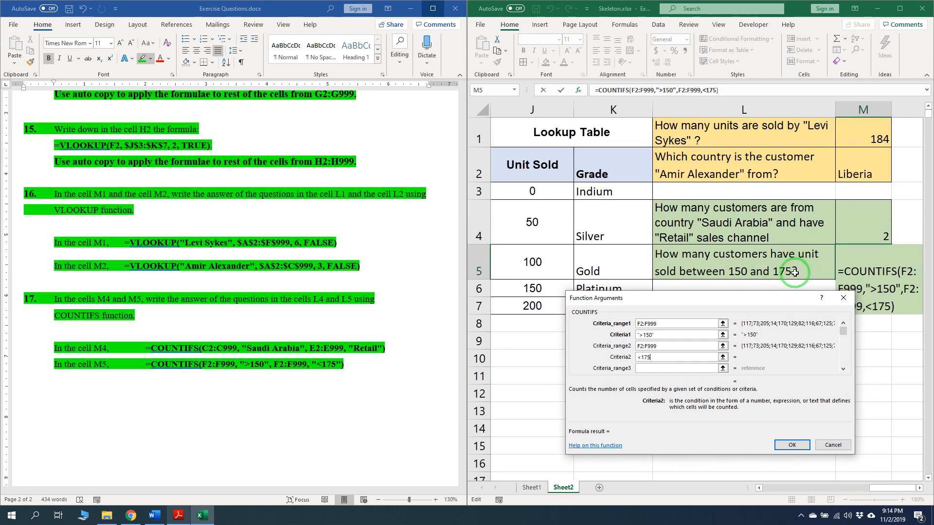
left_click(792, 446)
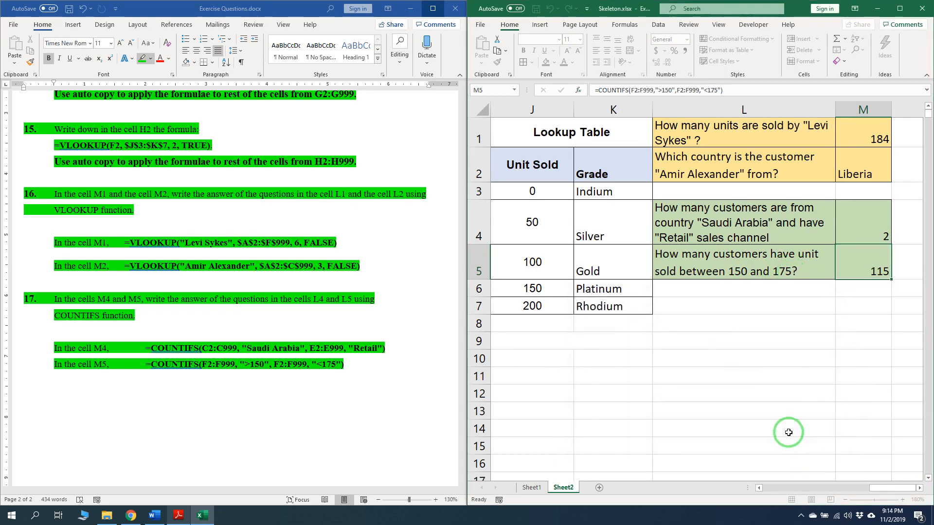
Center the contents of column M both horizontally and vertically.
left_click(878, 109)
left_click(607, 39)
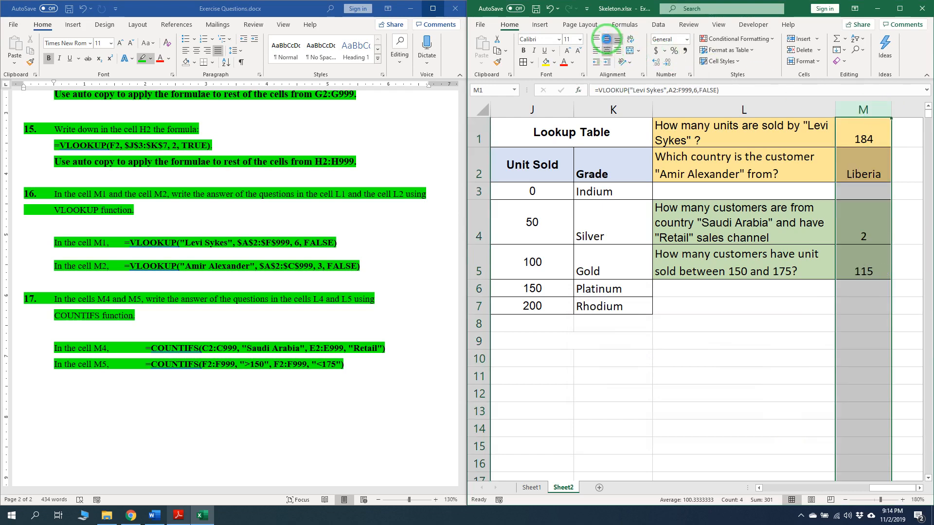
left_click(861, 266)
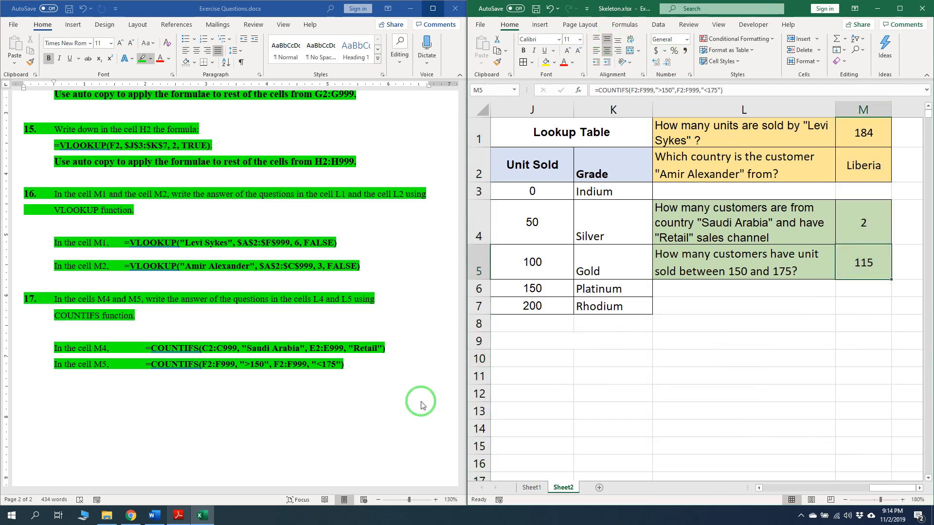
Review the end of the exercise questions in Word, and compare the answers in column M with Output.pdf in Adobe Reader.
left_click(359, 392)
scroll(343, 410, "down", 3)
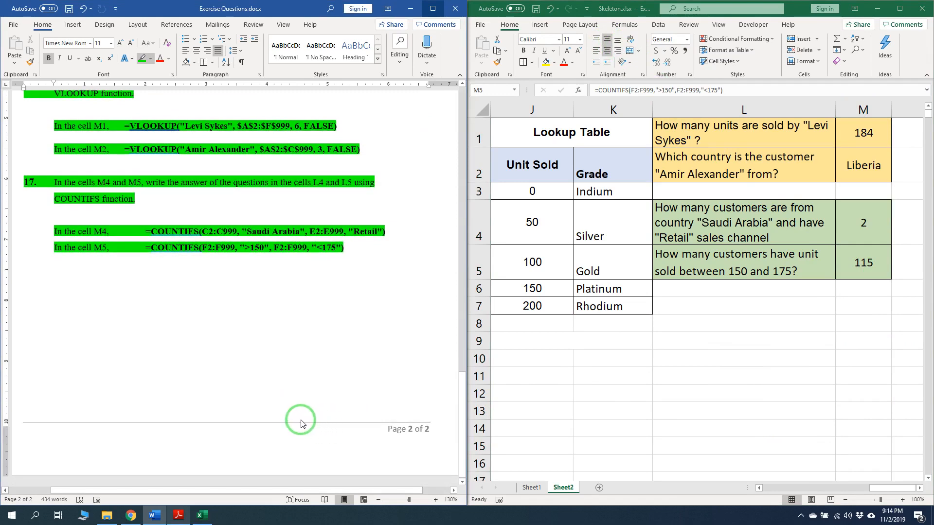
left_click(203, 515)
left_click(178, 515)
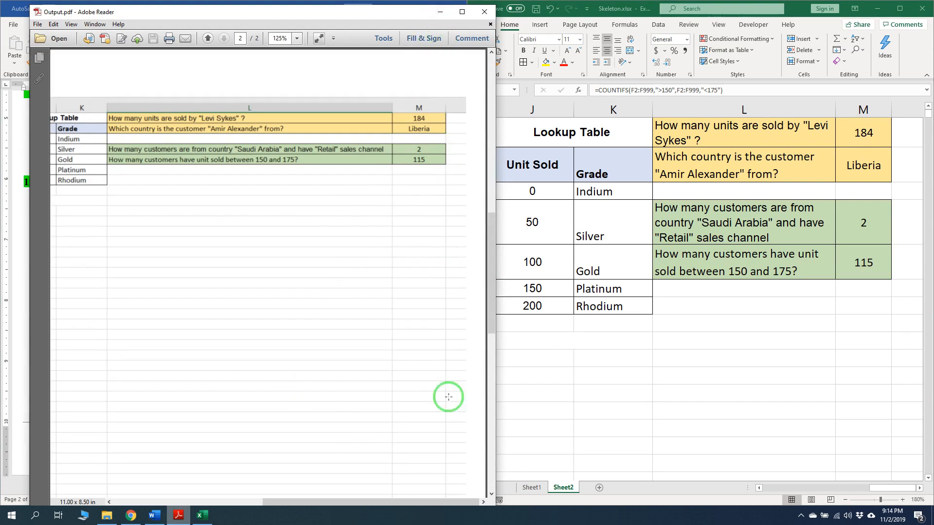
left_click(801, 516)
left_click(789, 495)
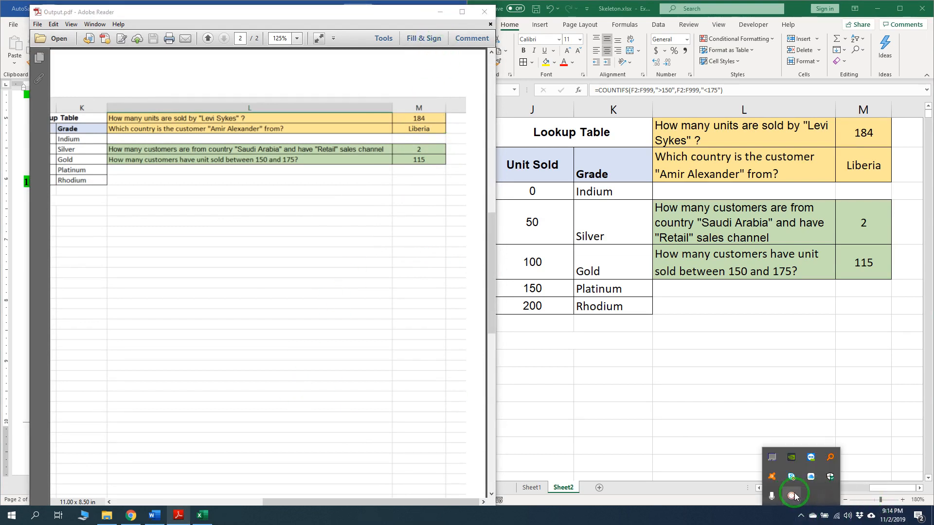